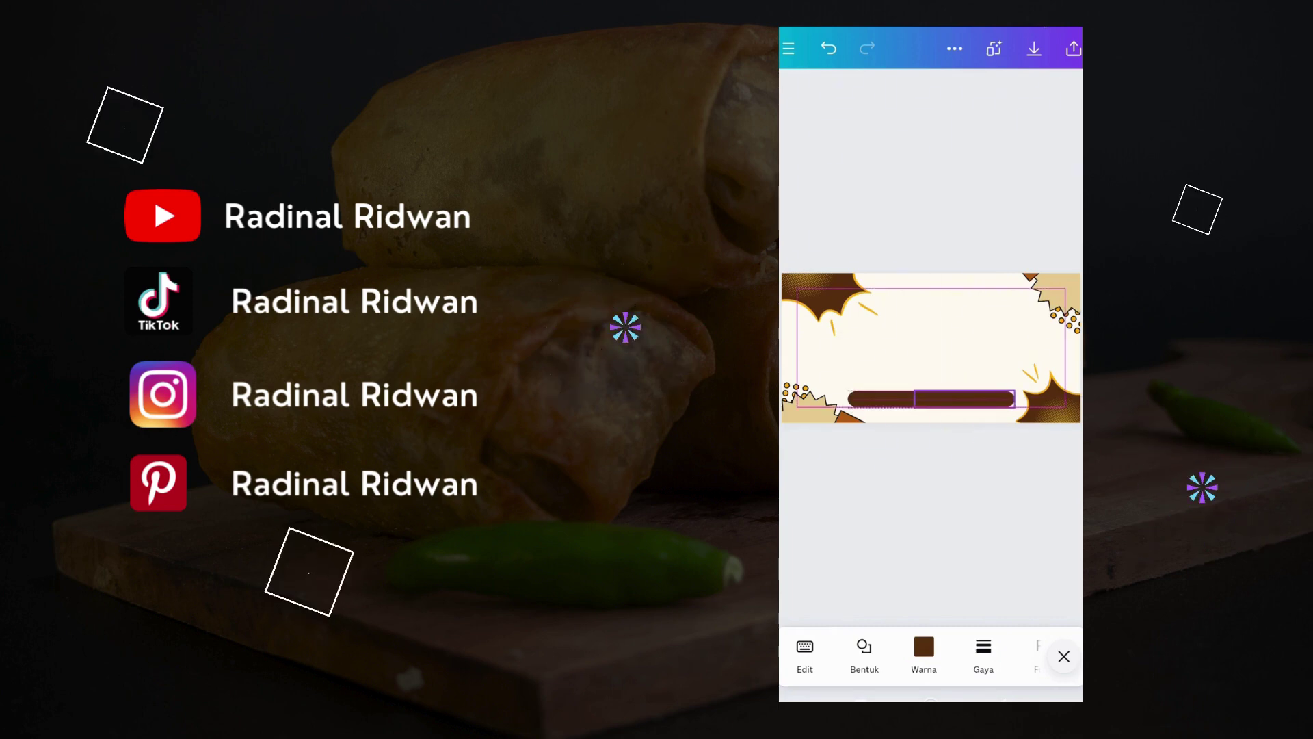
# Nudge the dark brown bar, rotate the bottom-right starburst upright, and bring up the text options.
pyautogui.moveTo(959, 398)
pyautogui.mouseDown()
pyautogui.moveTo(914, 404)
pyautogui.moveTo(959, 399)
pyautogui.mouseUp()
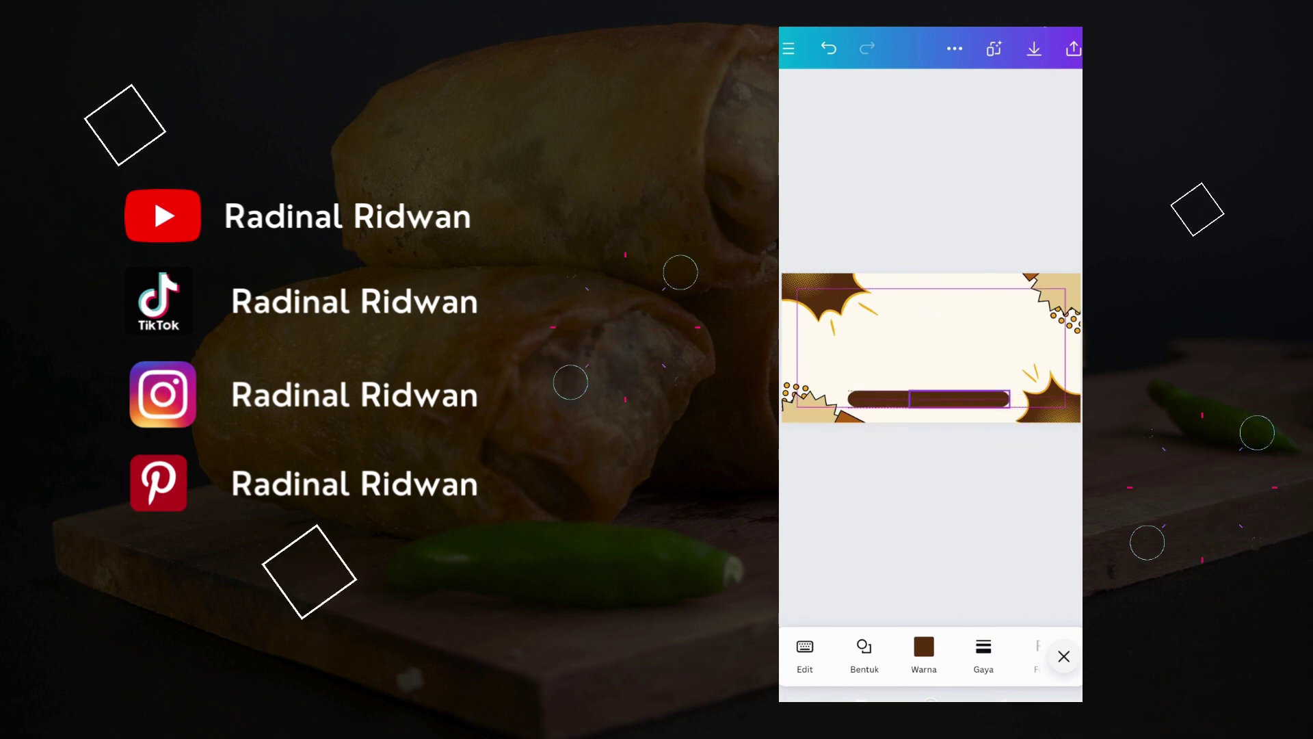
pyautogui.click(1047, 400)
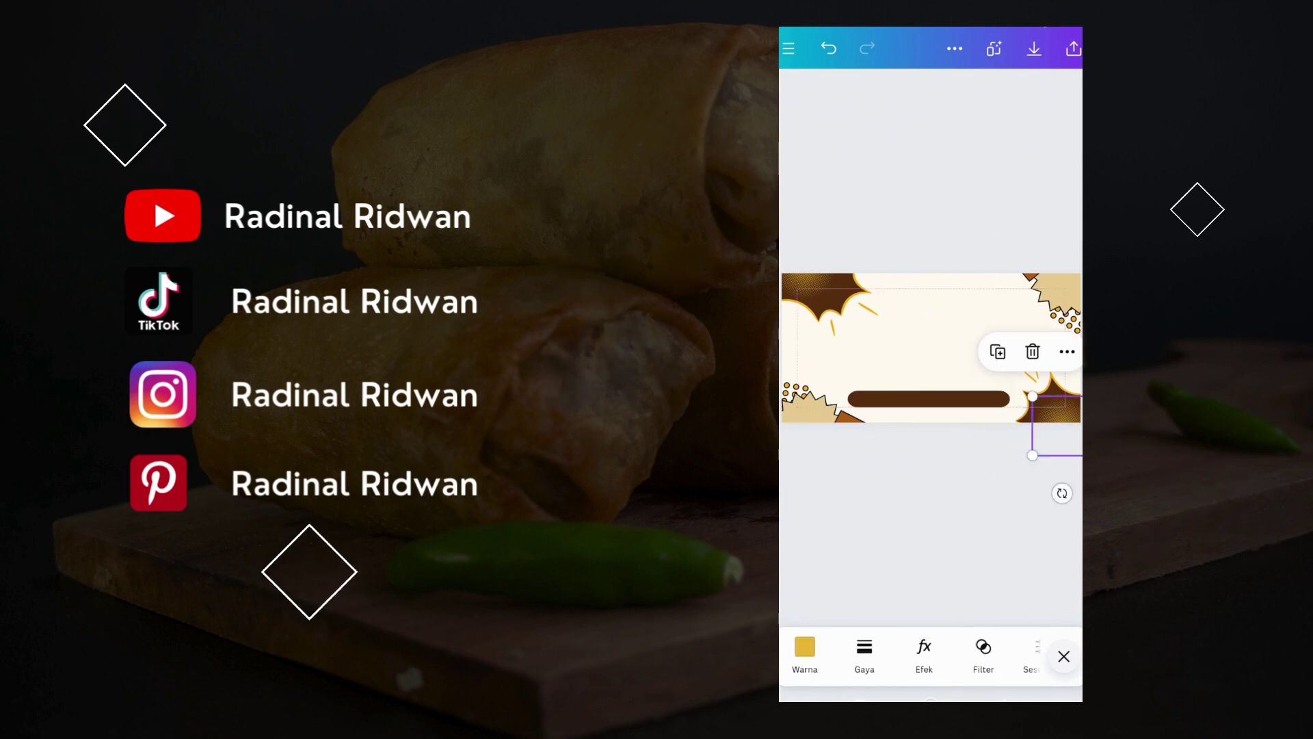
pyautogui.moveTo(1049, 502); pyautogui.dragTo(1060, 504)
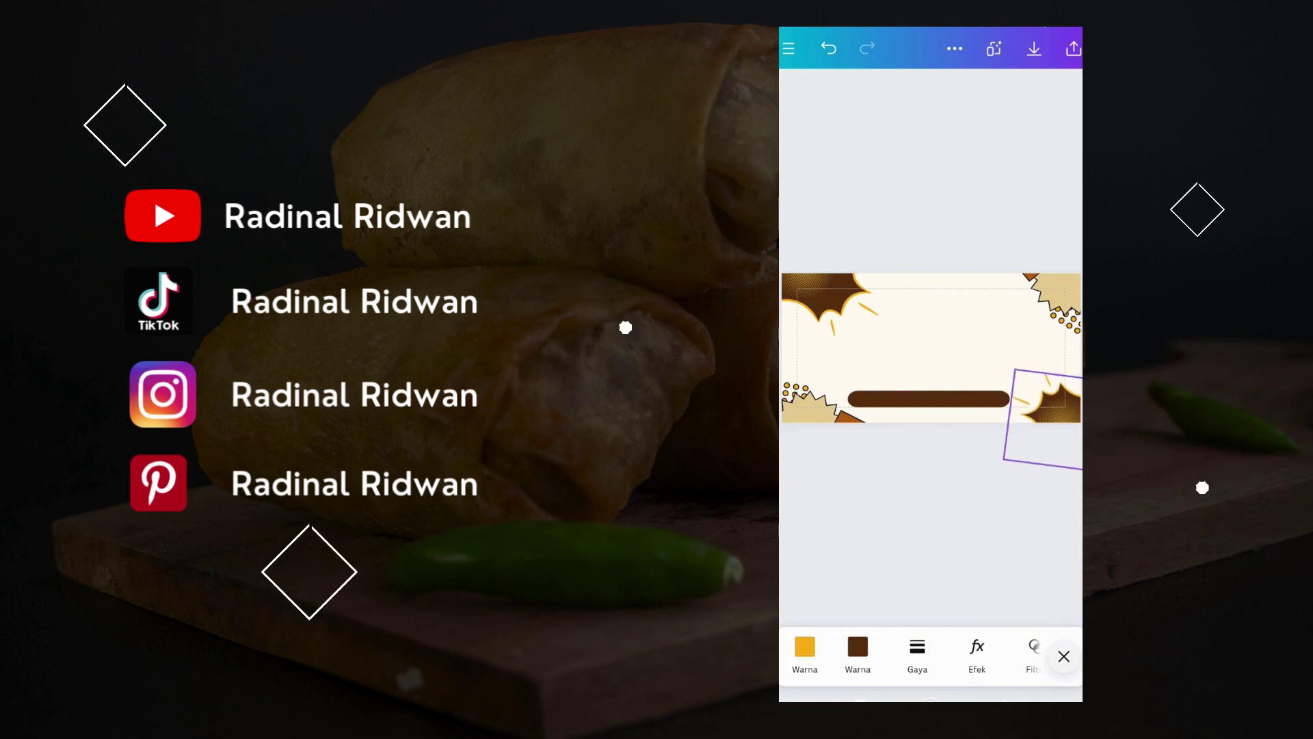
pyautogui.moveTo(1060, 503); pyautogui.dragTo(1069, 505)
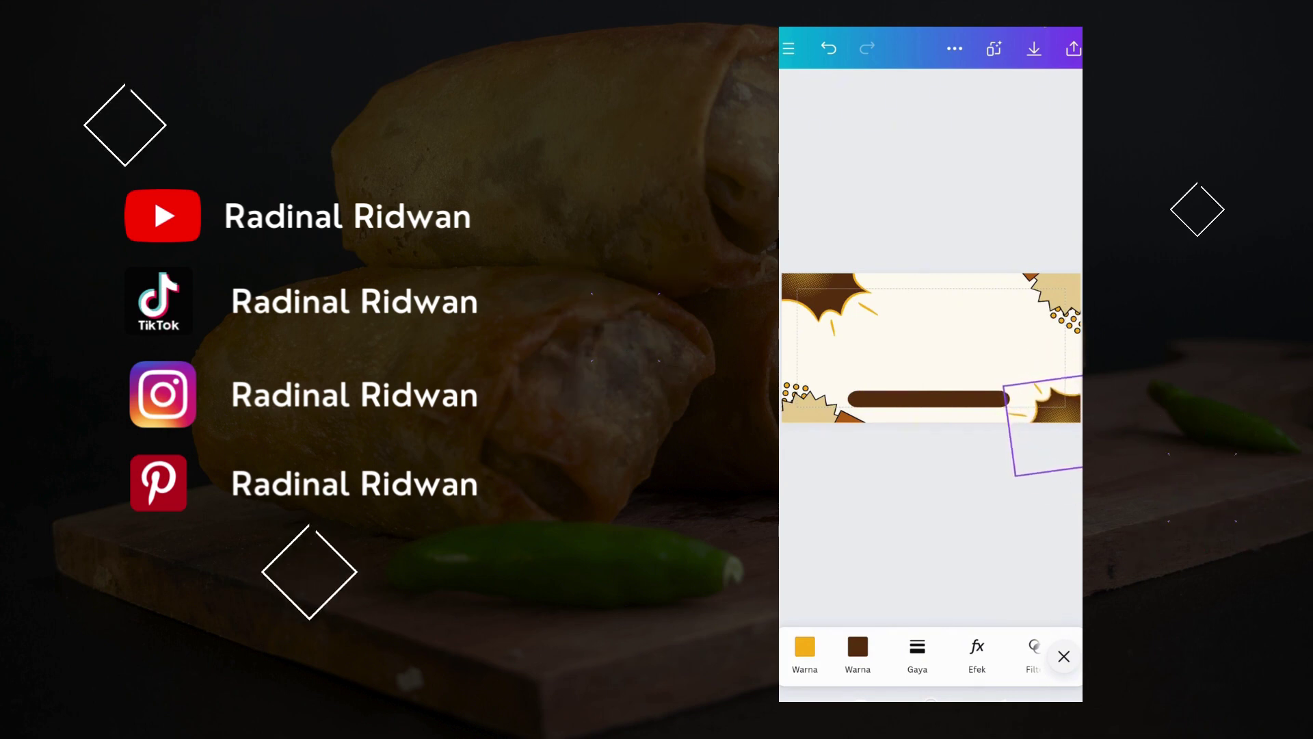
pyautogui.click(930, 547)
pyautogui.click(915, 656)
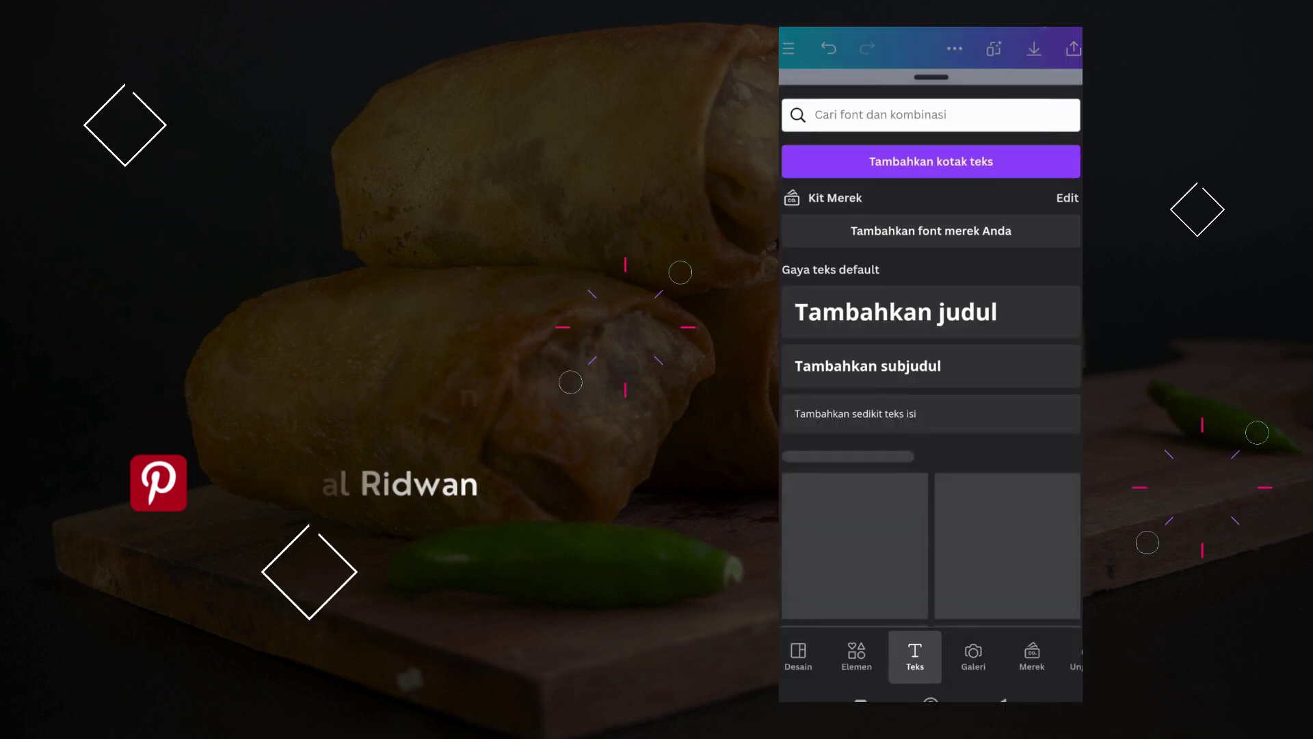
# Add a heading reading 'Jajanan kekinian' to the banner.
pyautogui.click(896, 312)
pyautogui.write('Jaja')
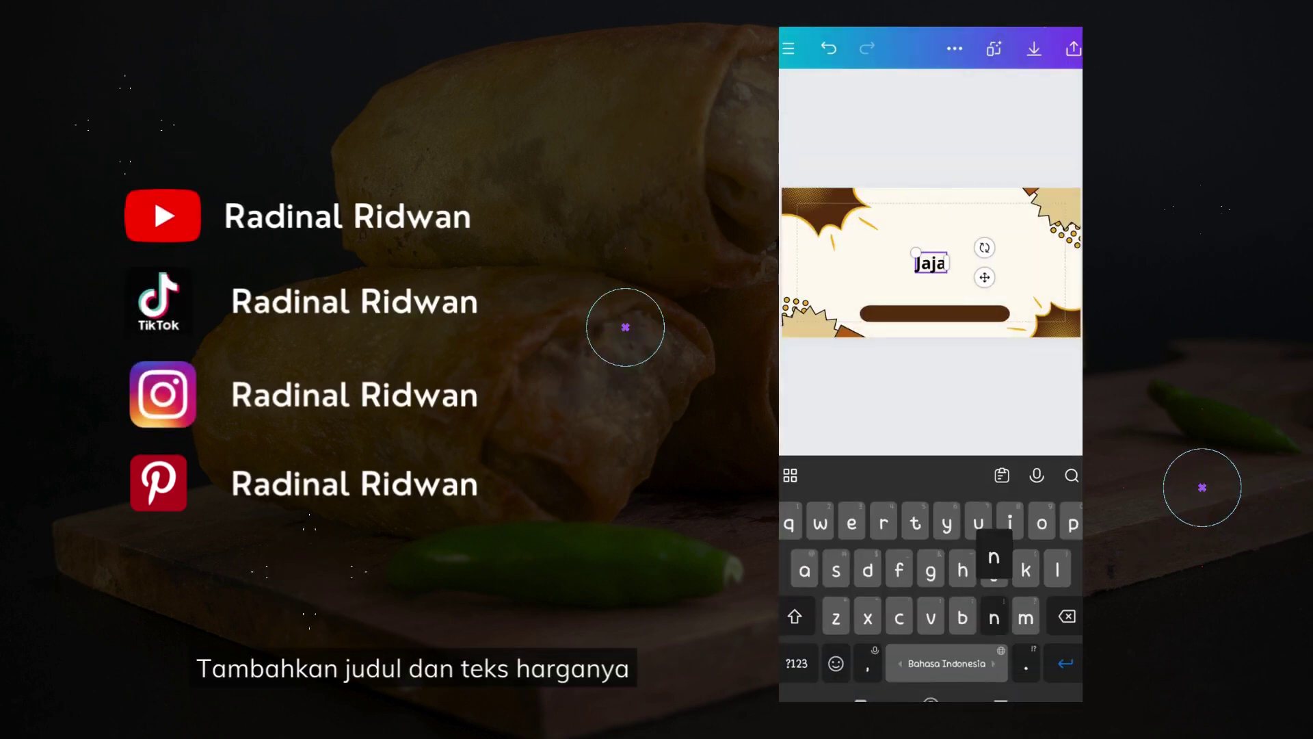
pyautogui.write('nan kekinian')
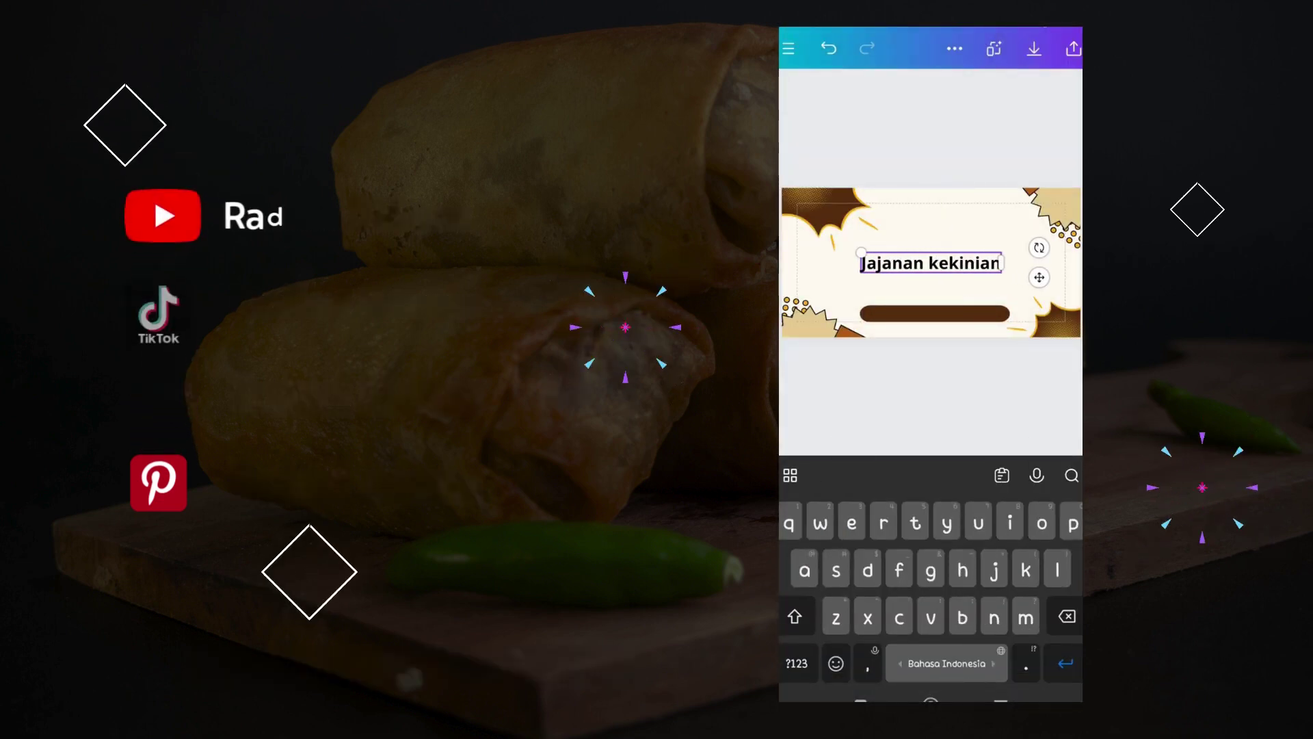
pyautogui.press('Escape')
# Set the title font to Monkey and make it all uppercase.
pyautogui.click(863, 656)
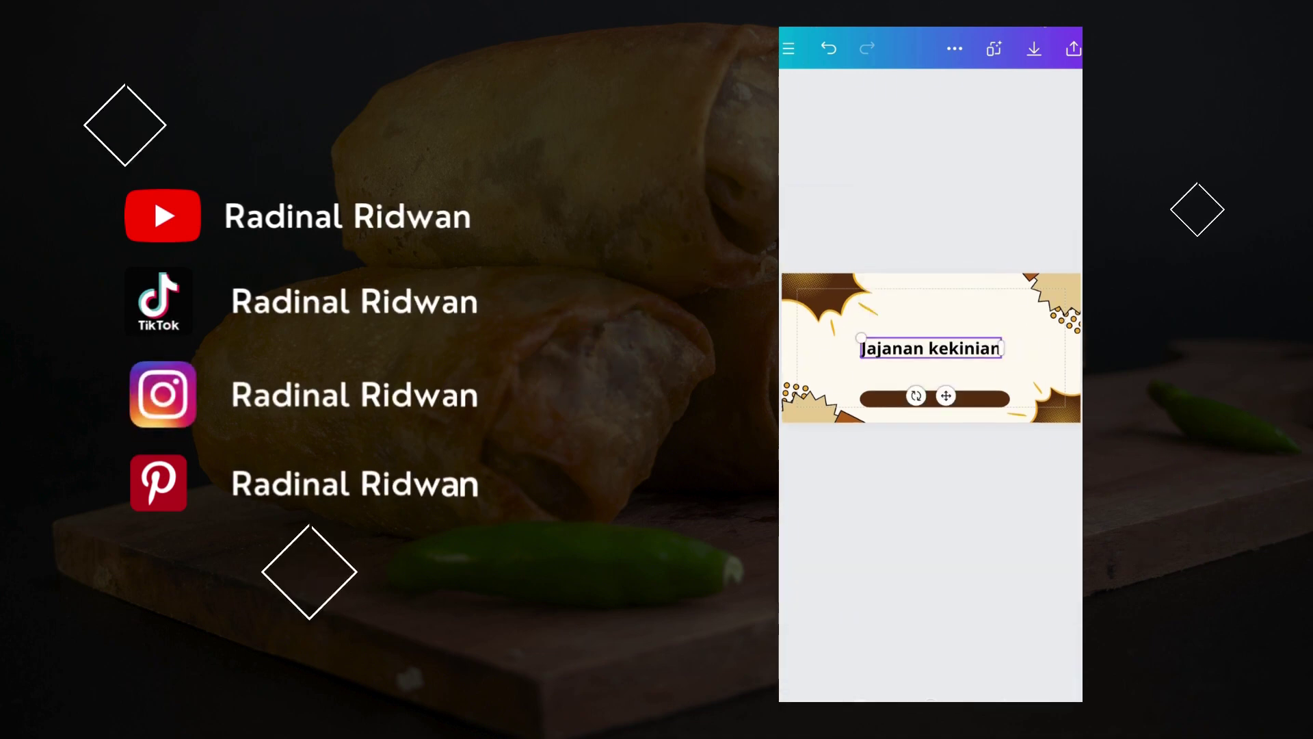
pyautogui.click(890, 626)
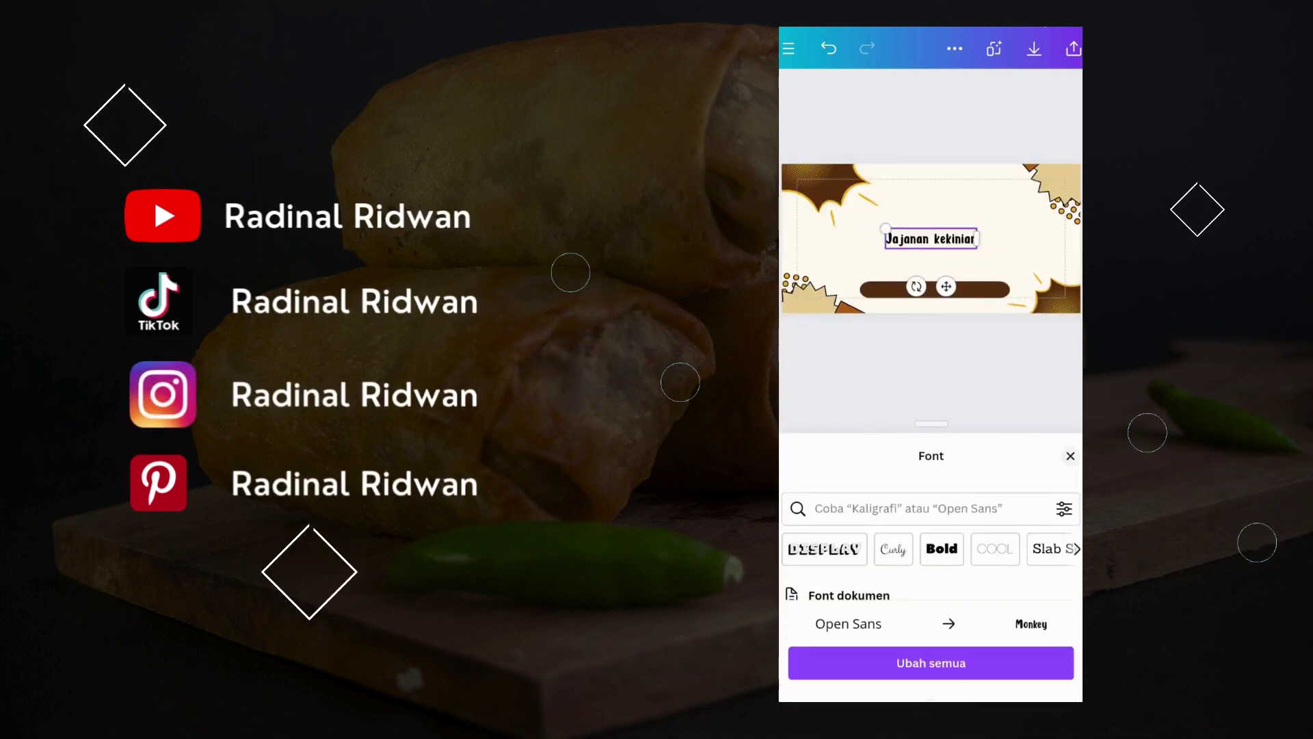
pyautogui.click(1071, 456)
pyautogui.moveTo(1012, 655); pyautogui.dragTo(821, 655)
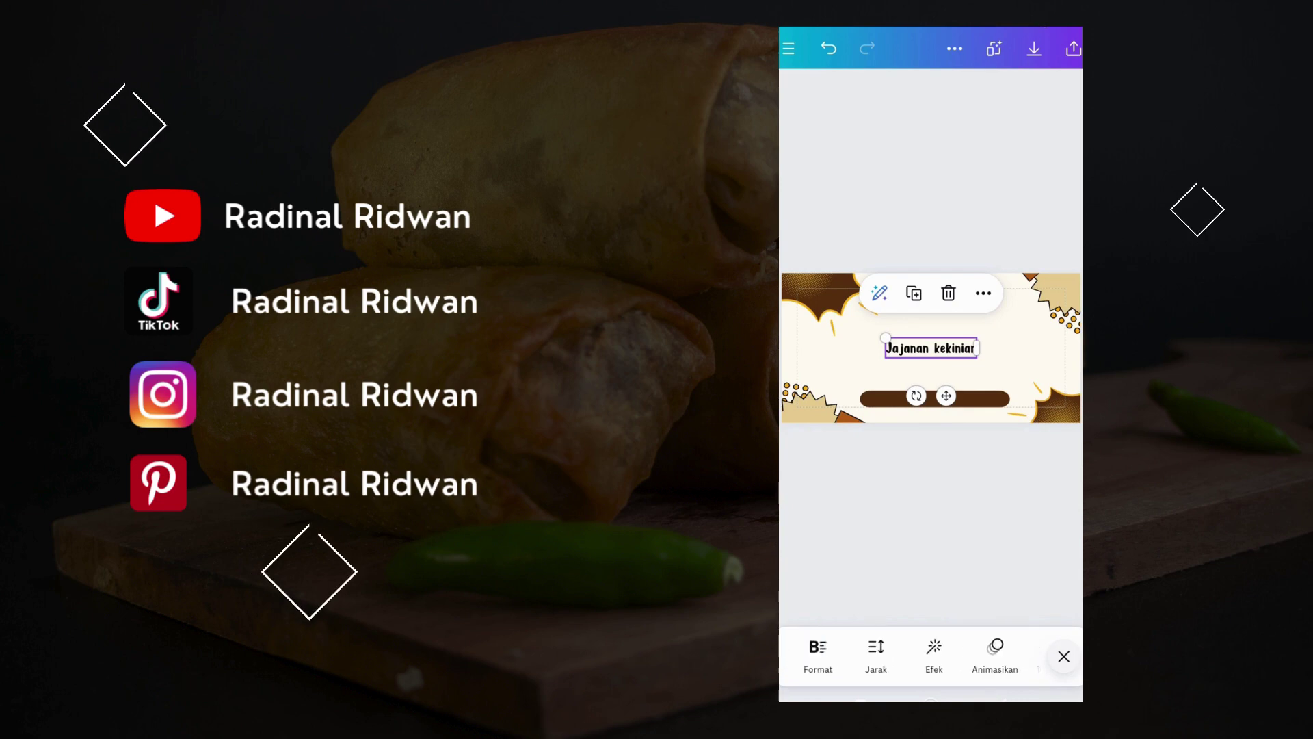
pyautogui.click(838, 655)
pyautogui.click(1053, 569)
pyautogui.click(1070, 531)
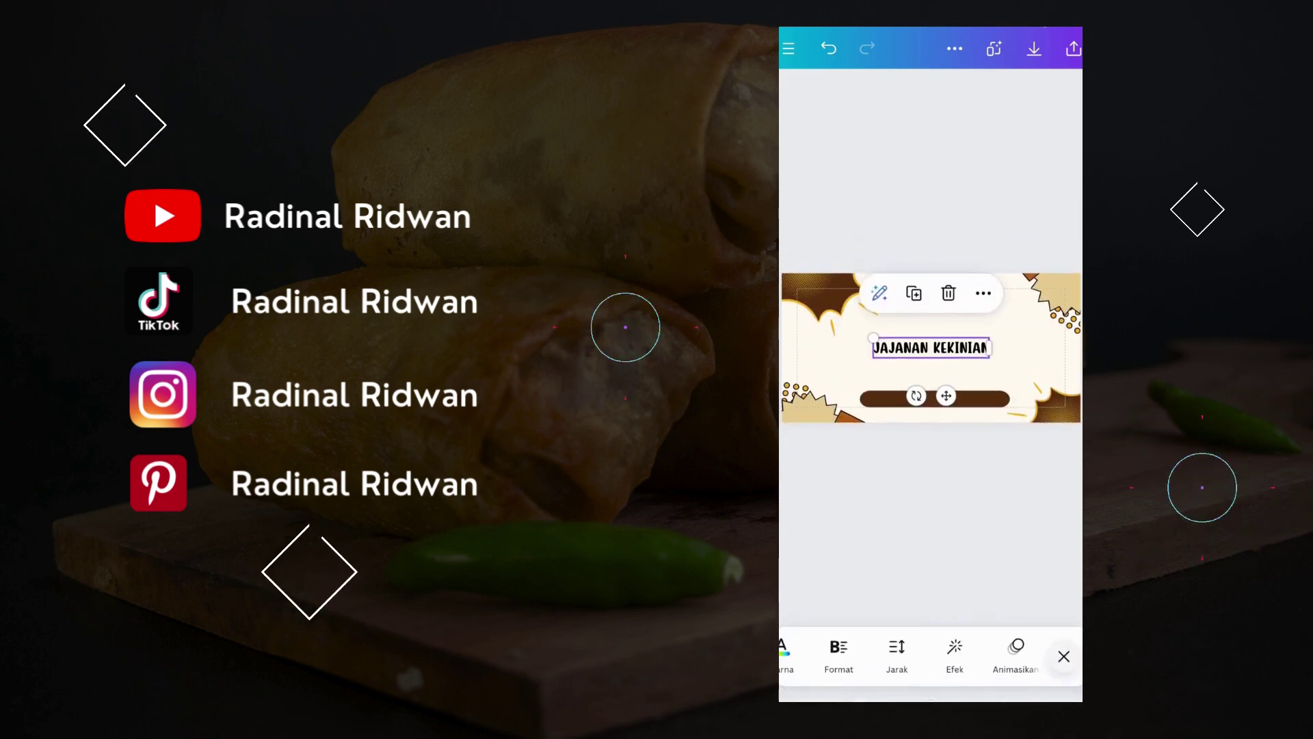
pyautogui.moveTo(821, 655); pyautogui.dragTo(889, 655)
# Colour the title dark brown and enlarge it.
pyautogui.click(853, 657)
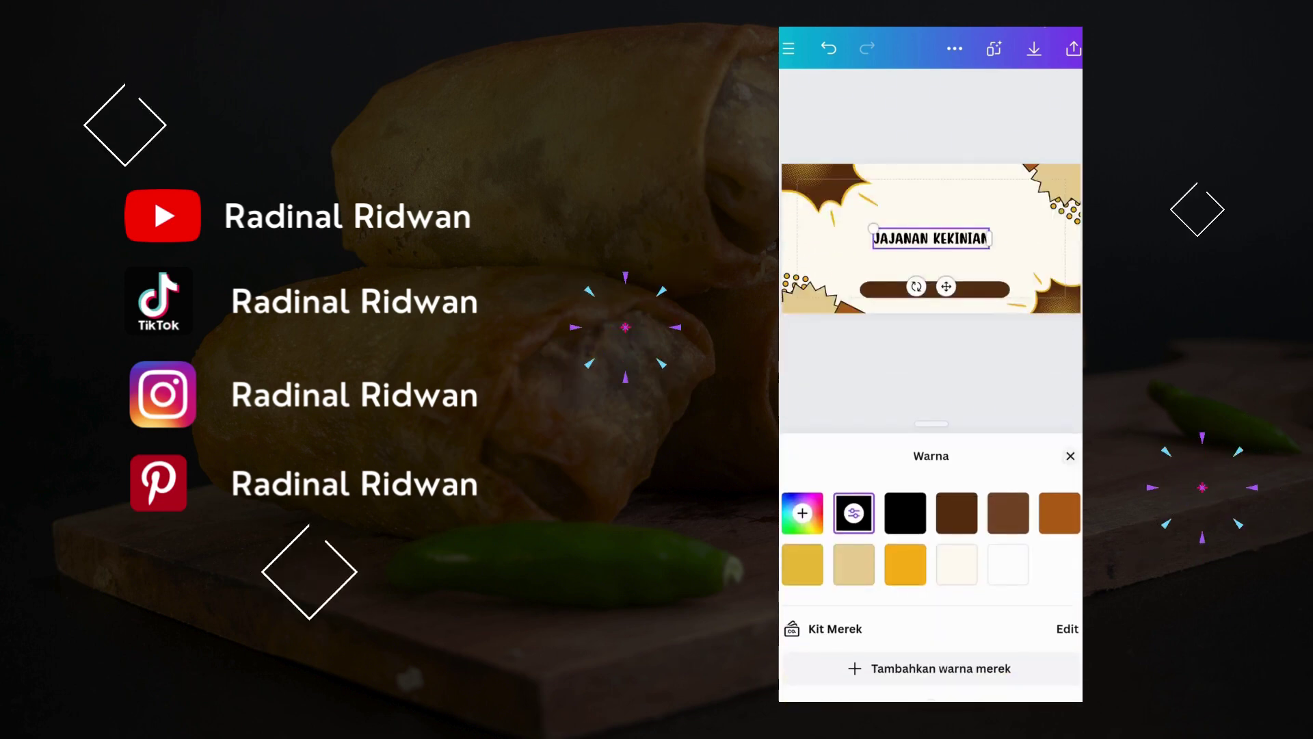
pyautogui.click(956, 513)
pyautogui.click(1070, 455)
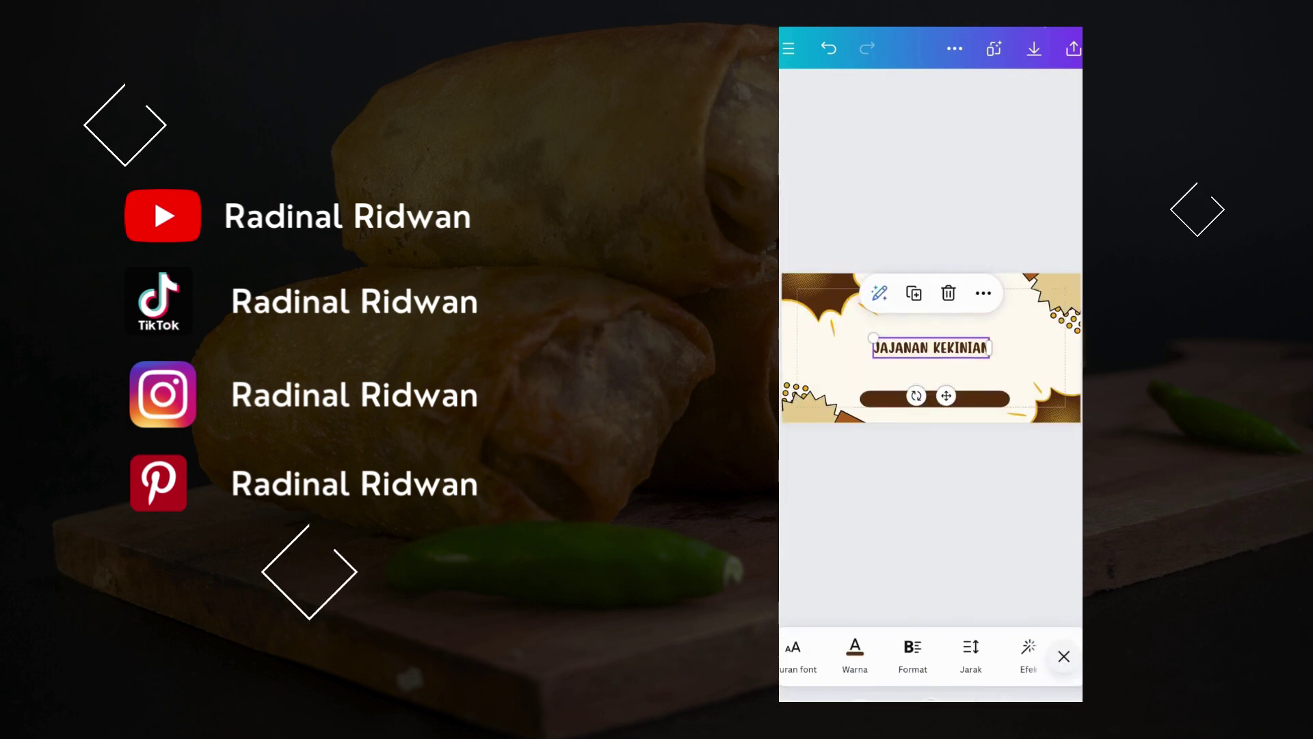
pyautogui.moveTo(845, 333); pyautogui.dragTo(846, 333)
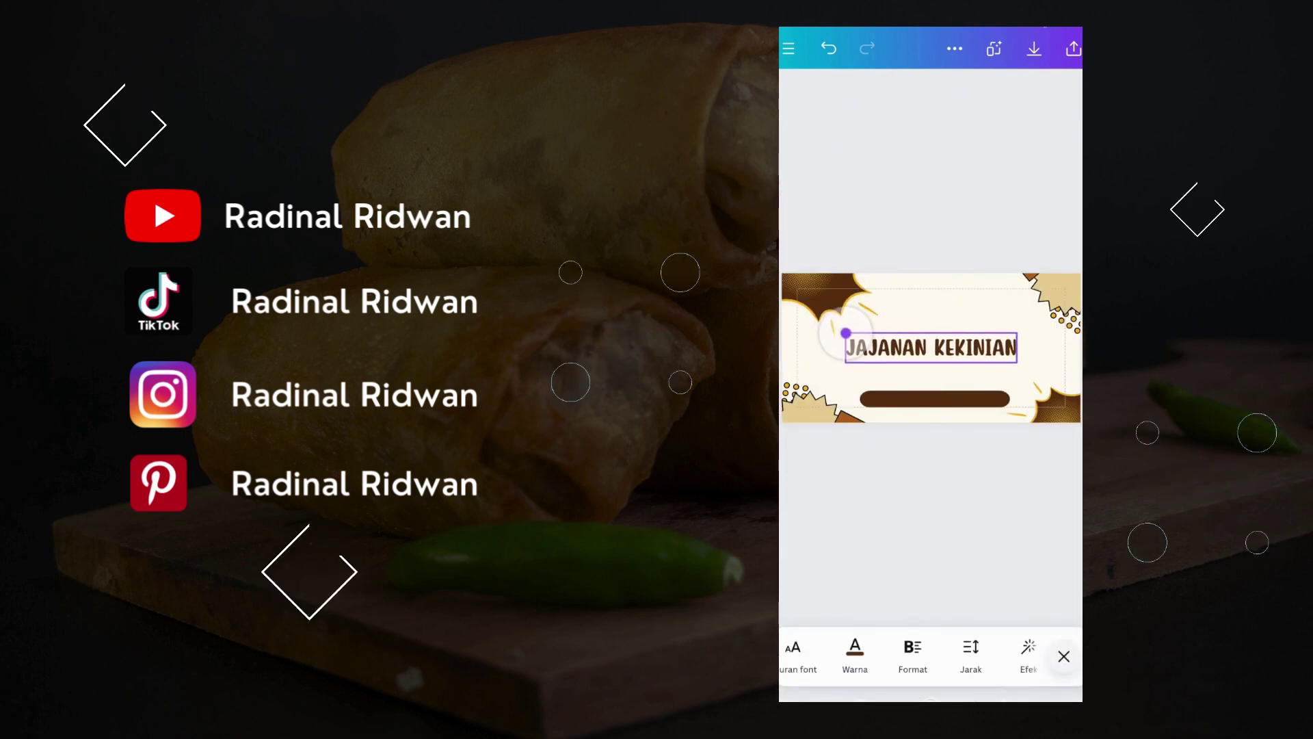
# Rotate the top-left decoration upright and move the title up near the banner's top.
pyautogui.click(821, 294)
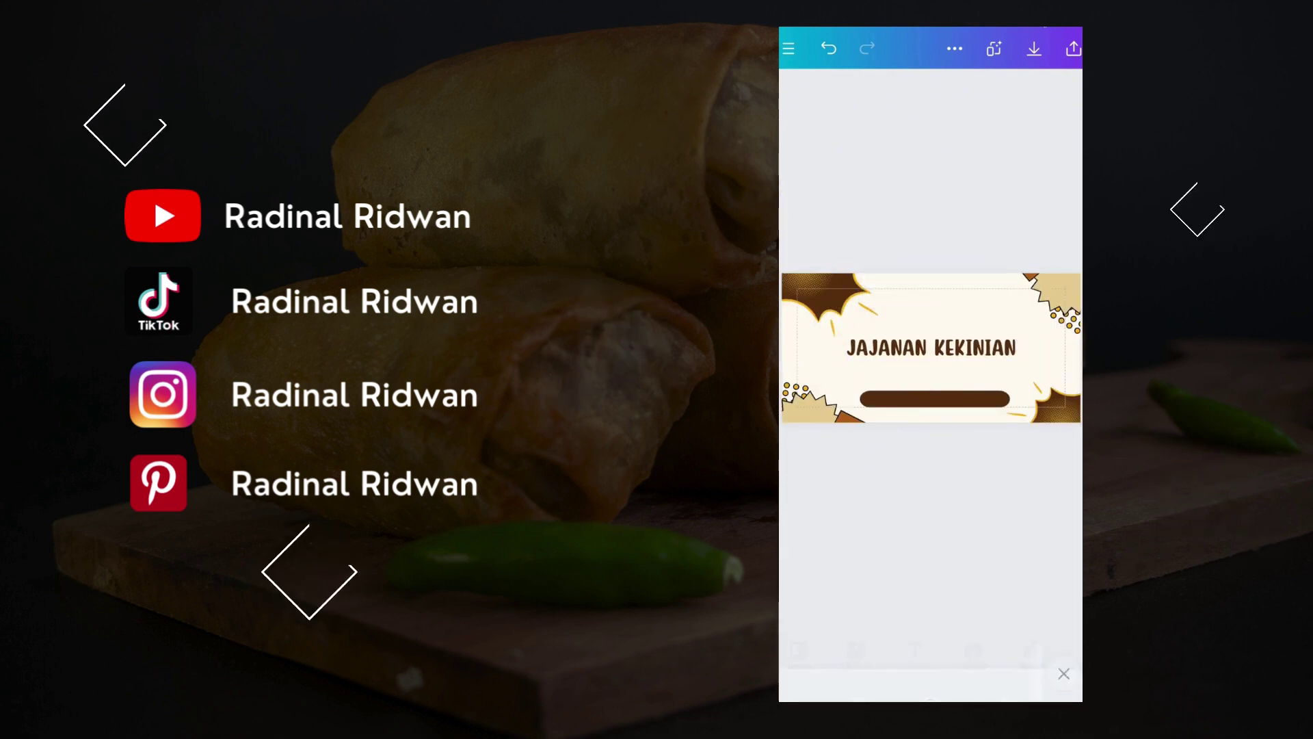
pyautogui.moveTo(855, 350); pyautogui.dragTo(833, 353)
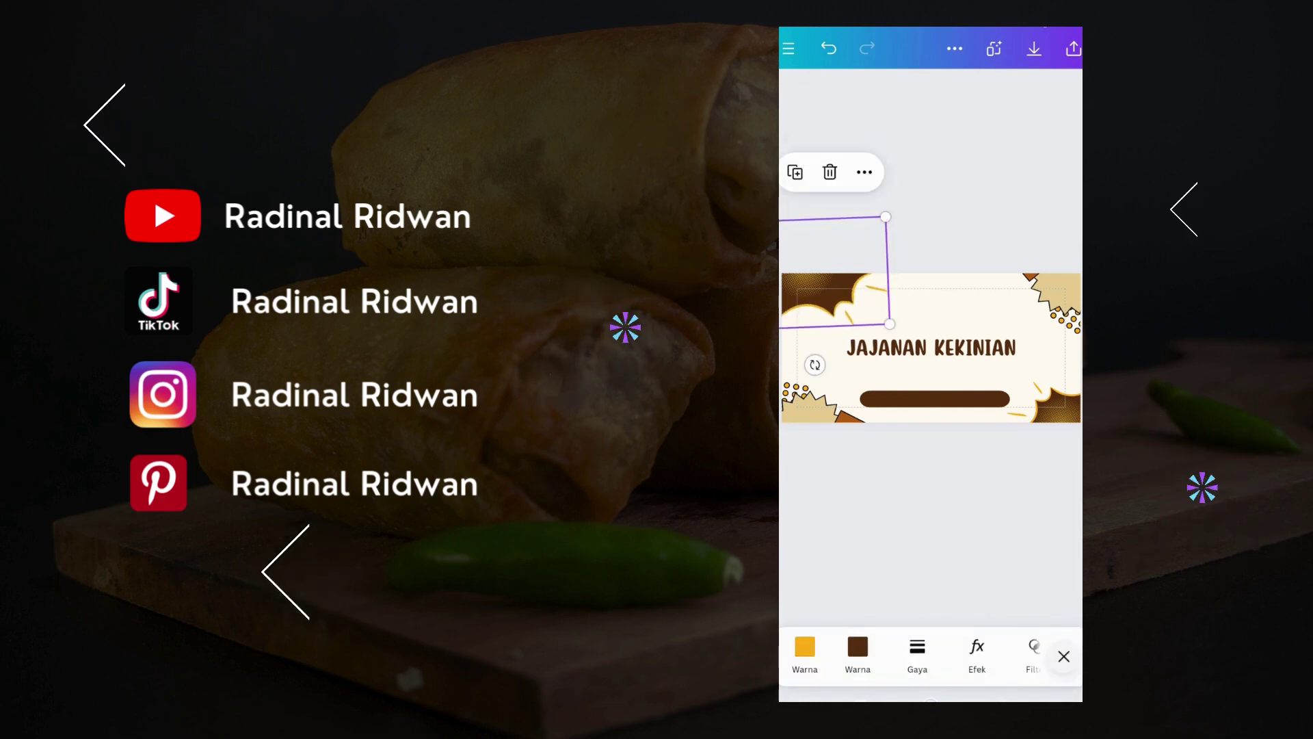
pyautogui.click(932, 348)
pyautogui.moveTo(932, 347); pyautogui.dragTo(944, 308)
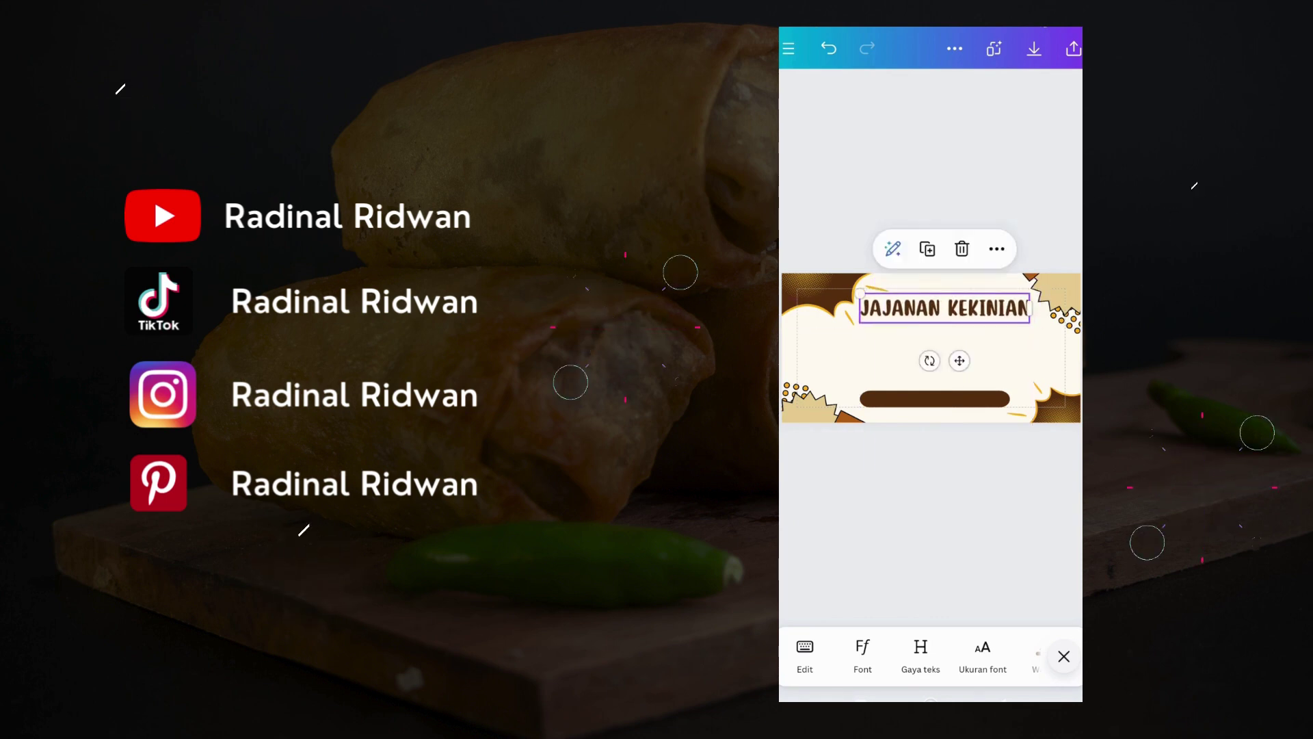
# Duplicate the title, retype the copy as 'SERBA' and place it just under the title.
pyautogui.click(930, 534)
pyautogui.click(945, 307)
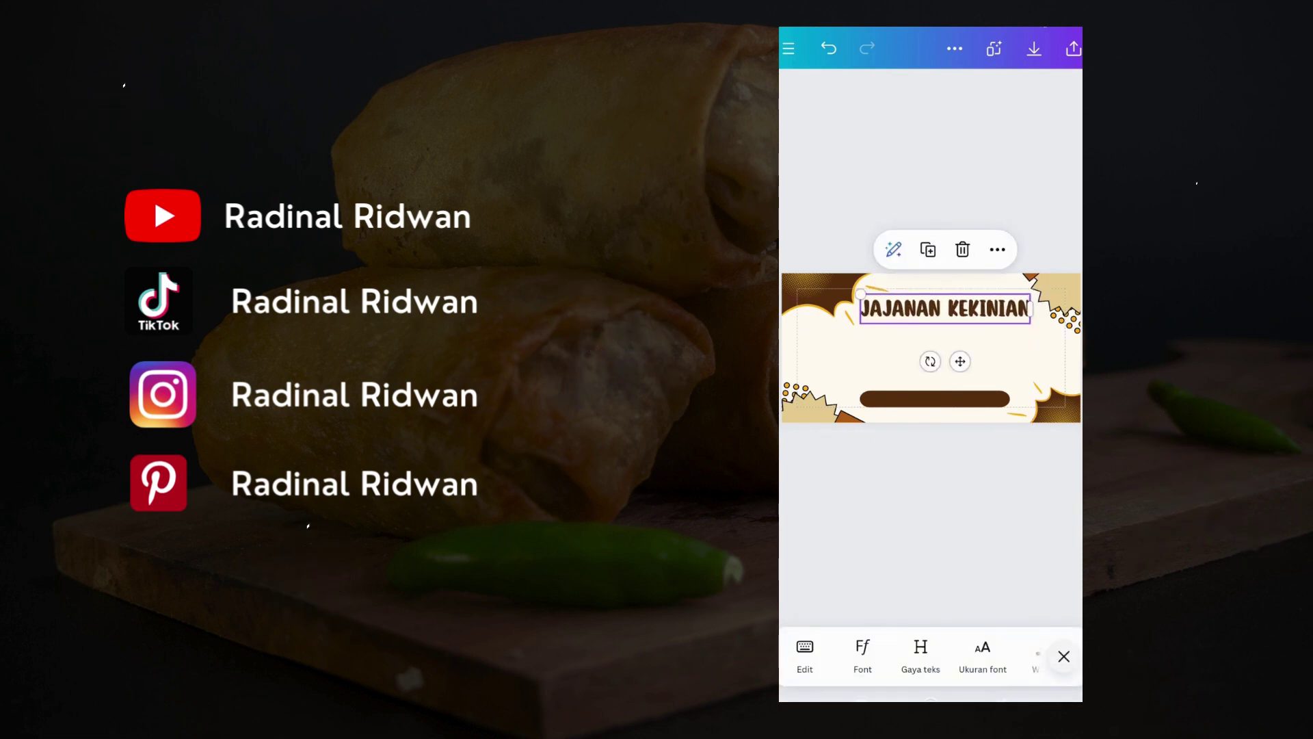
pyautogui.click(928, 249)
pyautogui.click(944, 343)
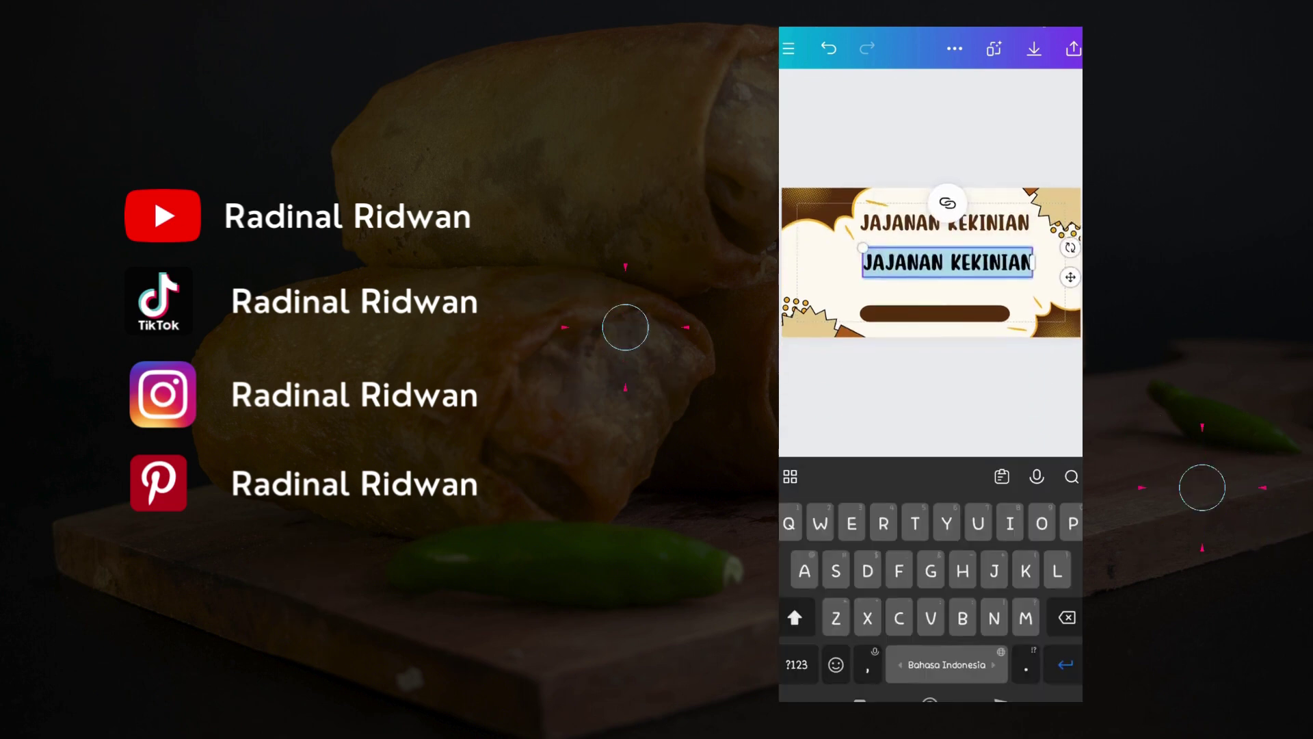
pyautogui.write('SERBA')
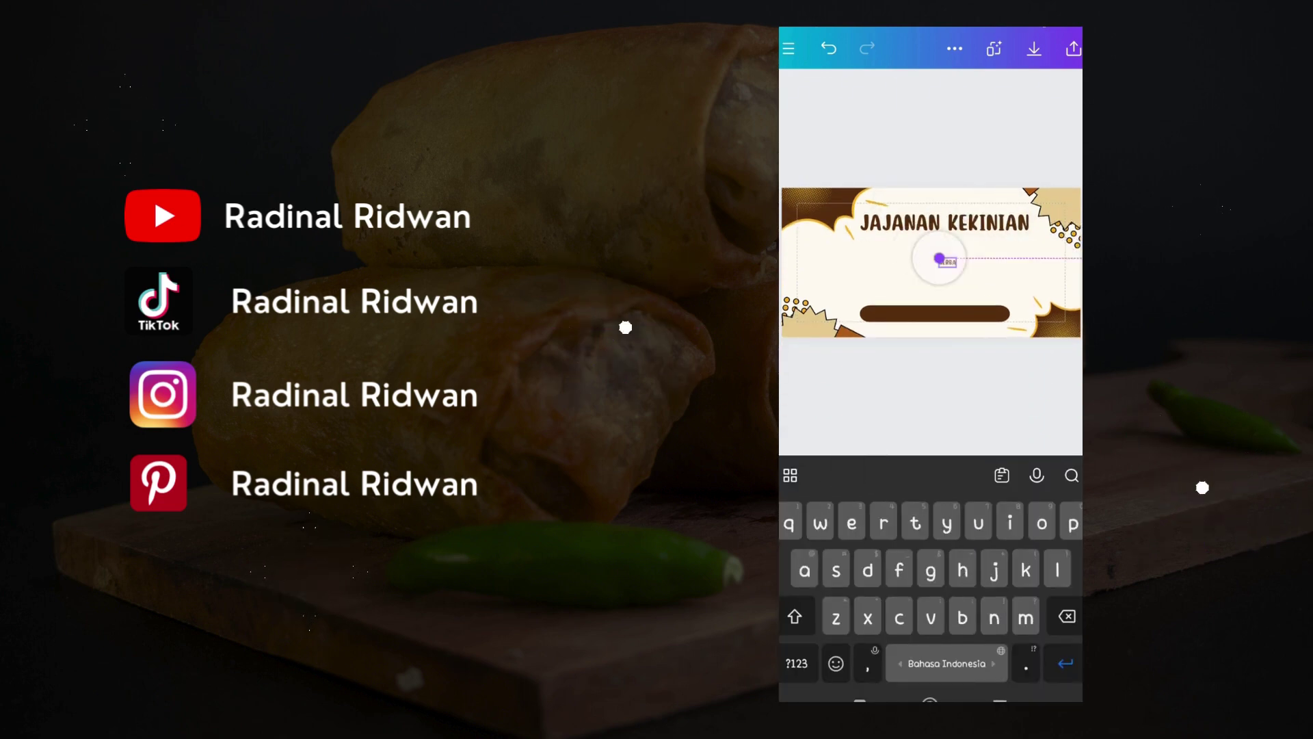
pyautogui.moveTo(948, 262); pyautogui.dragTo(920, 244)
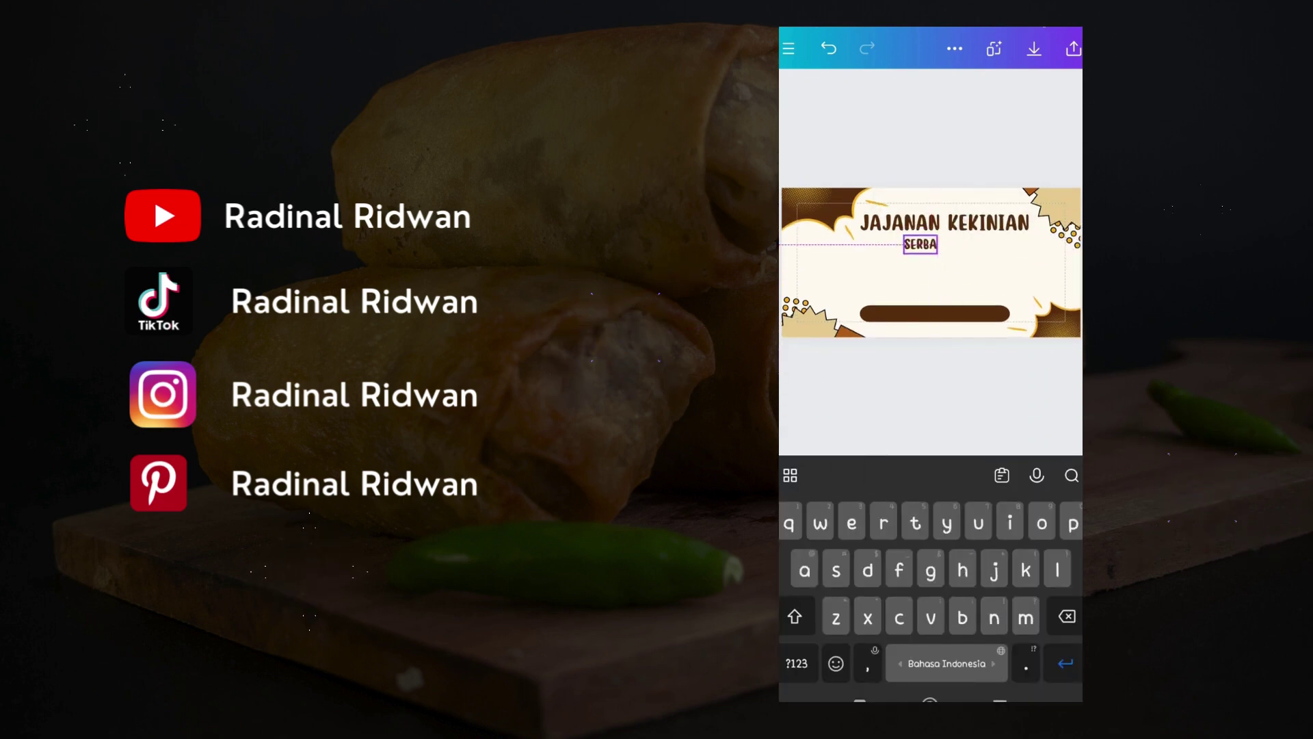
pyautogui.click(931, 410)
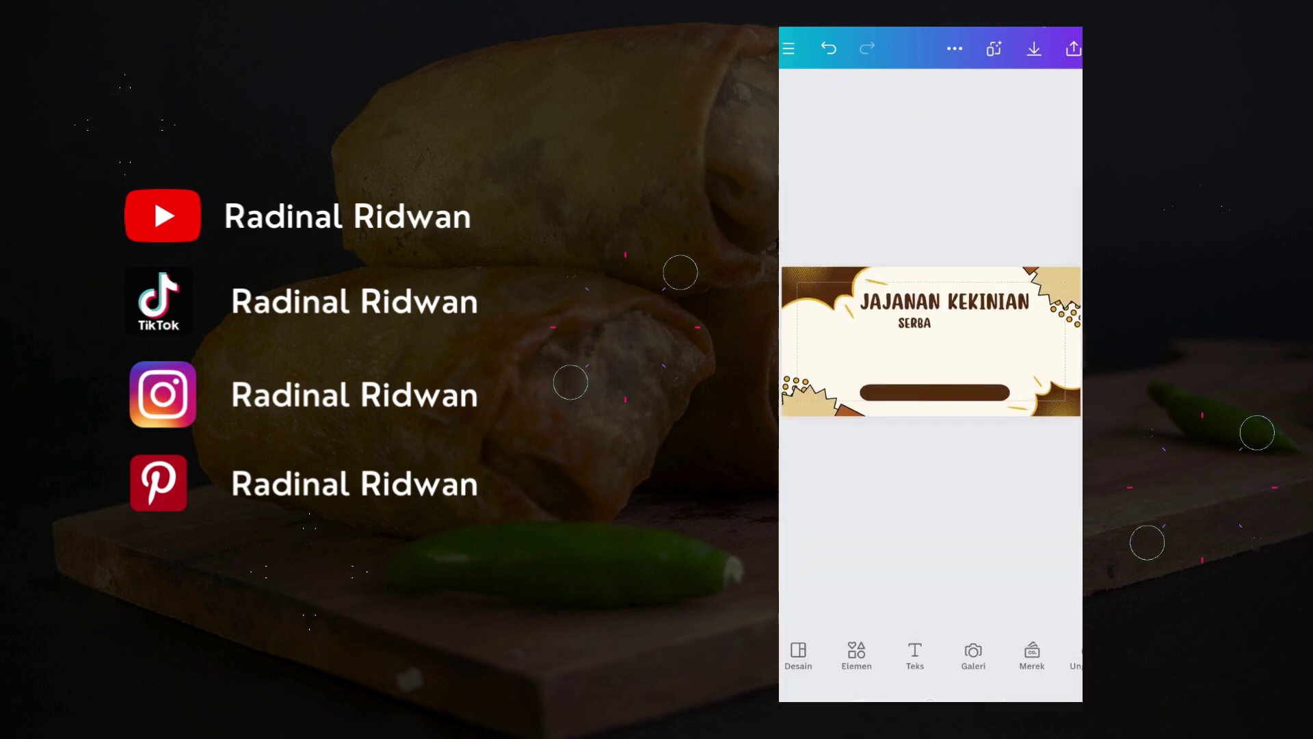
# Duplicate SERBA, place the copy to its right, and change it to '2000'.
pyautogui.click(914, 329)
pyautogui.click(939, 276)
pyautogui.moveTo(930, 342); pyautogui.dragTo(956, 329)
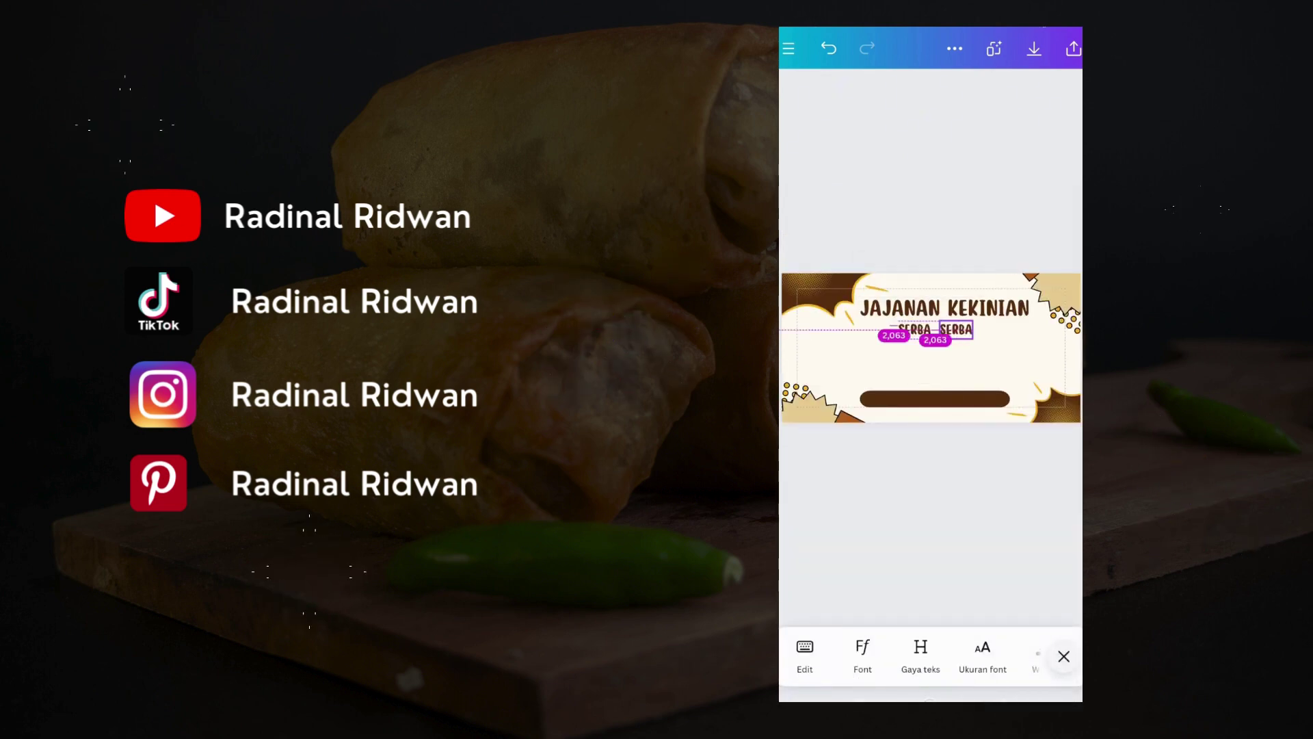
pyautogui.doubleClick(956, 329)
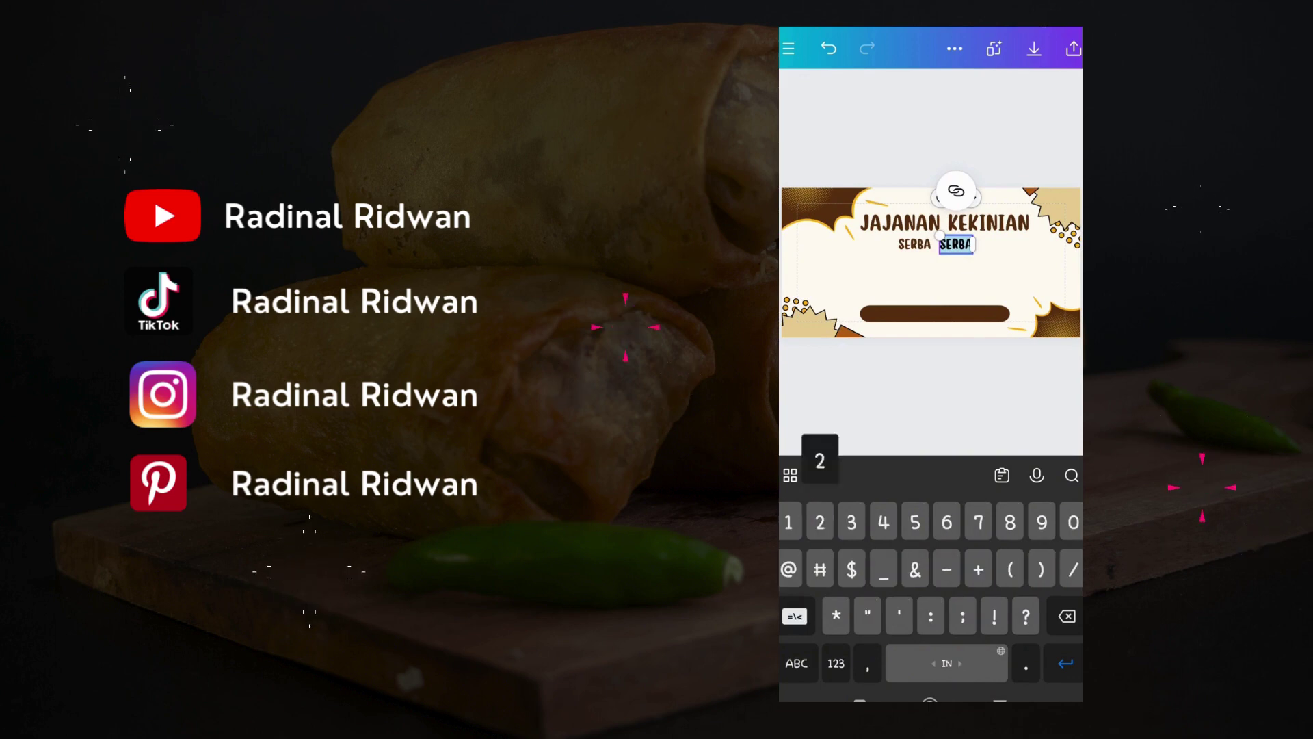
pyautogui.write('2000')
pyautogui.click(930, 397)
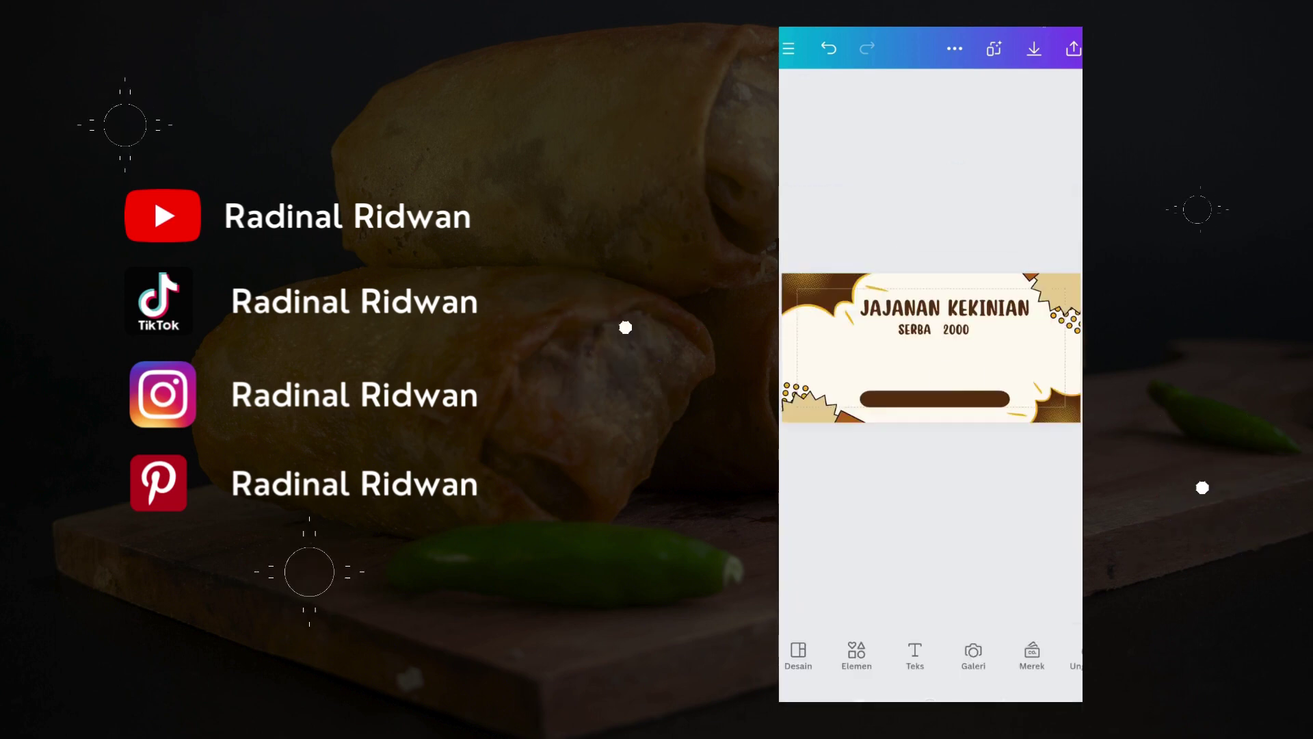
pyautogui.click(956, 329)
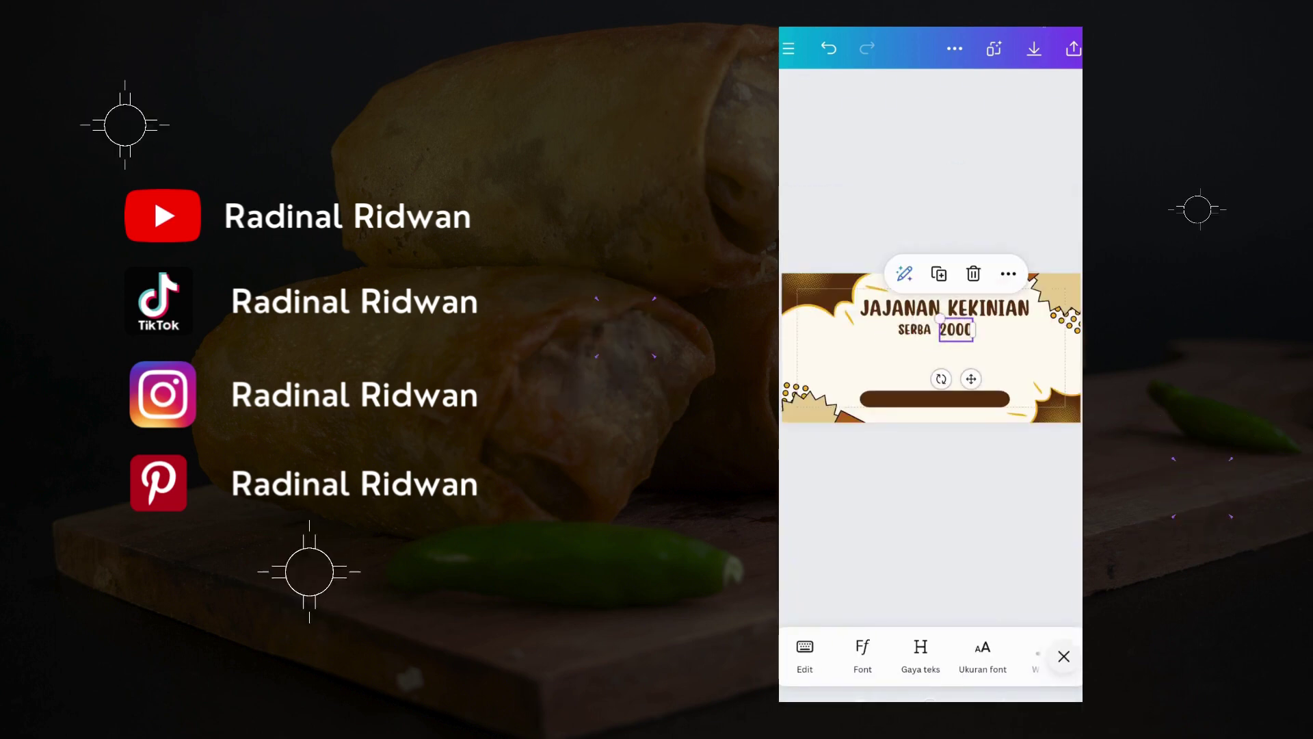
# Enlarge the 2000 text and line SERBA up beside it.
pyautogui.moveTo(974, 340)
pyautogui.mouseDown()
pyautogui.moveTo(989, 347)
pyautogui.moveTo(943, 319)
pyautogui.mouseUp()
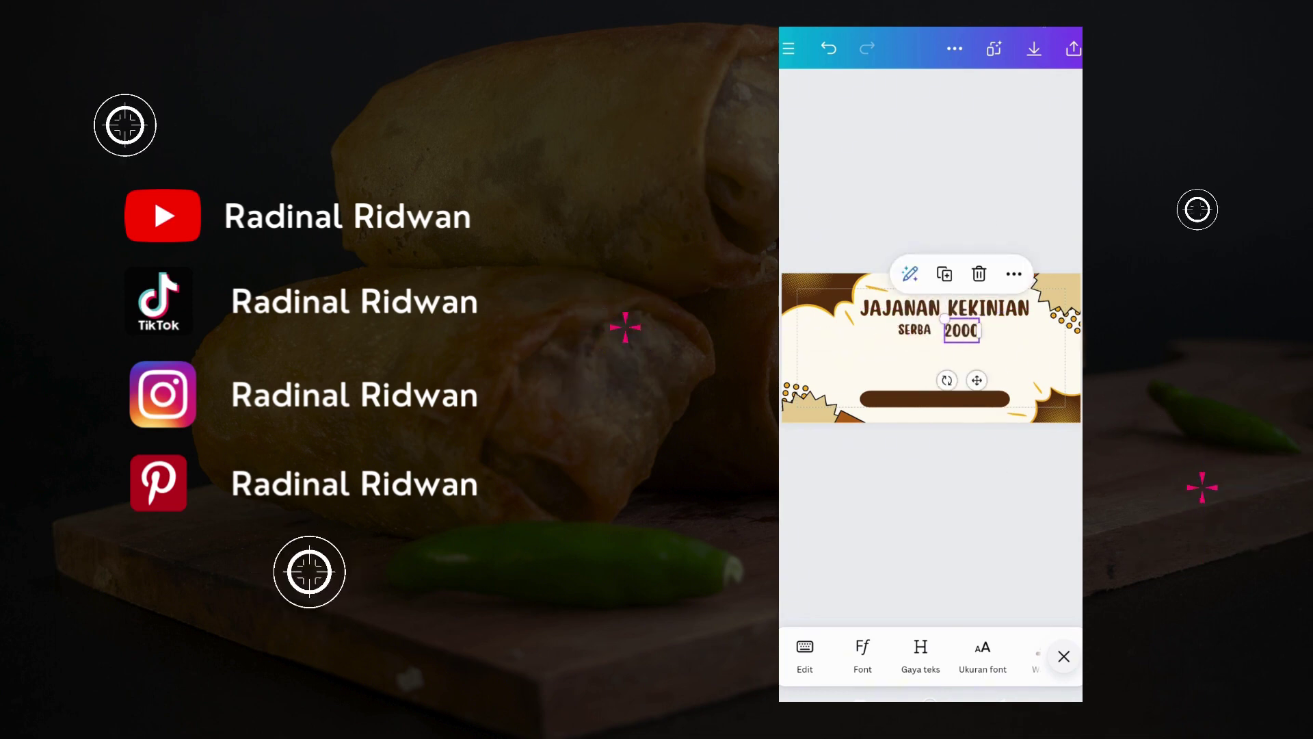
pyautogui.click(914, 329)
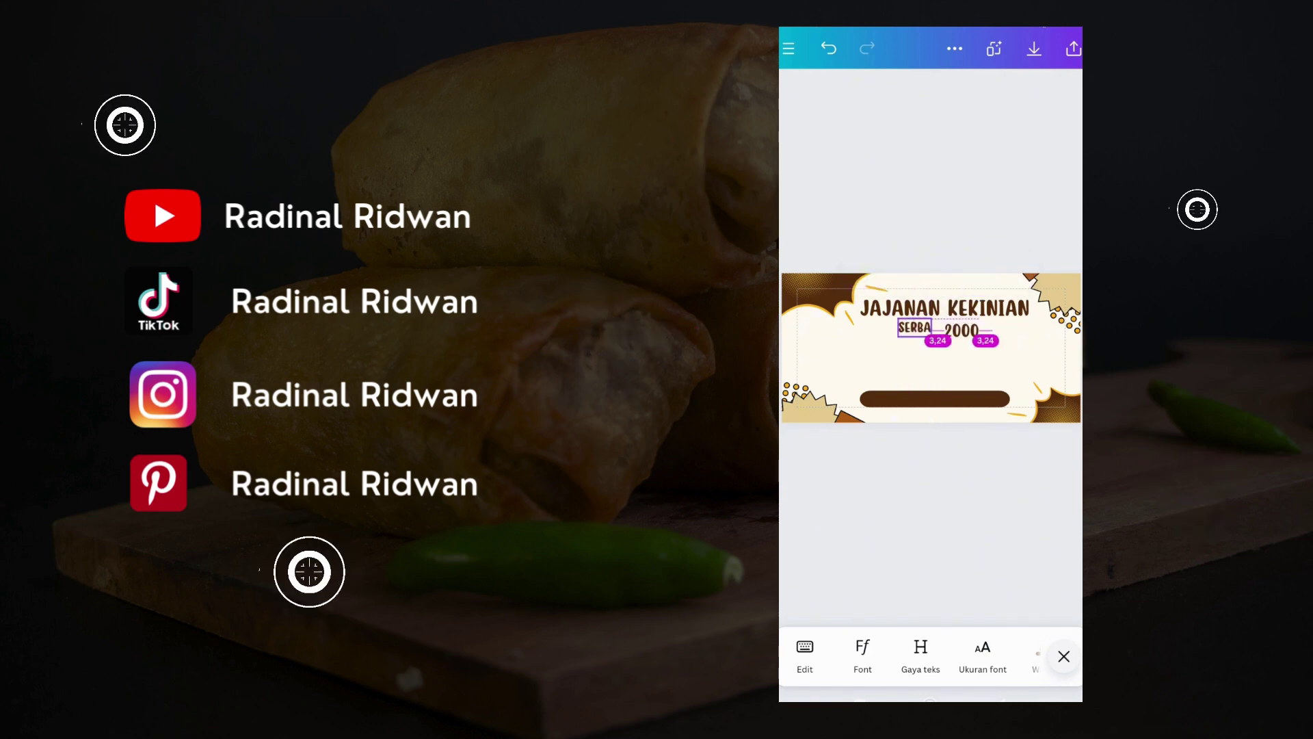
pyautogui.moveTo(915, 329); pyautogui.dragTo(960, 331)
pyautogui.click(959, 331)
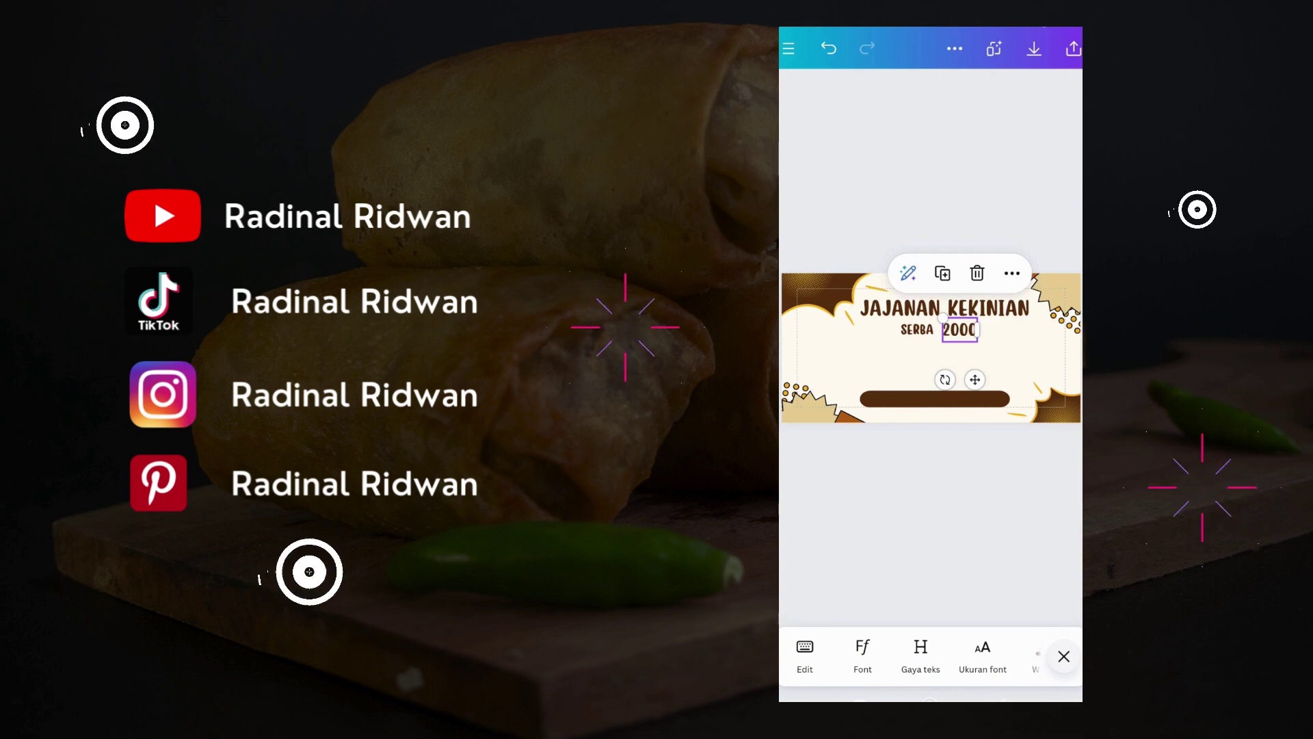
# Apply the Splice effect to the 2000 text.
pyautogui.moveTo(1026, 656); pyautogui.dragTo(855, 656)
pyautogui.click(894, 653)
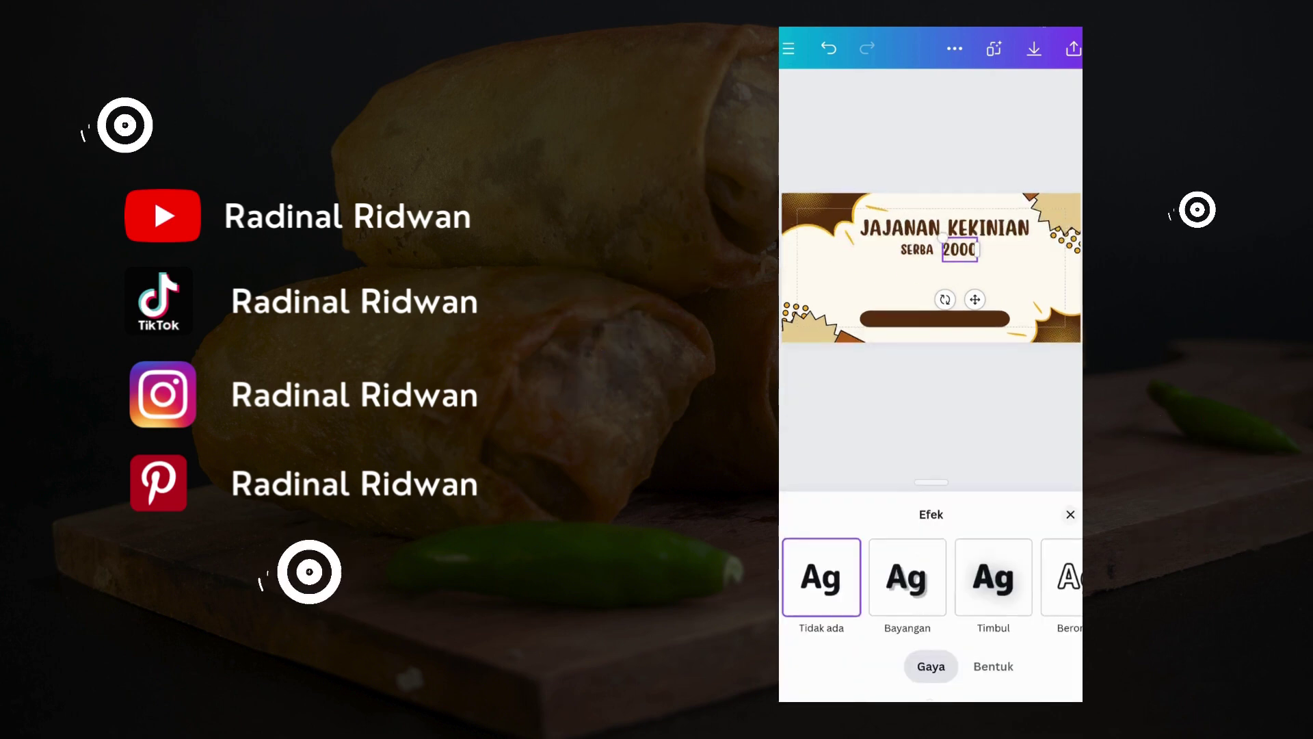
pyautogui.moveTo(992, 578); pyautogui.dragTo(828, 578)
pyautogui.click(982, 578)
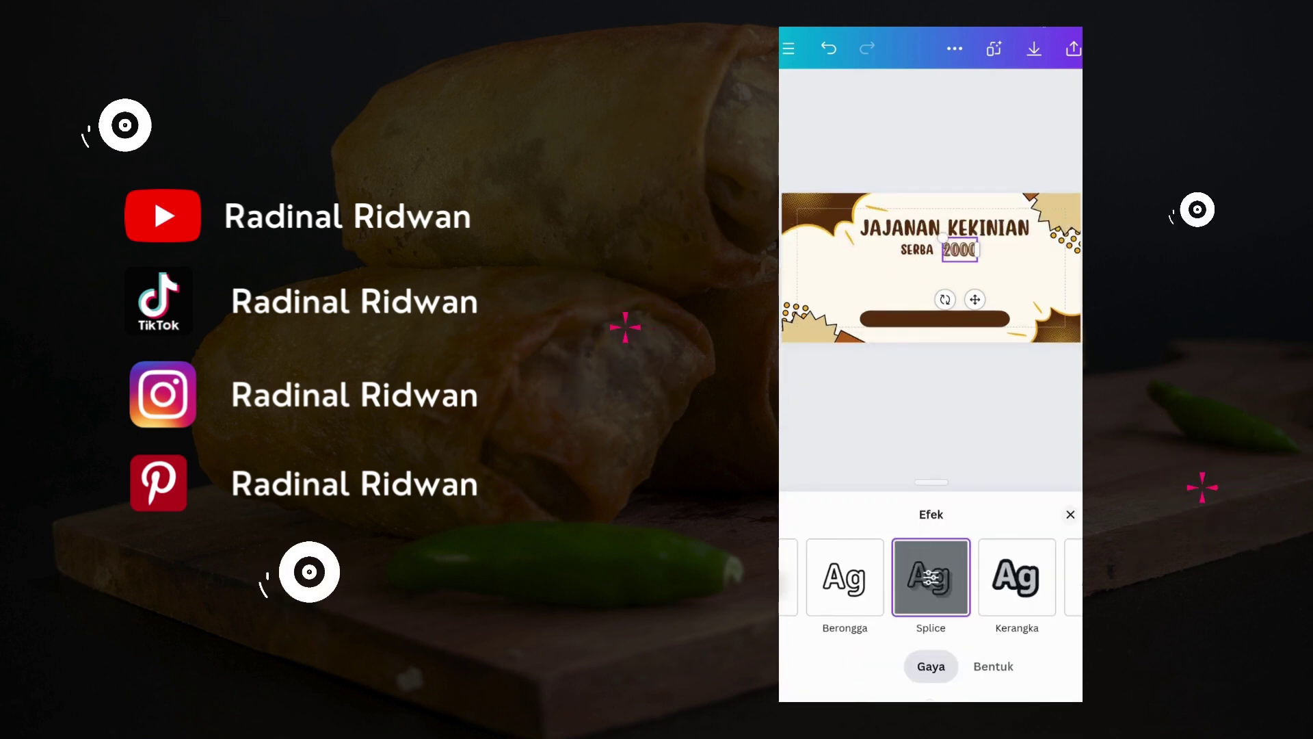
pyautogui.click(931, 577)
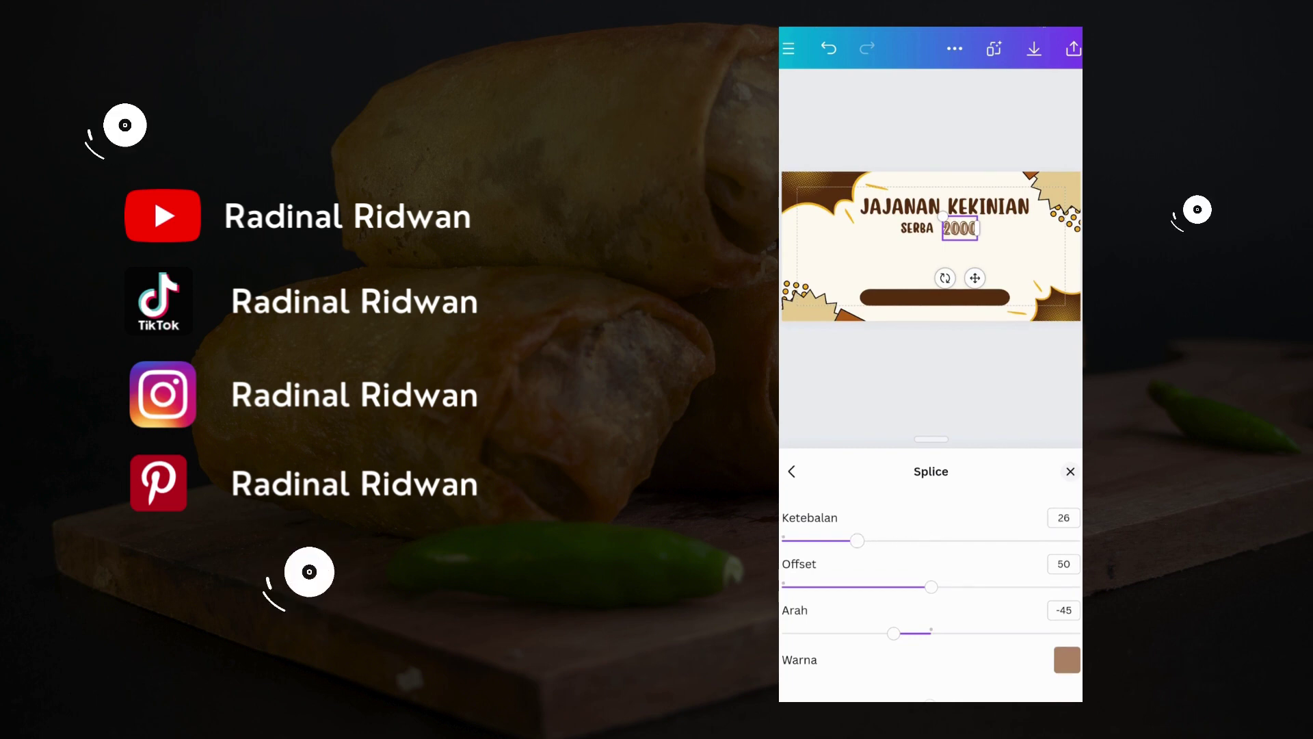
# Give the splice a brown colour with thickness 30, offset 25 and direction -24.
pyautogui.click(1067, 659)
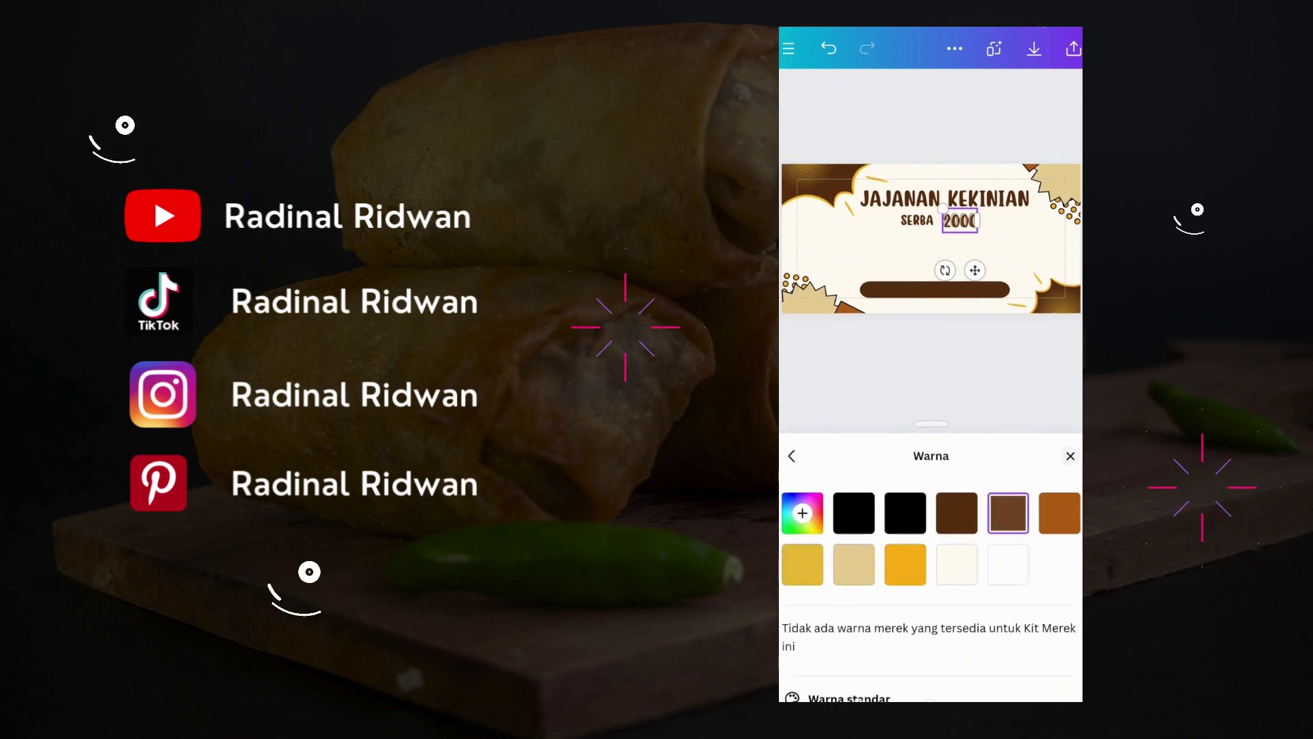
pyautogui.click(1059, 513)
pyautogui.click(1071, 455)
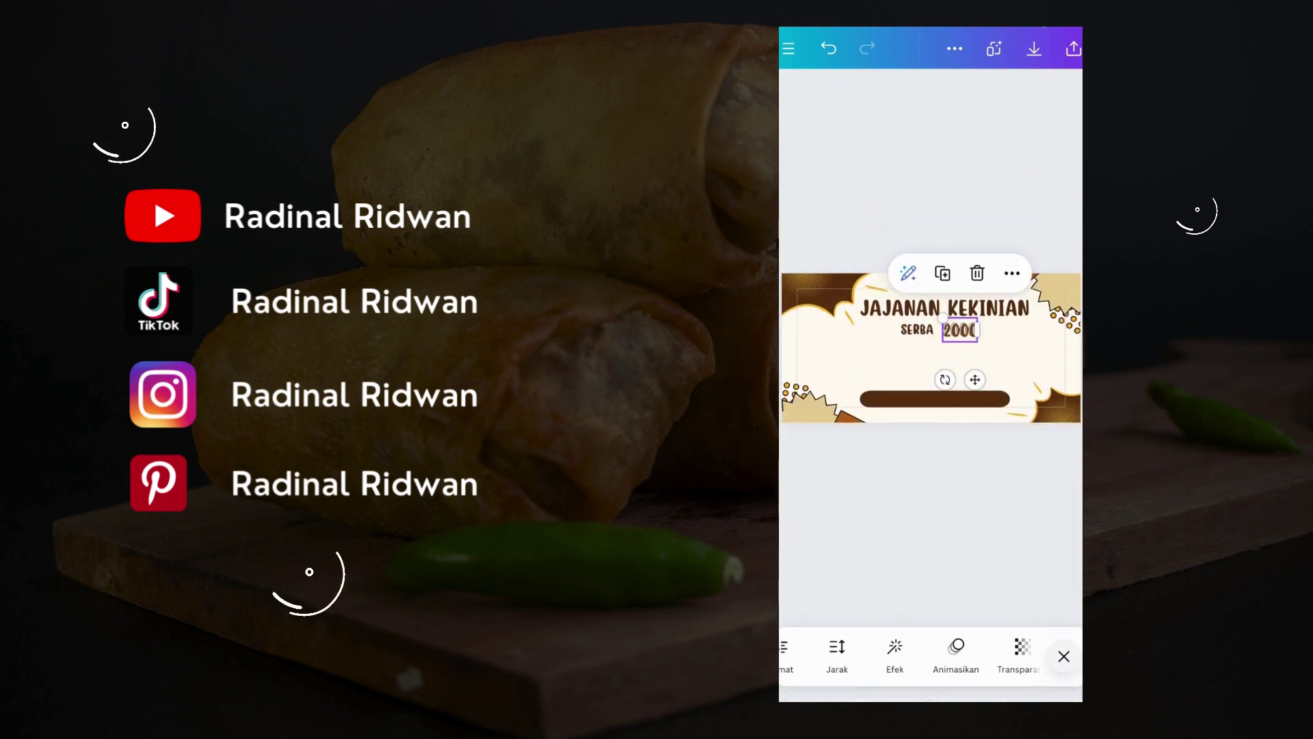
pyautogui.click(895, 653)
pyautogui.click(930, 578)
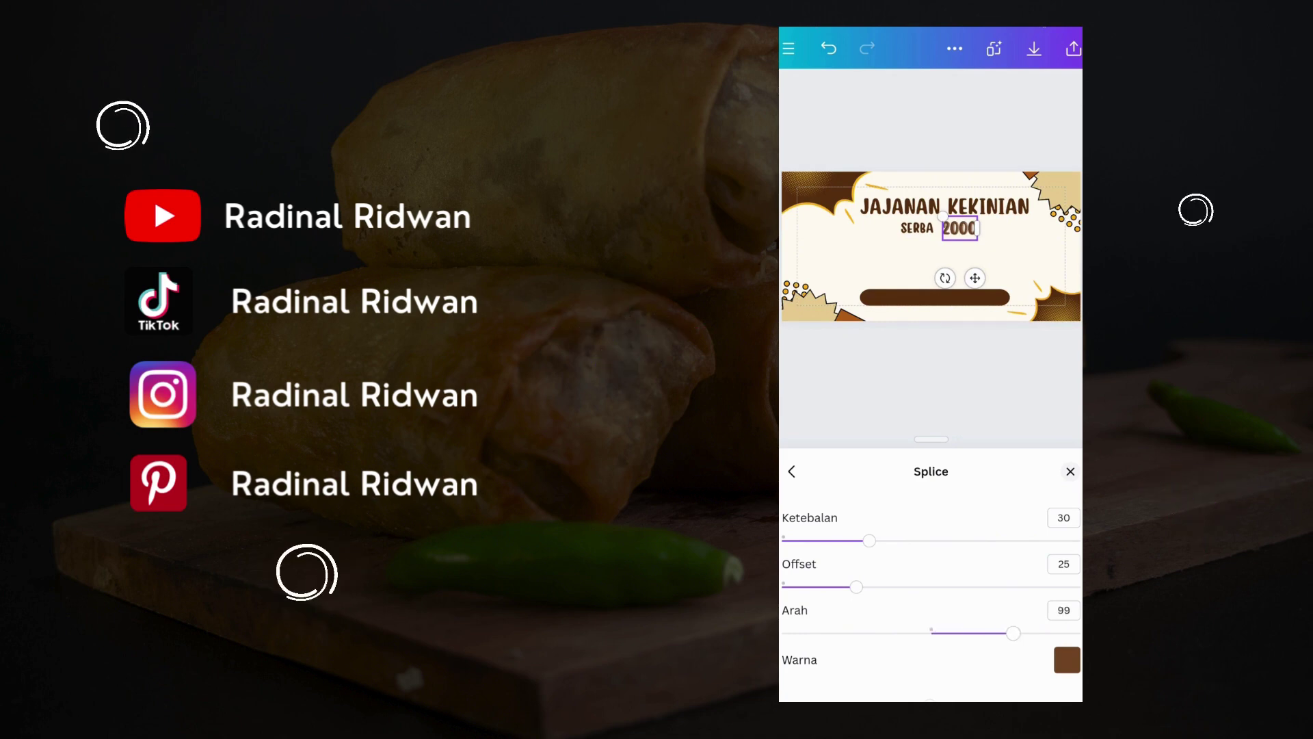
pyautogui.moveTo(908, 632); pyautogui.dragTo(910, 633)
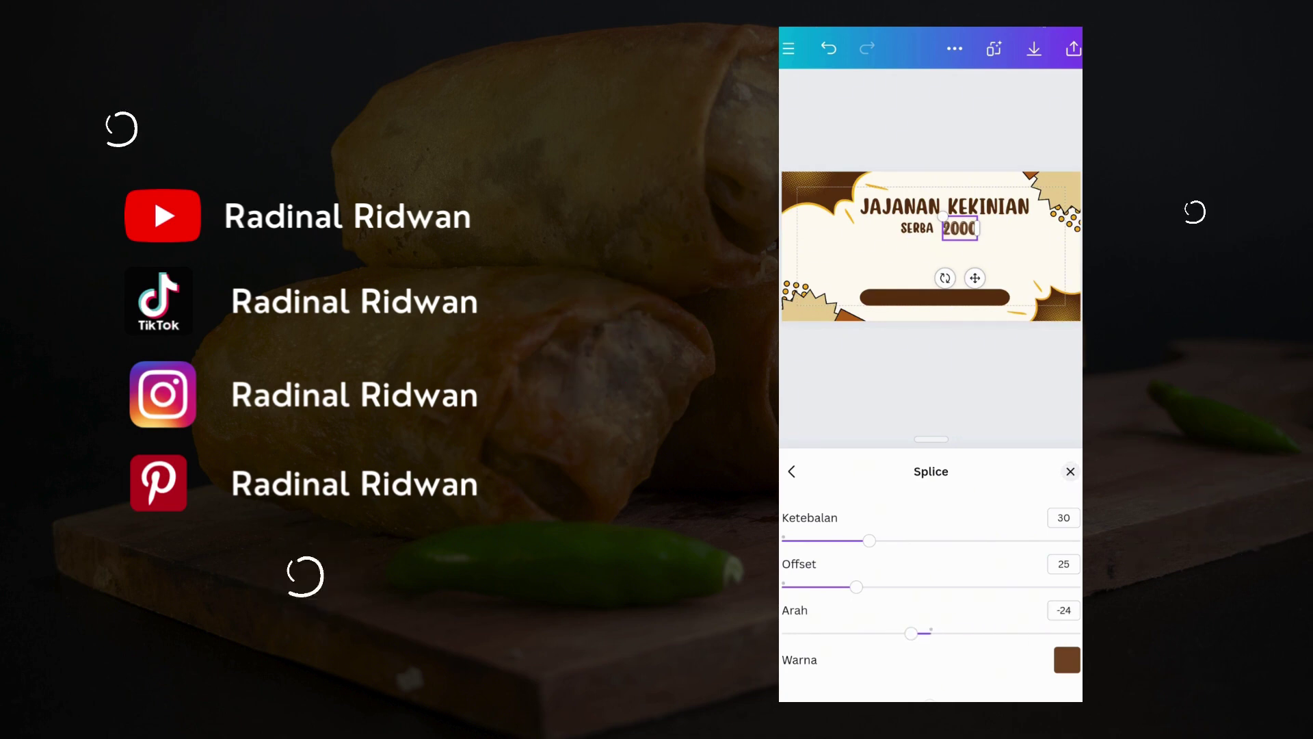
pyautogui.click(1070, 471)
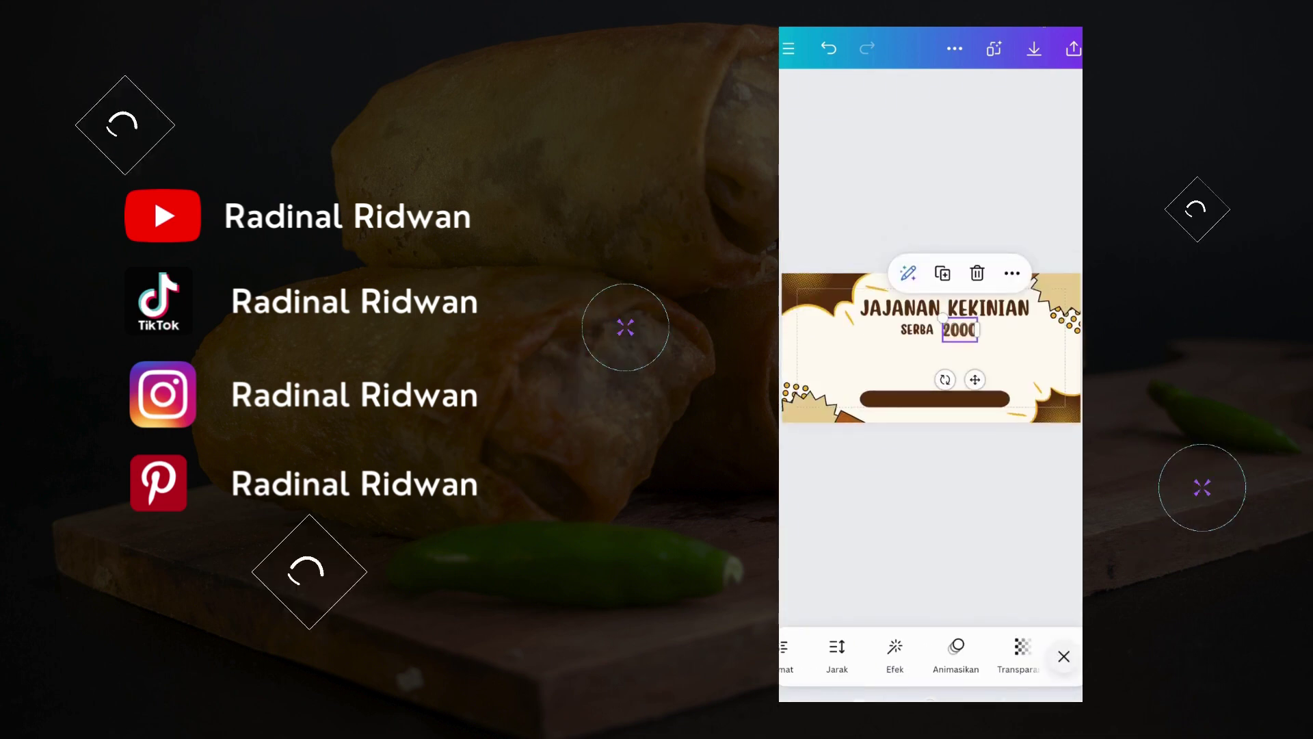
# Apply the custom solid colour #8C6950 to the 2000 text, then recheck its colour.
pyautogui.click(944, 650)
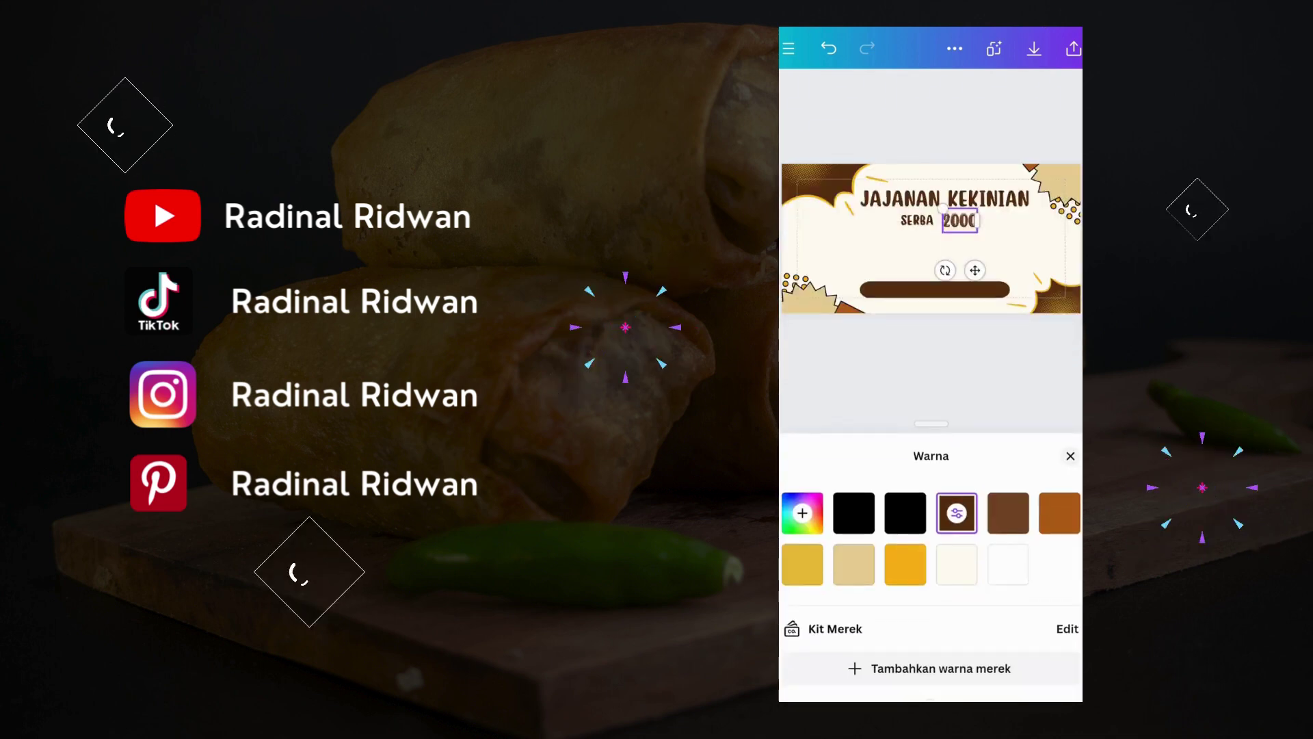
pyautogui.click(956, 513)
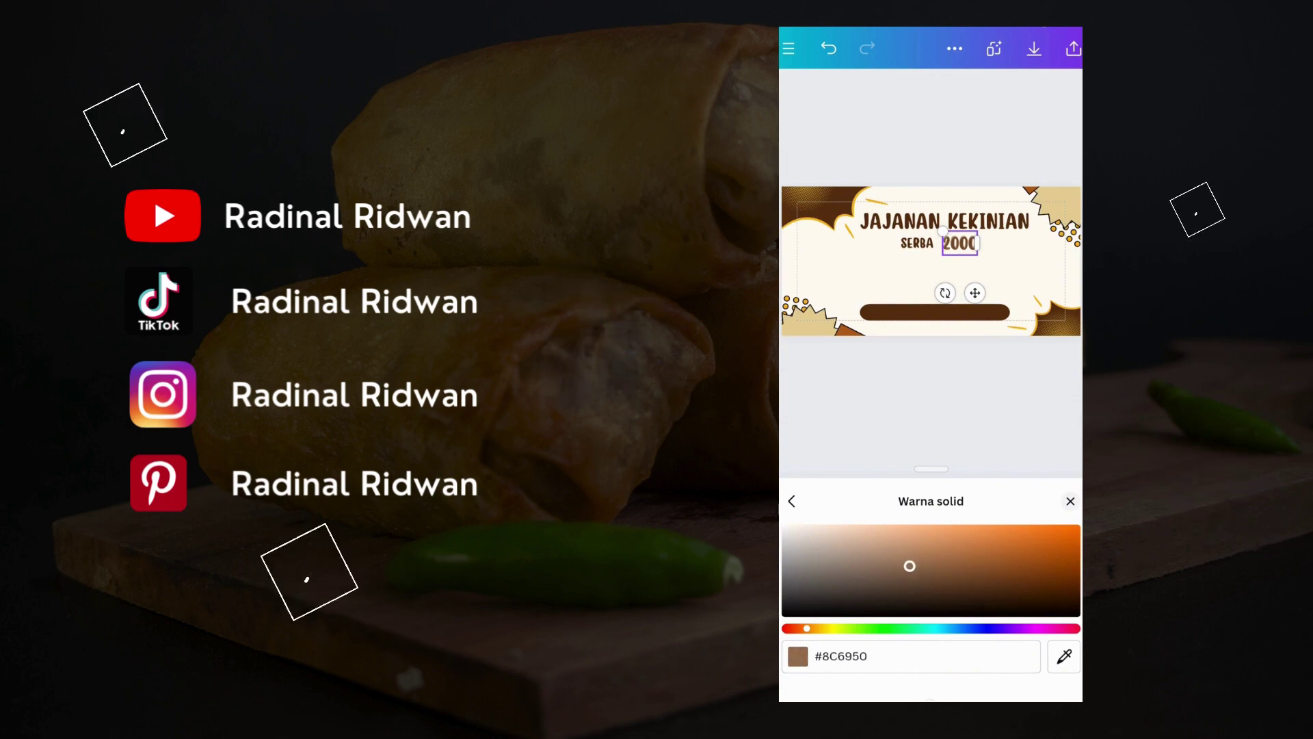
pyautogui.click(930, 404)
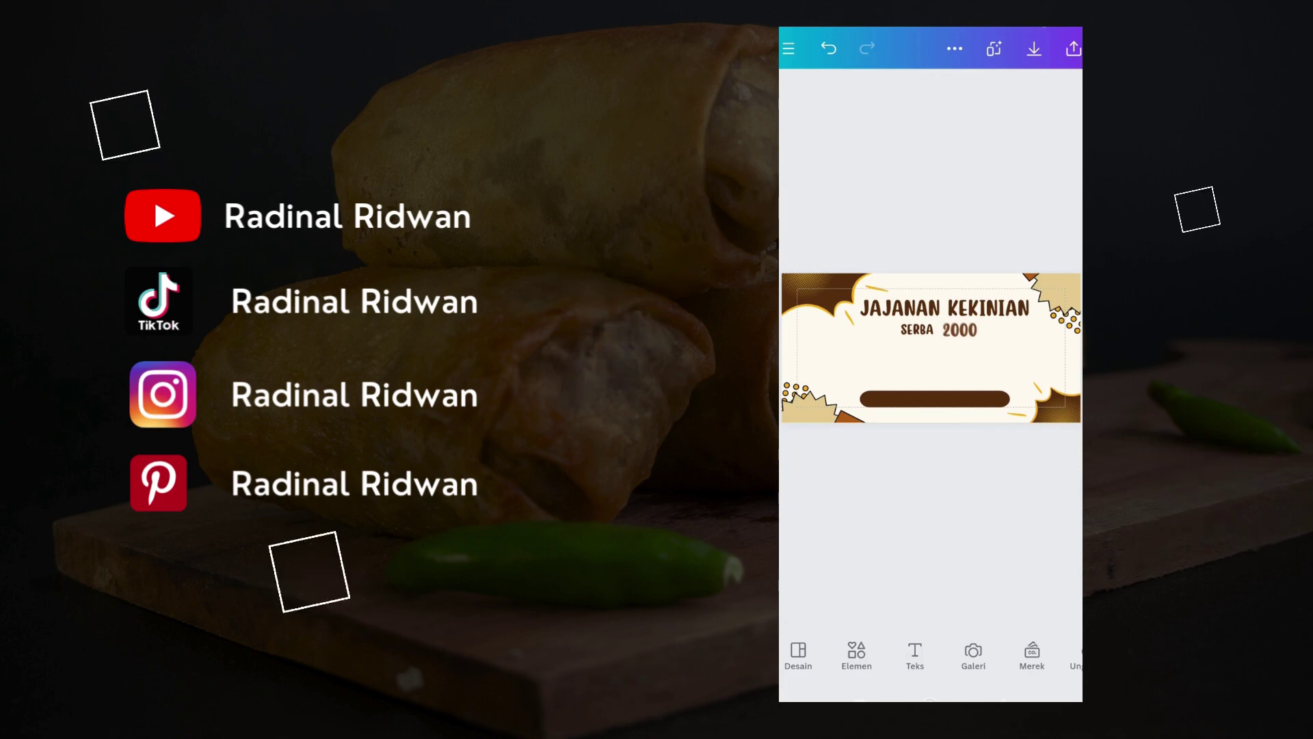
pyautogui.click(960, 330)
pyautogui.moveTo(991, 654); pyautogui.dragTo(855, 654)
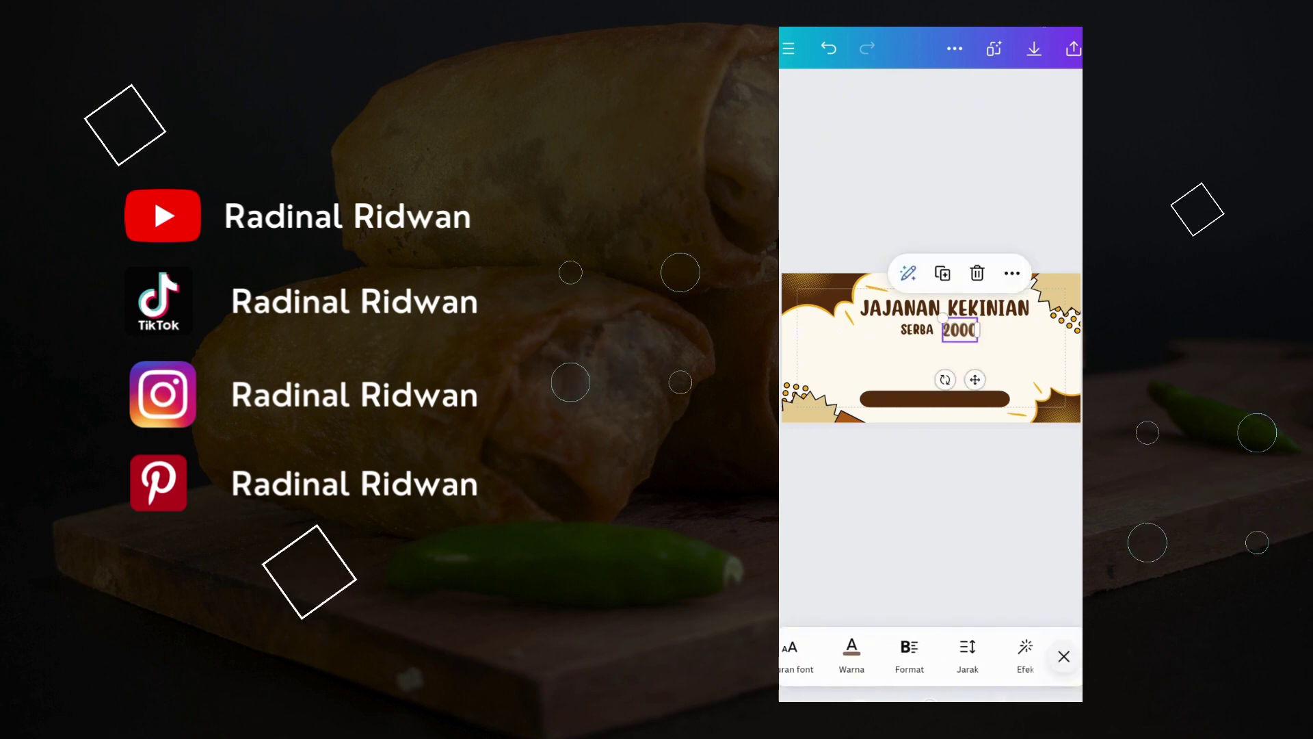
pyautogui.click(851, 657)
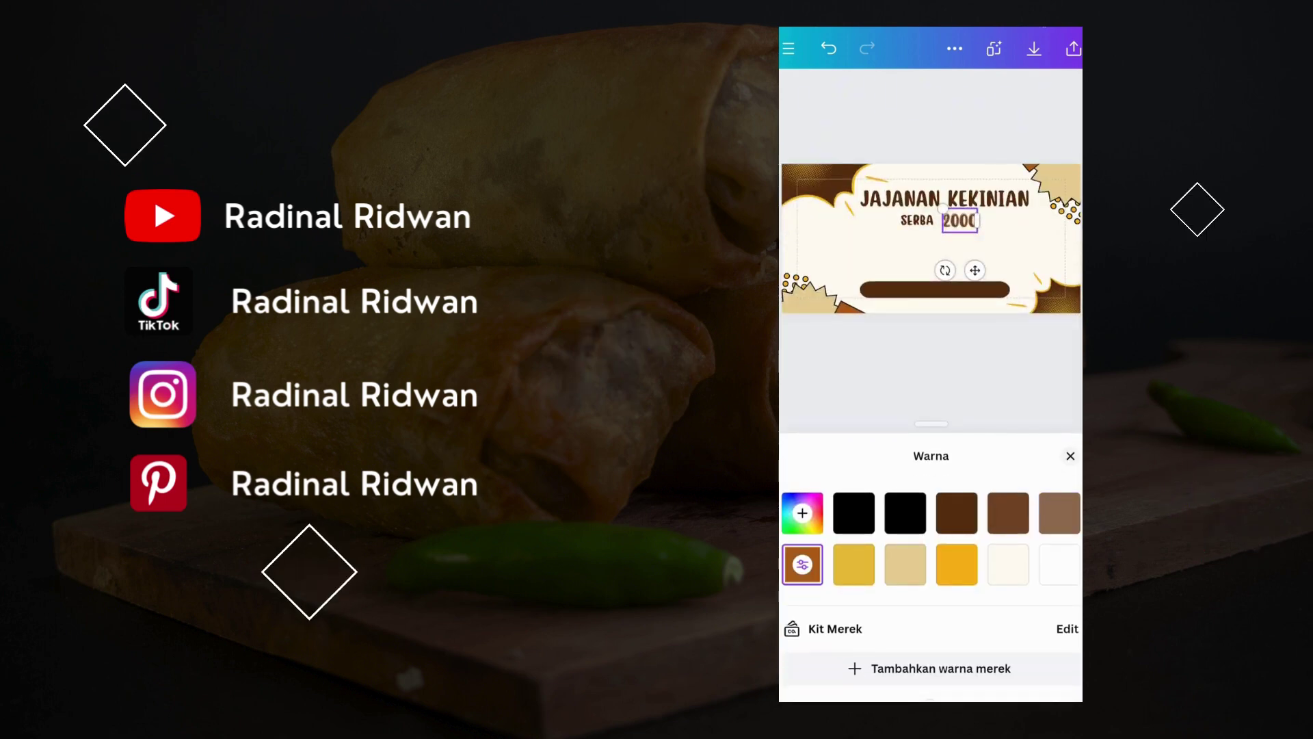
pyautogui.click(931, 369)
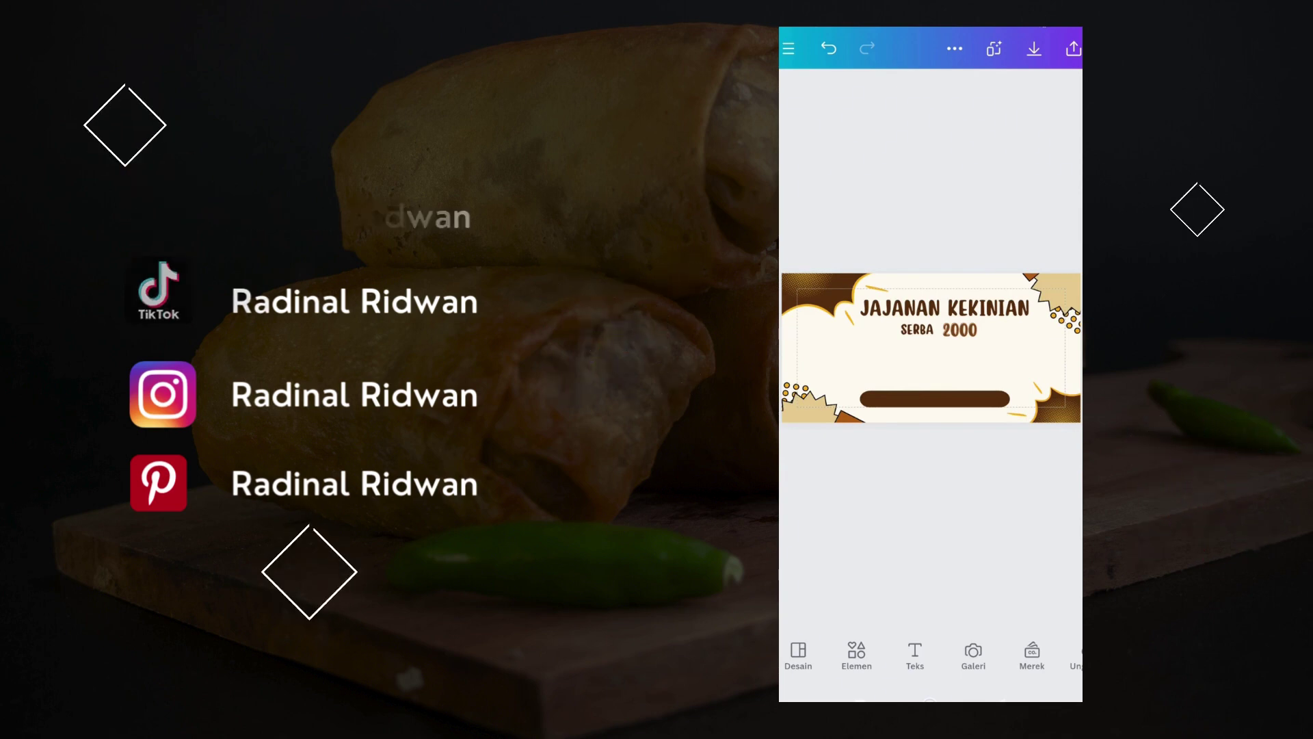
# Duplicate SERBA, move the copy to the banner's left side, and shift the bottom-left graphic.
pyautogui.click(917, 329)
pyautogui.click(900, 276)
pyautogui.moveTo(923, 339); pyautogui.dragTo(844, 351)
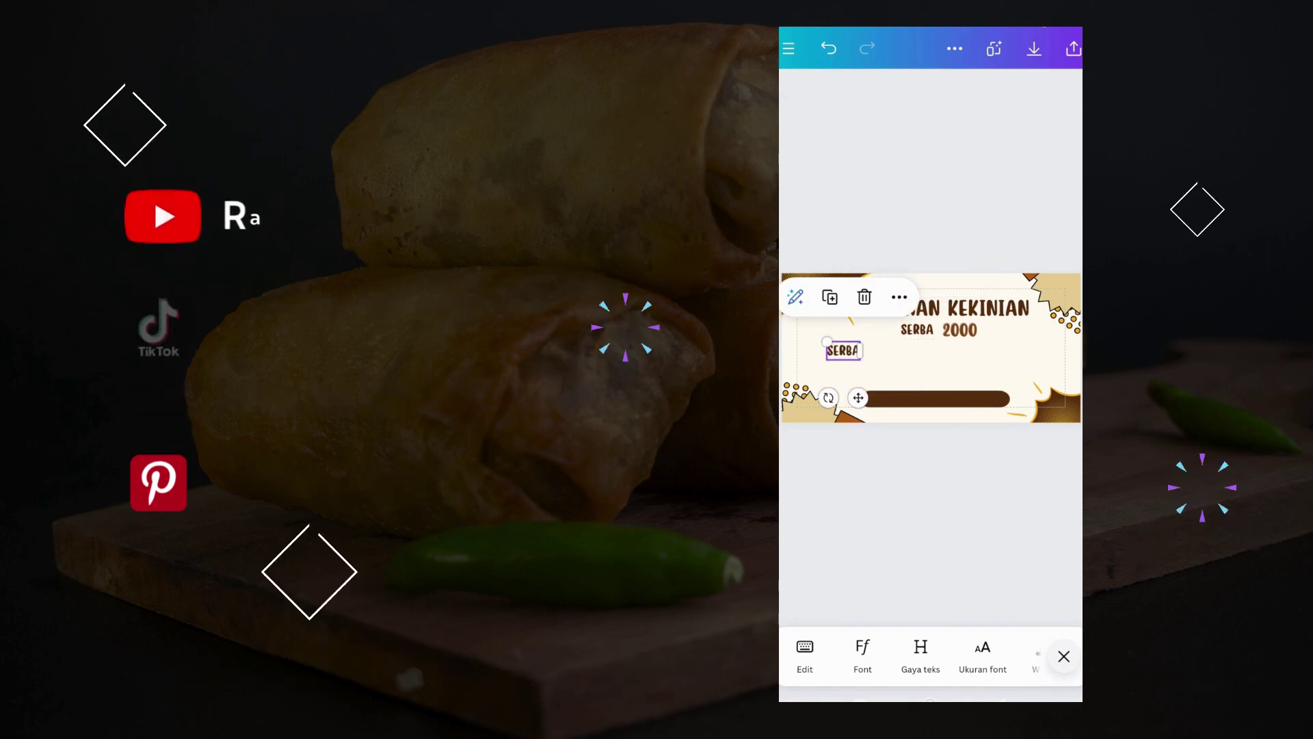
pyautogui.click(817, 404)
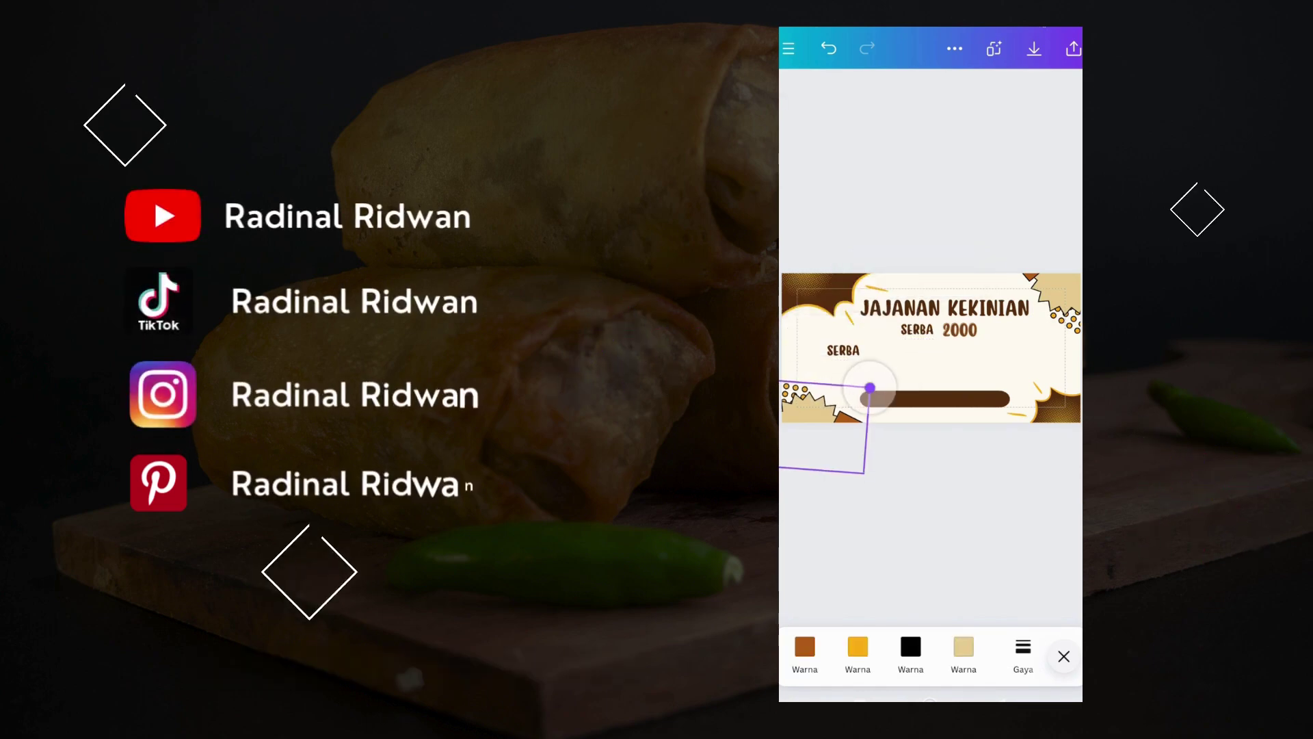
pyautogui.moveTo(828, 427); pyautogui.dragTo(1039, 274)
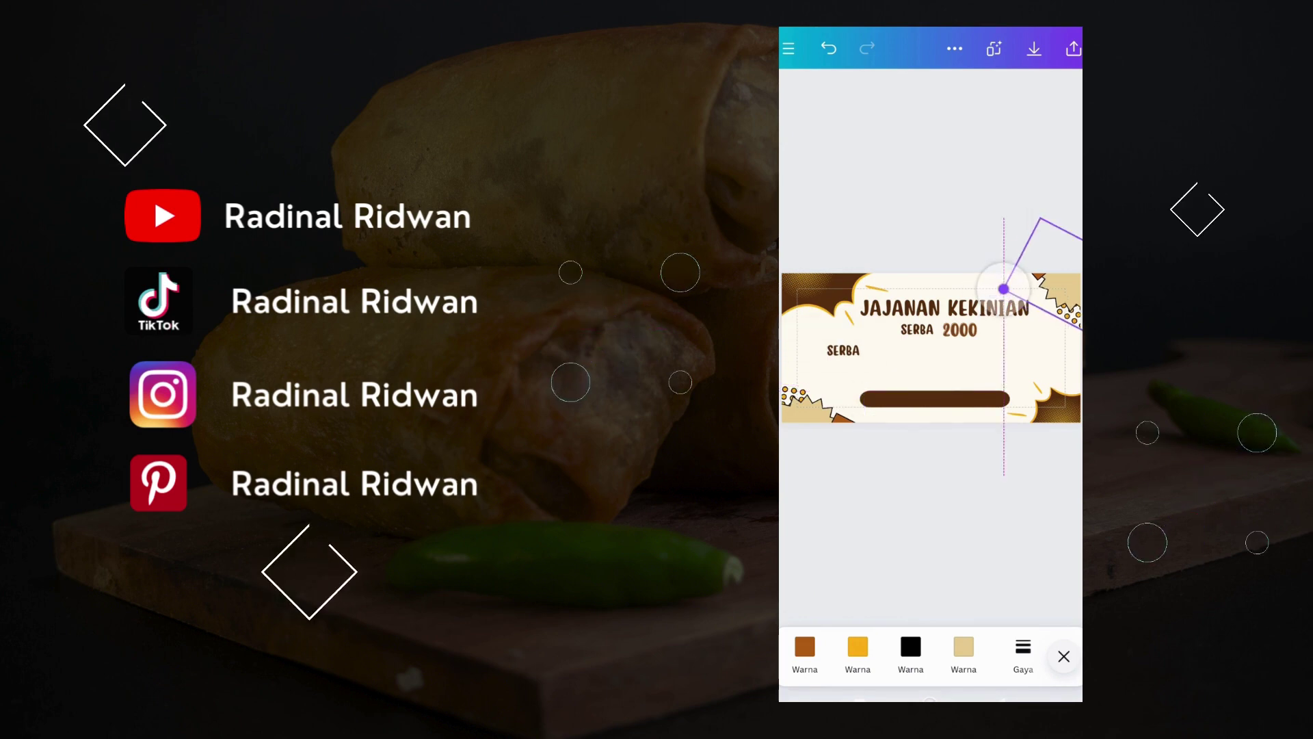
pyautogui.click(843, 350)
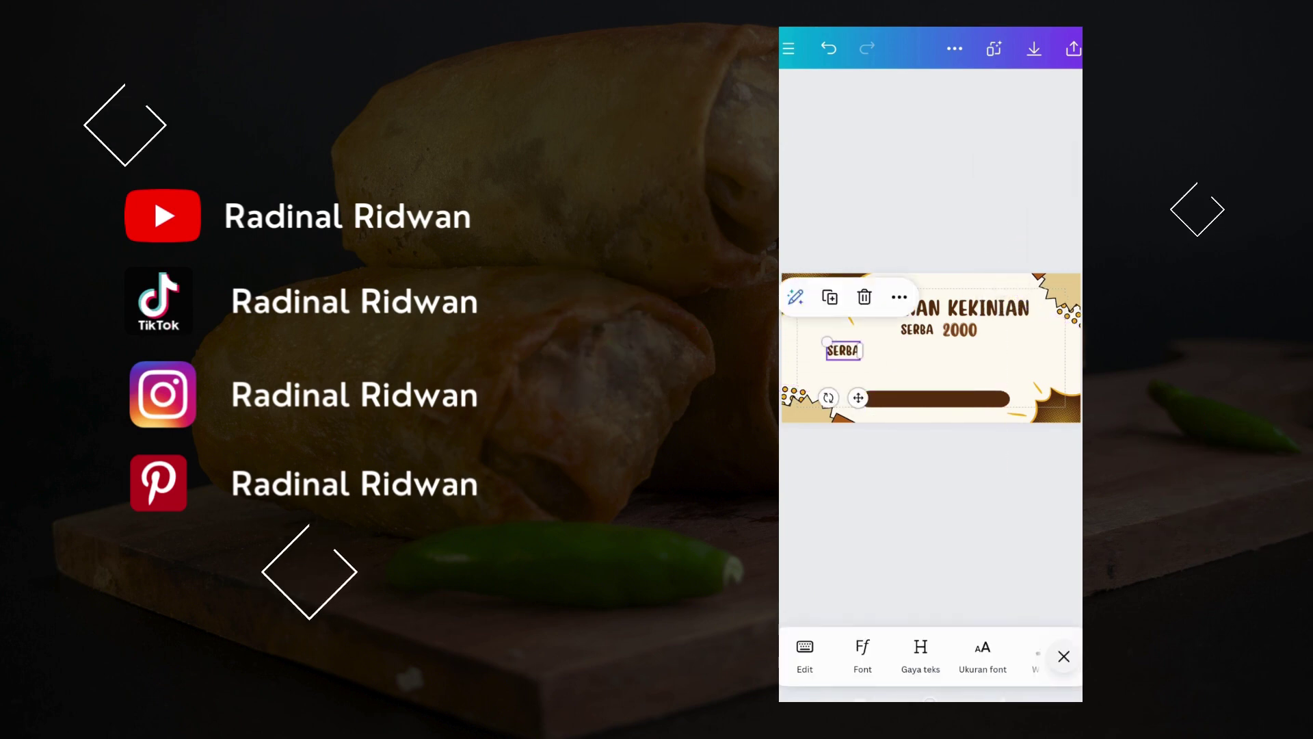
# Raise the SERBA copy's font size to 219.
pyautogui.hscroll(3, 930, 657)
pyautogui.hscroll(3, 930, 657)
pyautogui.hscroll(3, 930, 657)
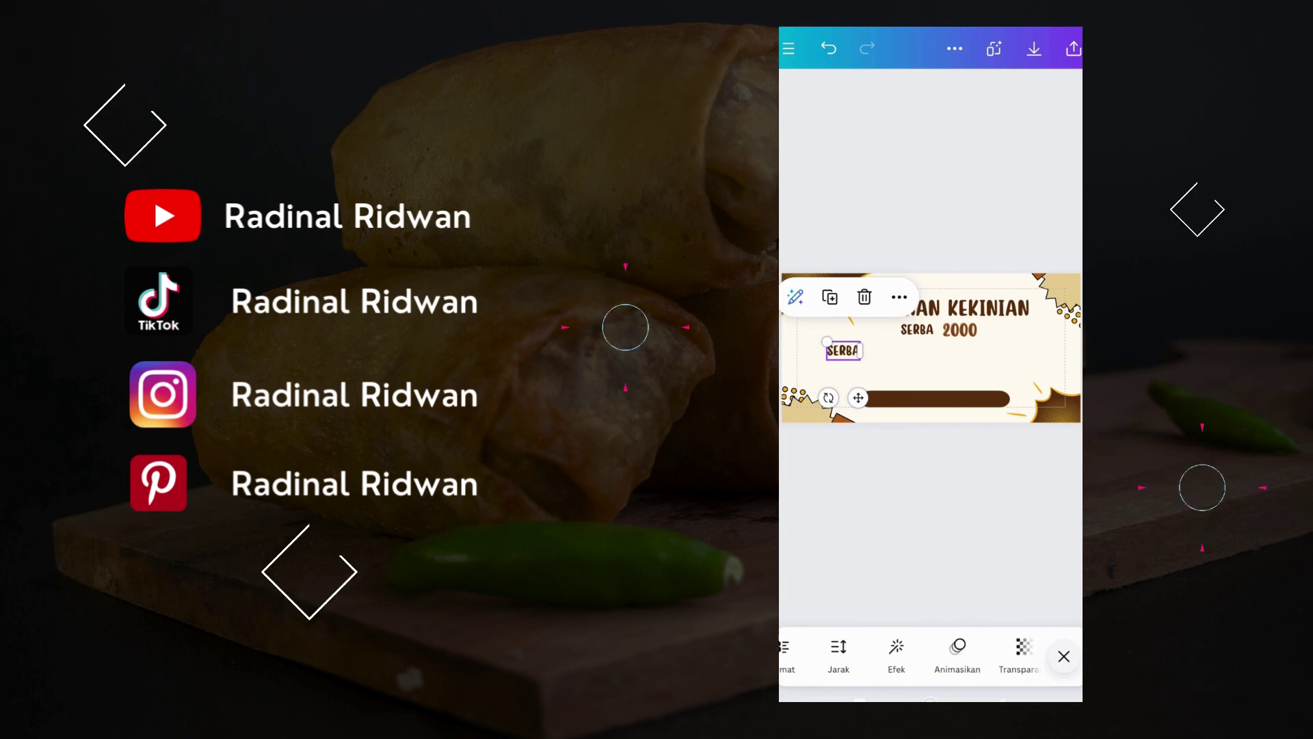
pyautogui.hscroll(-10, 930, 656)
pyautogui.click(982, 657)
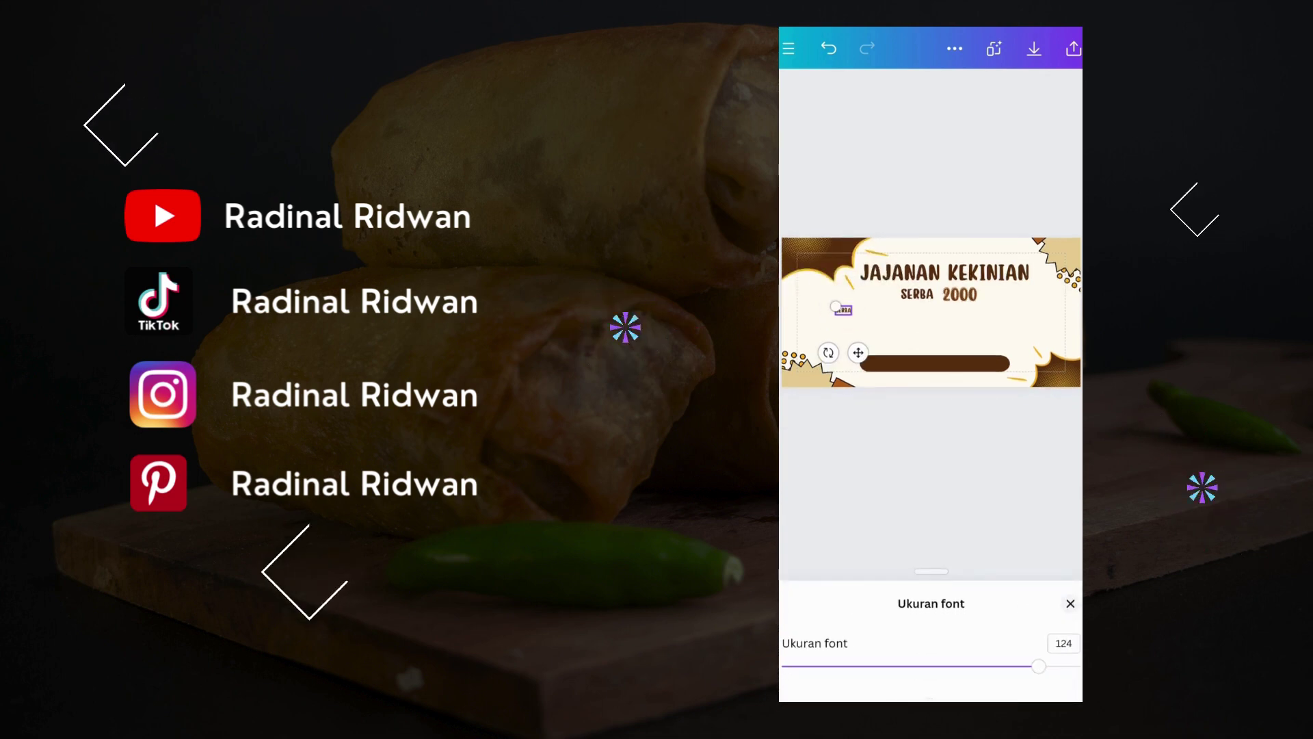
pyautogui.moveTo(1055, 666); pyautogui.dragTo(1063, 666)
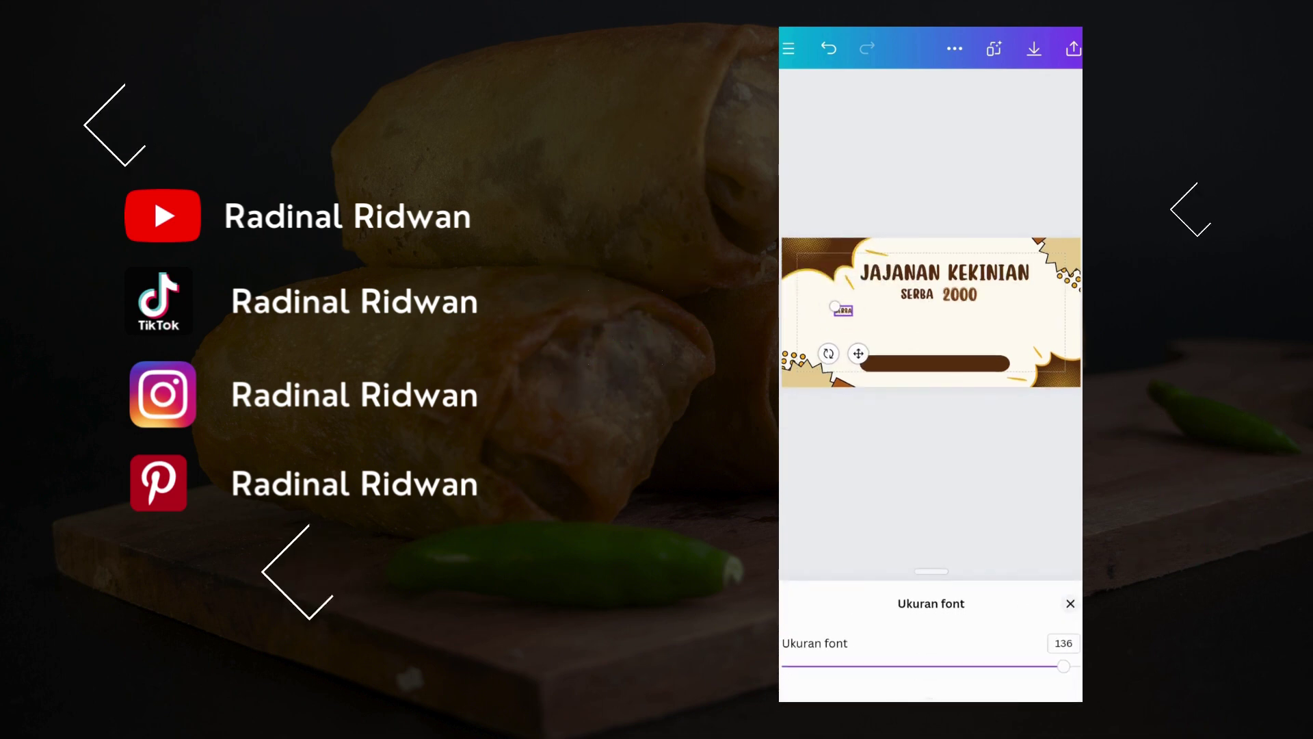
pyautogui.moveTo(835, 305); pyautogui.dragTo(830, 303)
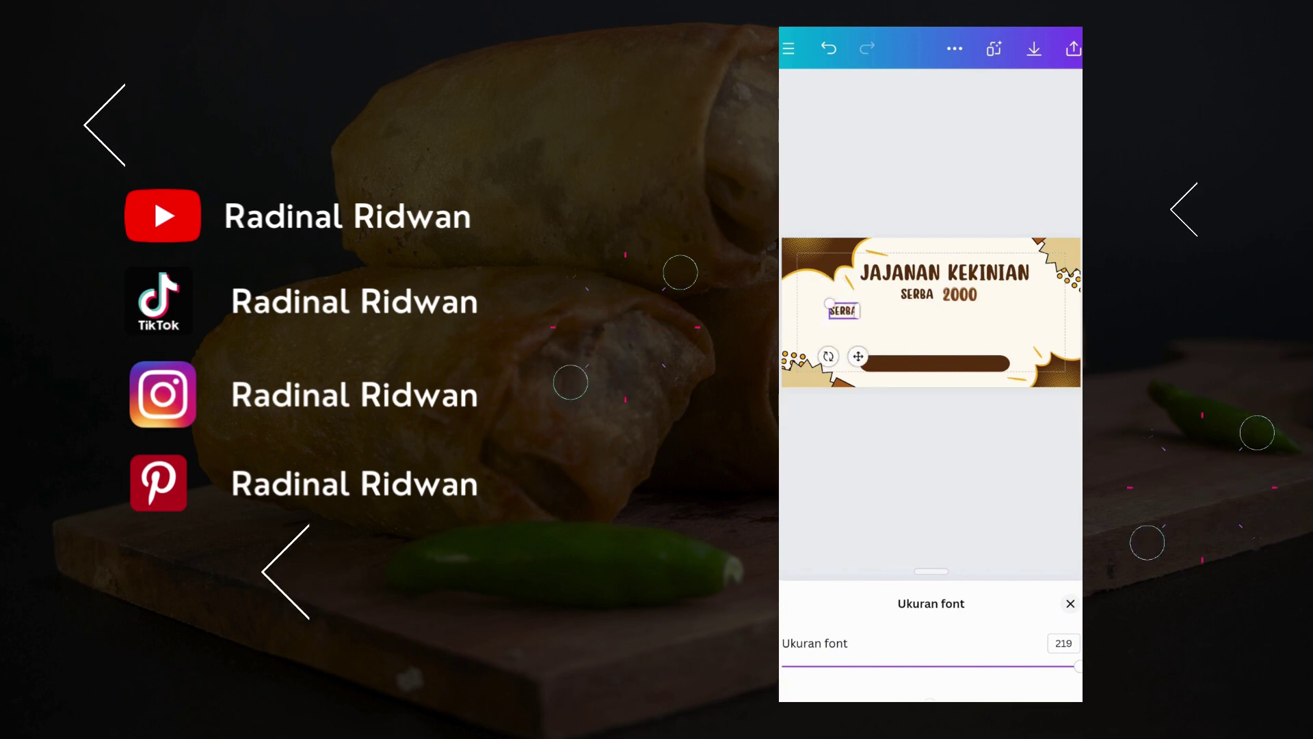
pyautogui.click(1070, 603)
# Replace the copy's text with four lines: Sos bakar, Bakso bakar, Kornet bakar, Udang bakar.
pyautogui.doubleClick(841, 342)
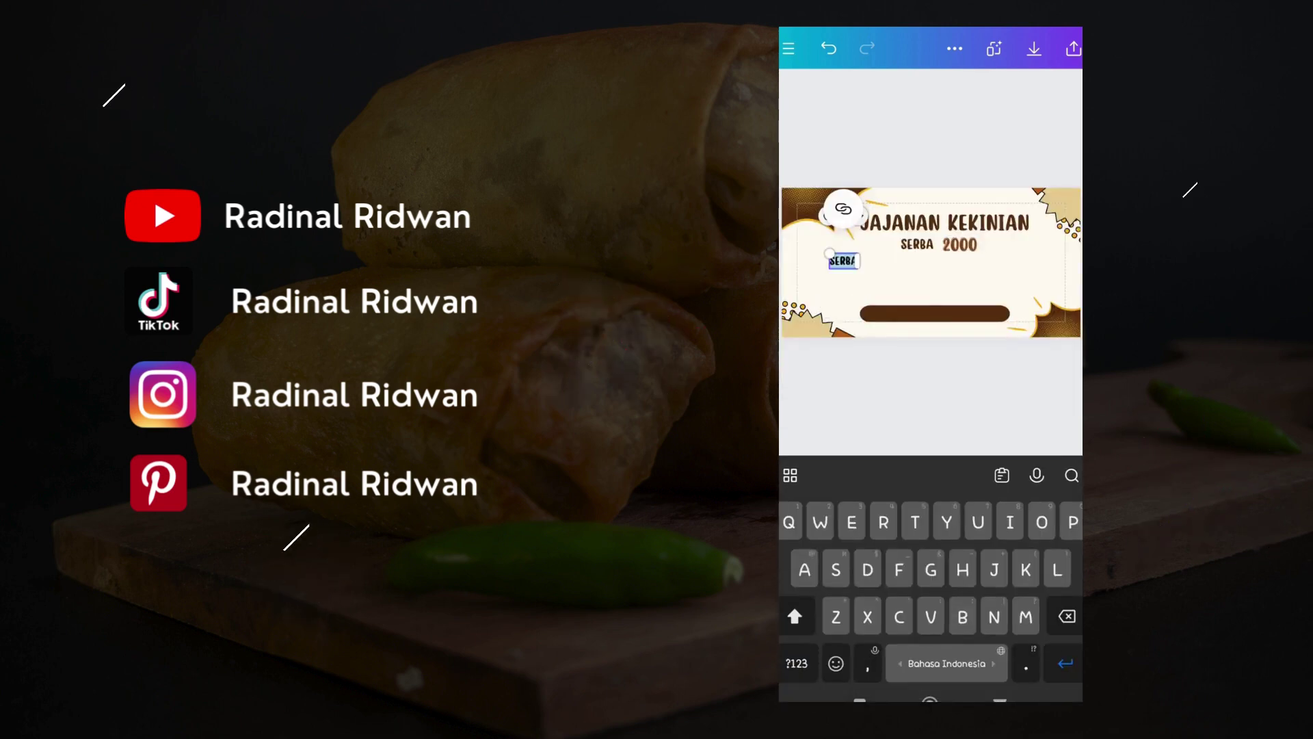
pyautogui.write('Sos bakar')
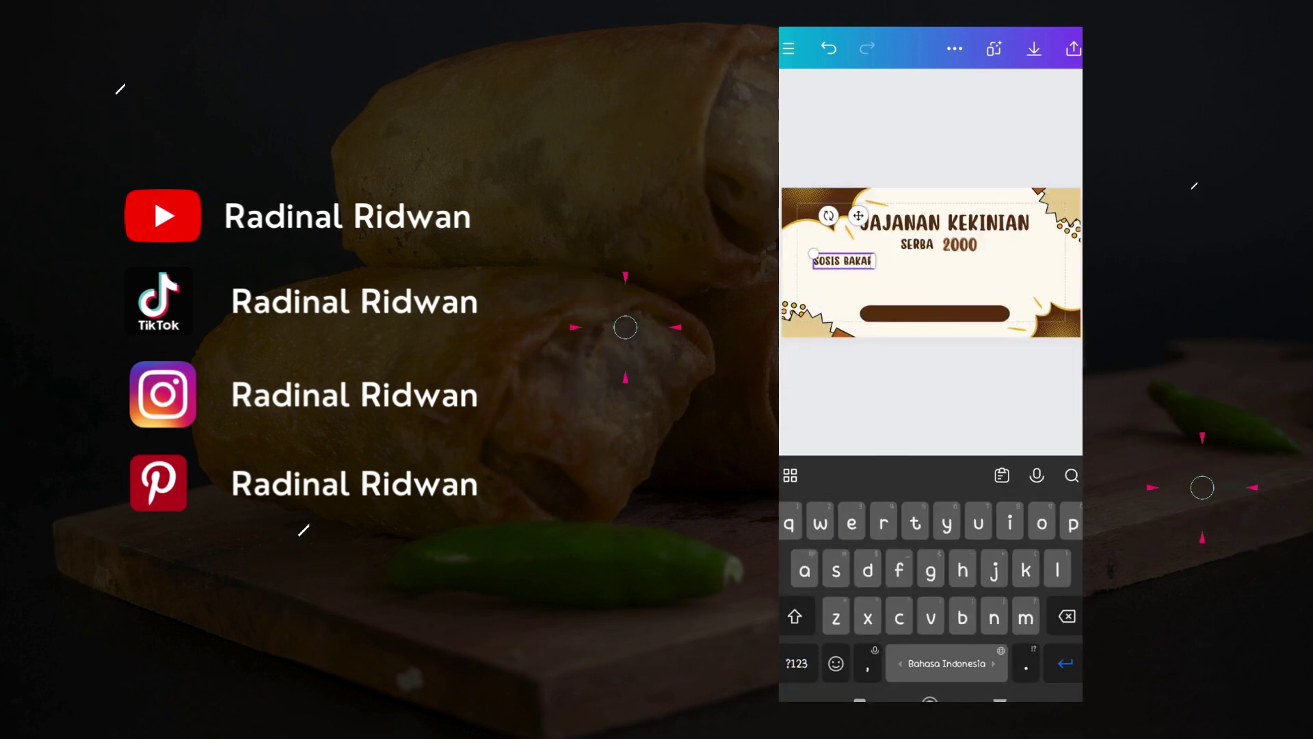
pyautogui.press('Return')
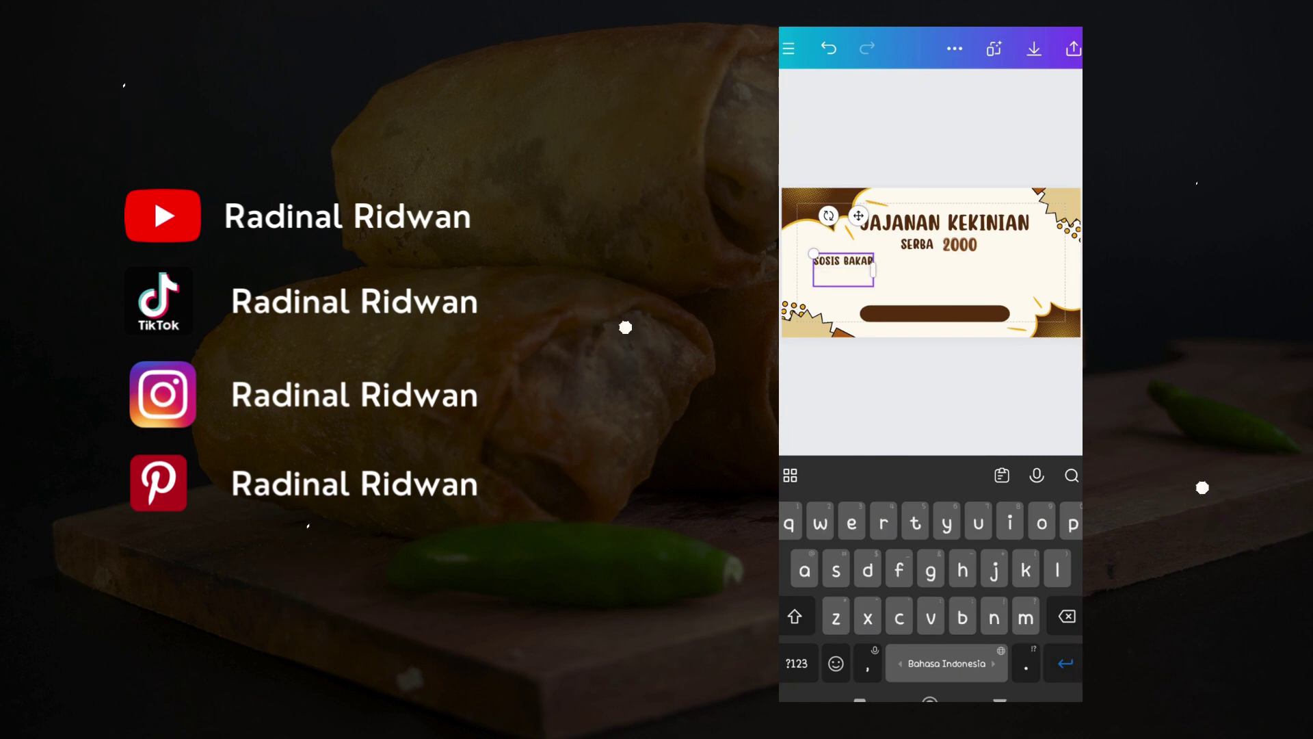
pyautogui.write('Bakso ba')
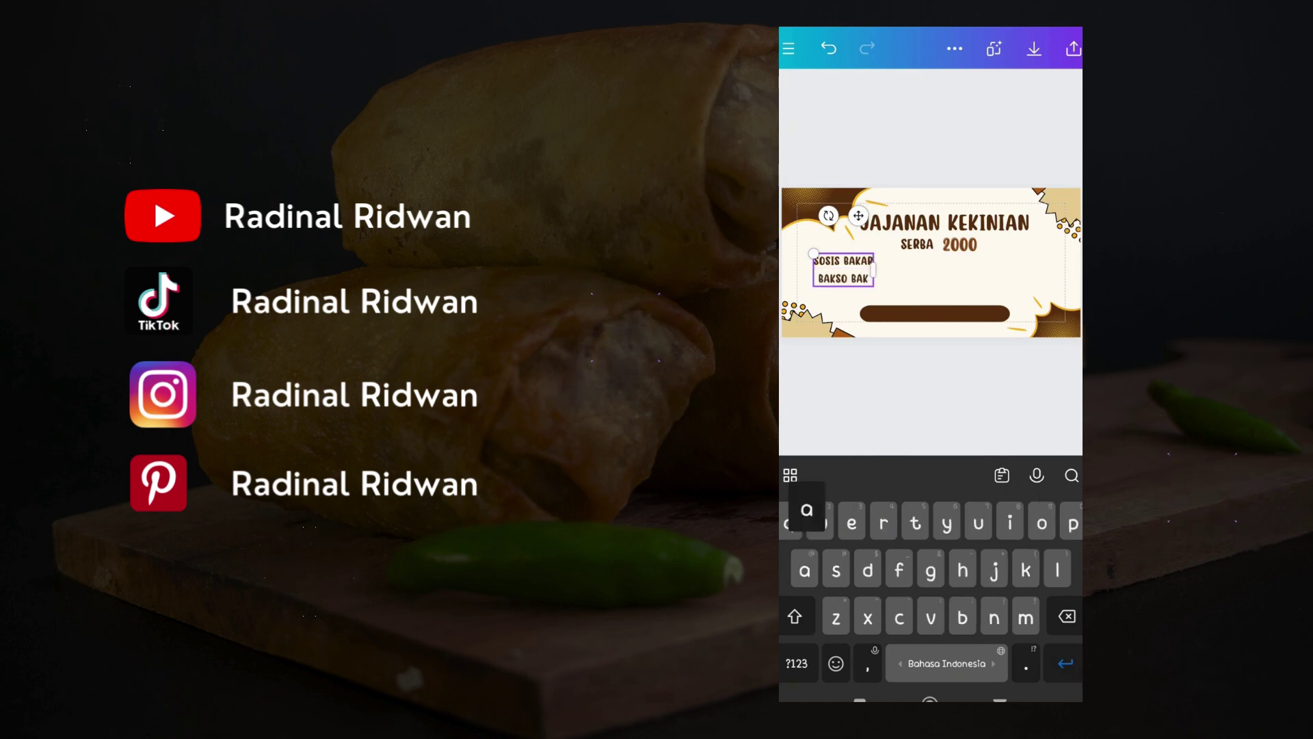
pyautogui.write('kar')
pyautogui.press('Return')
pyautogui.write('Korn')
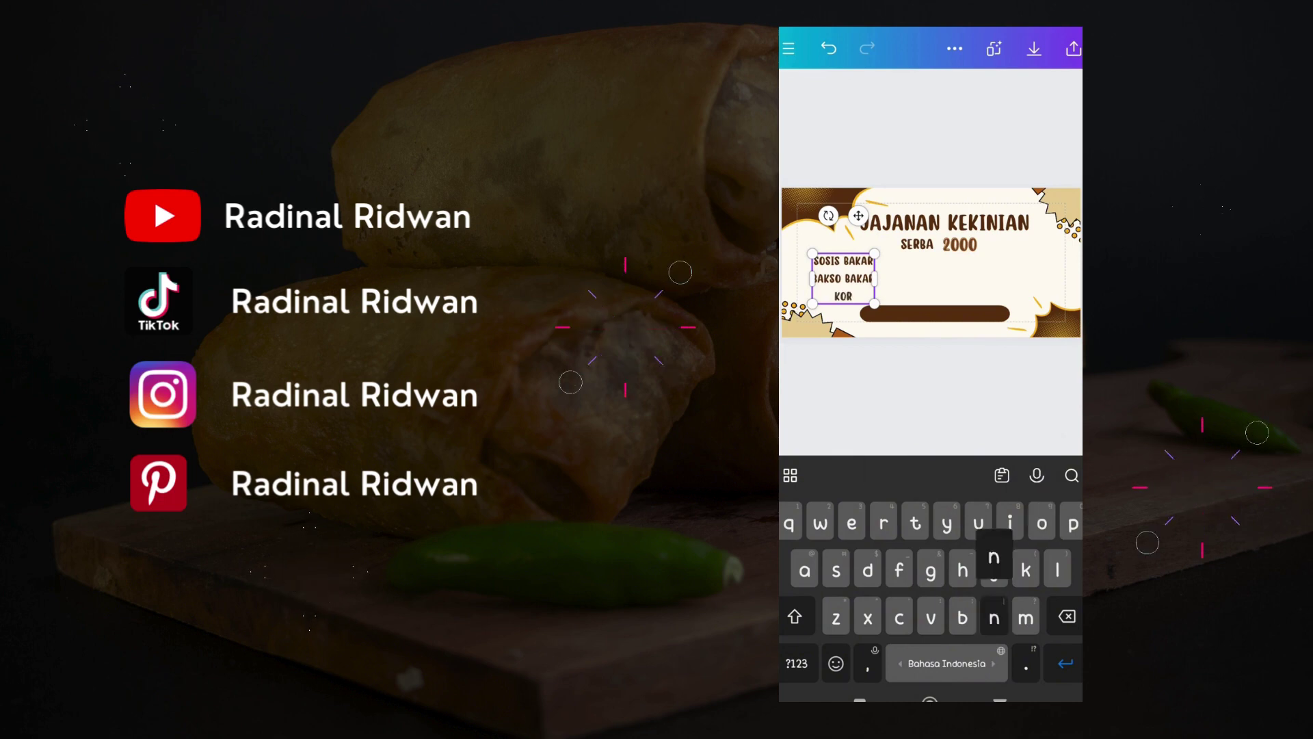
pyautogui.write('et bakar')
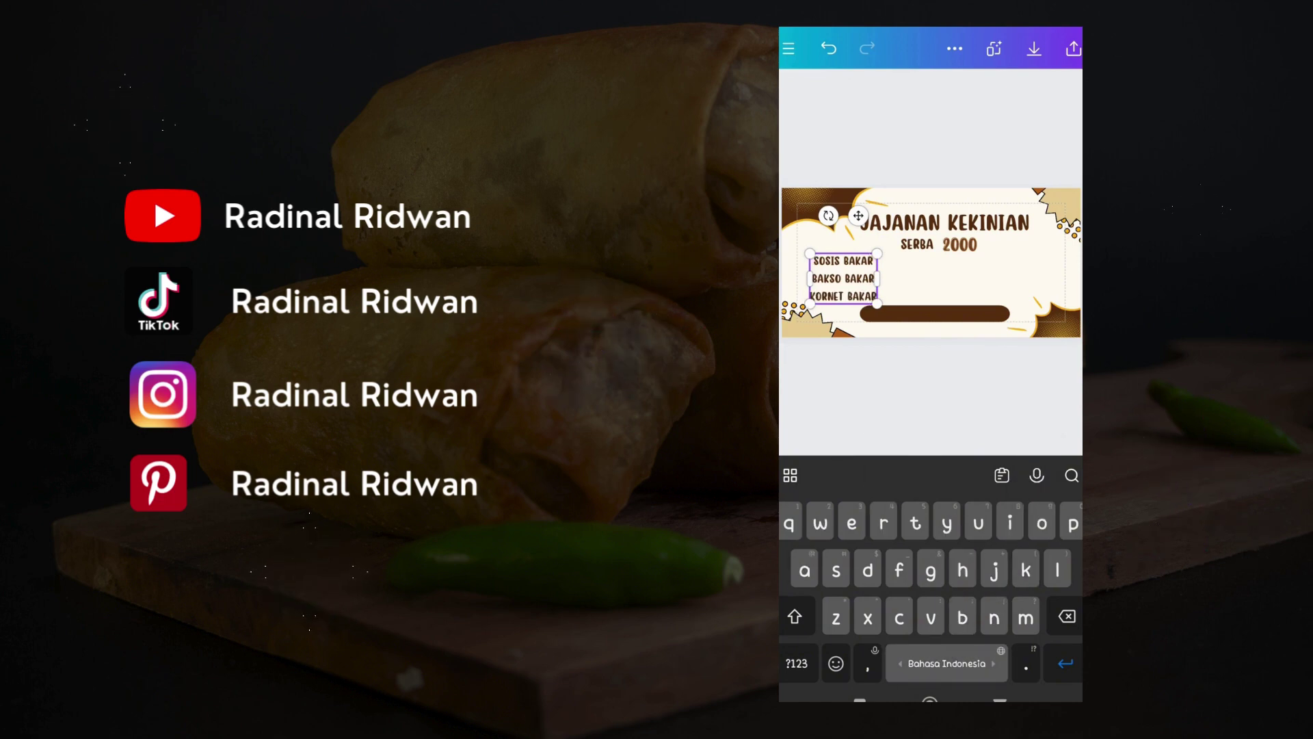
pyautogui.press('Return')
pyautogui.write('Udang bakar')
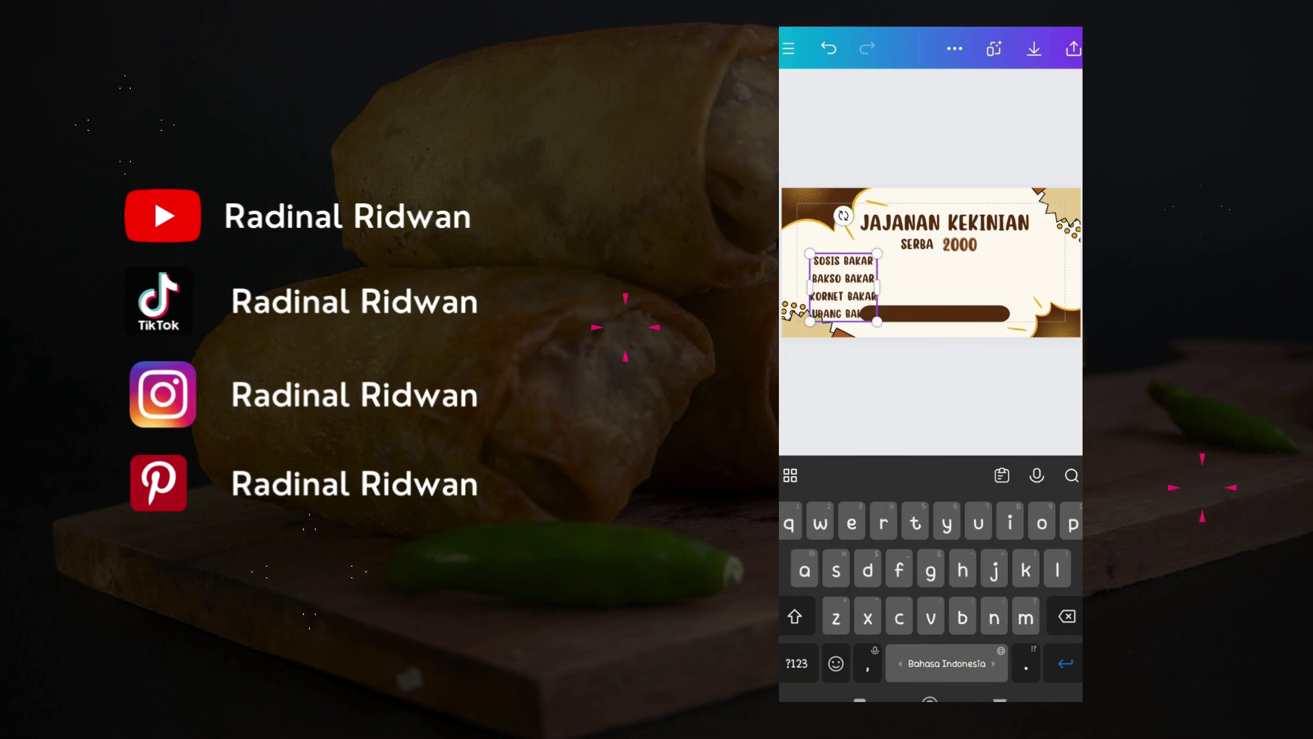
pyautogui.press('Escape')
pyautogui.click(844, 369)
# Left-align the menu, make it a bulleted list, and resize its text box.
pyautogui.moveTo(992, 673); pyautogui.dragTo(828, 674)
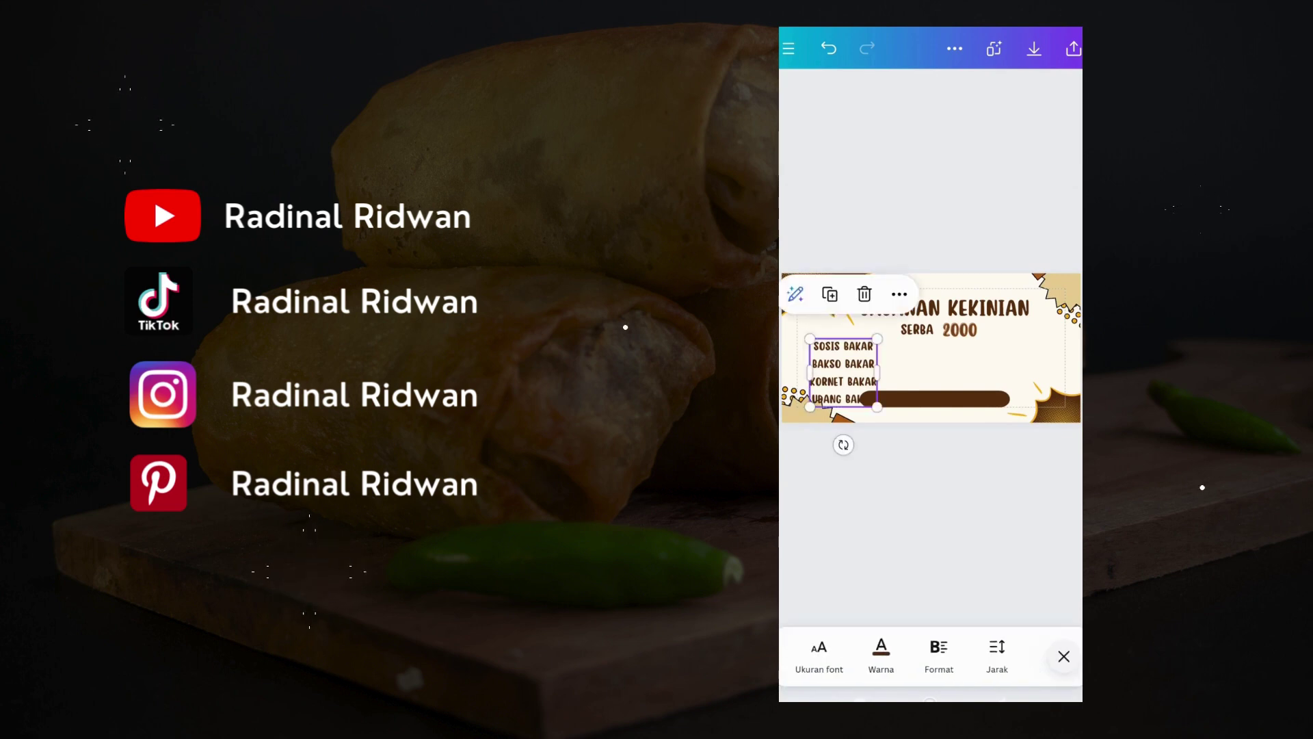
pyautogui.click(919, 674)
pyautogui.click(820, 613)
pyautogui.click(855, 657)
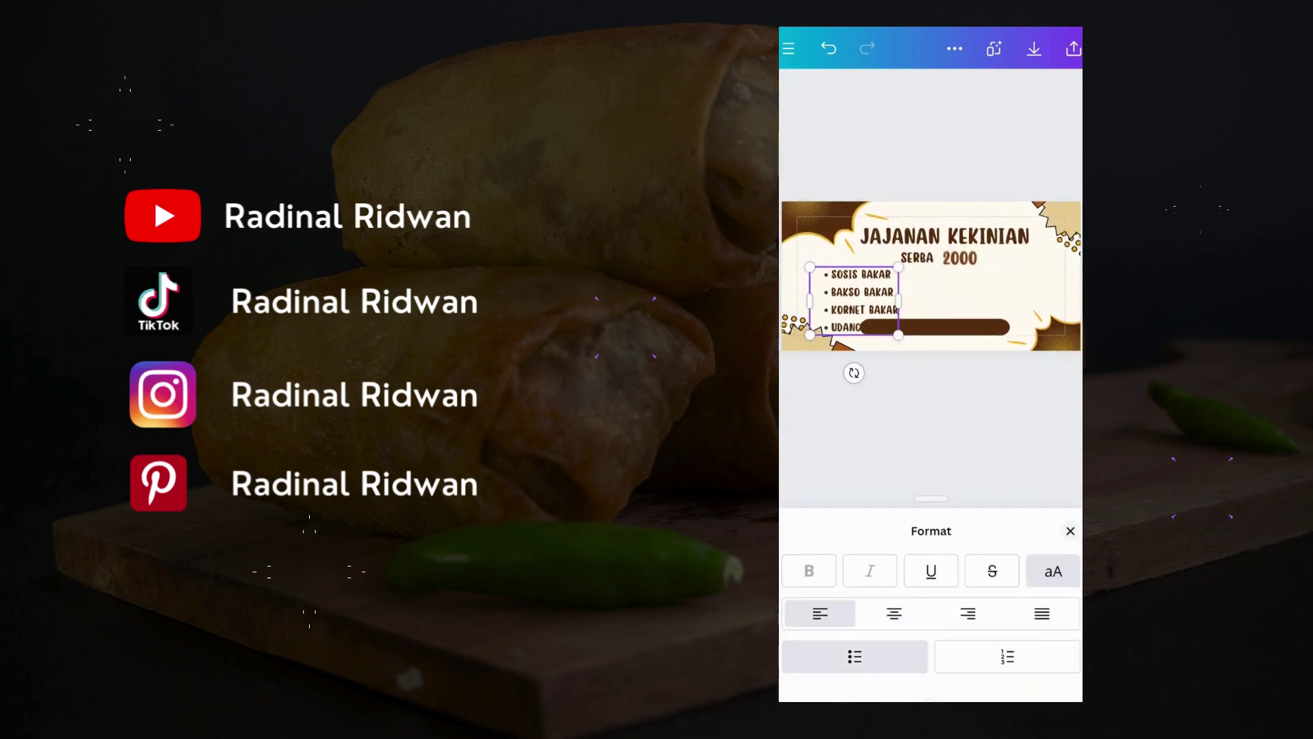
pyautogui.click(1070, 531)
pyautogui.moveTo(898, 407); pyautogui.dragTo(826, 354)
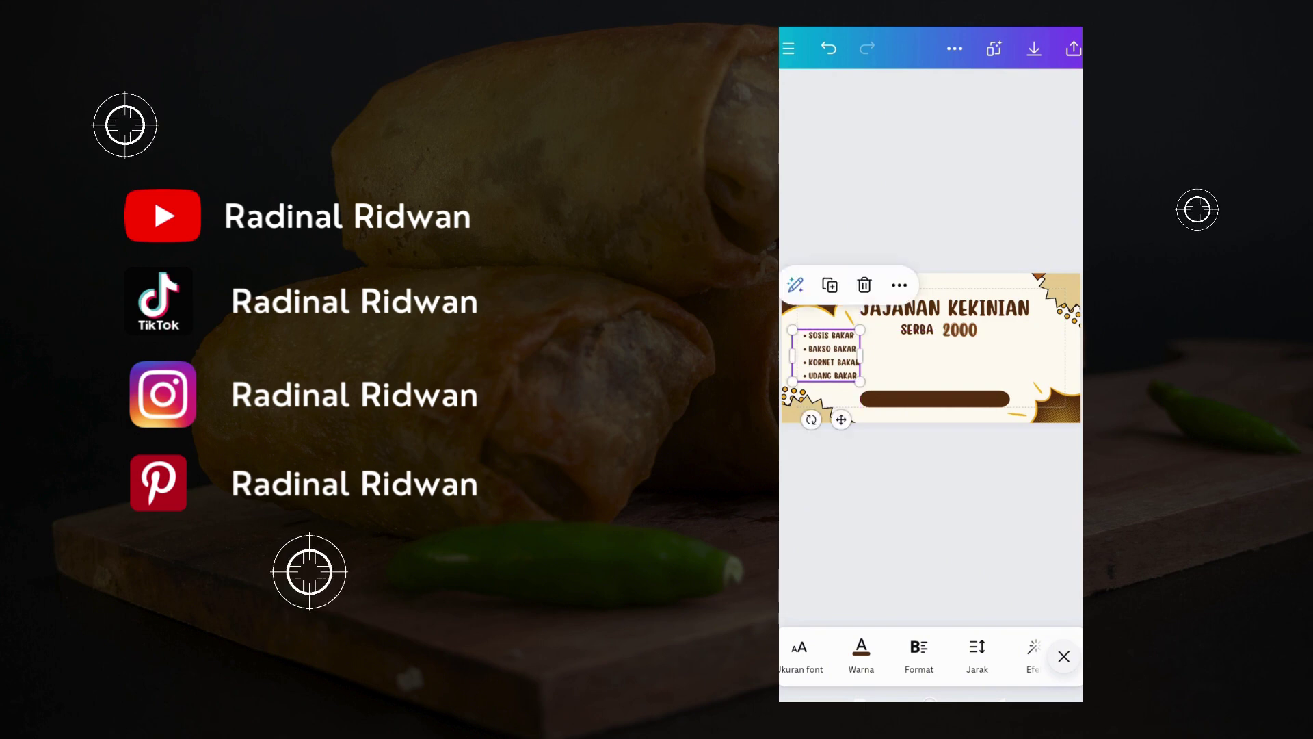
# Set the menu line spacing to 1.47 and widen the box so items don't wrap.
pyautogui.click(977, 653)
pyautogui.moveTo(919, 606); pyautogui.dragTo(928, 605)
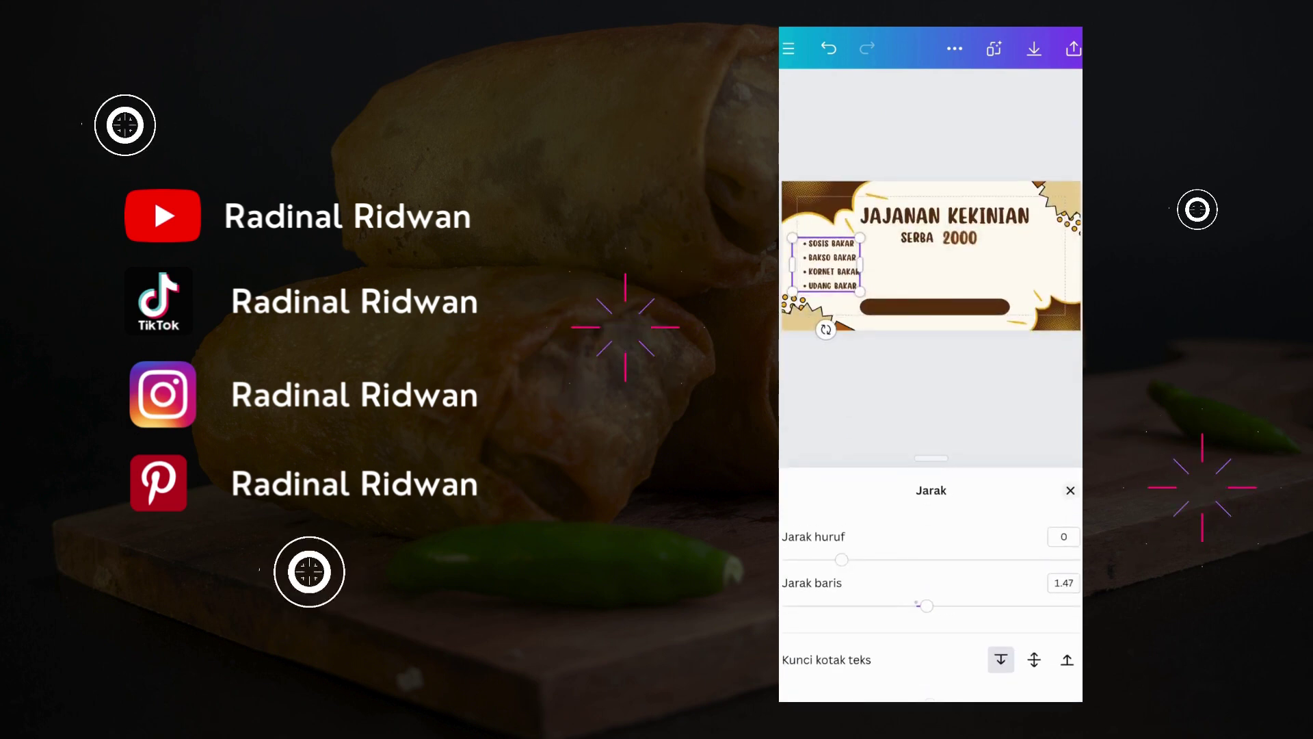
pyautogui.moveTo(860, 264); pyautogui.dragTo(871, 264)
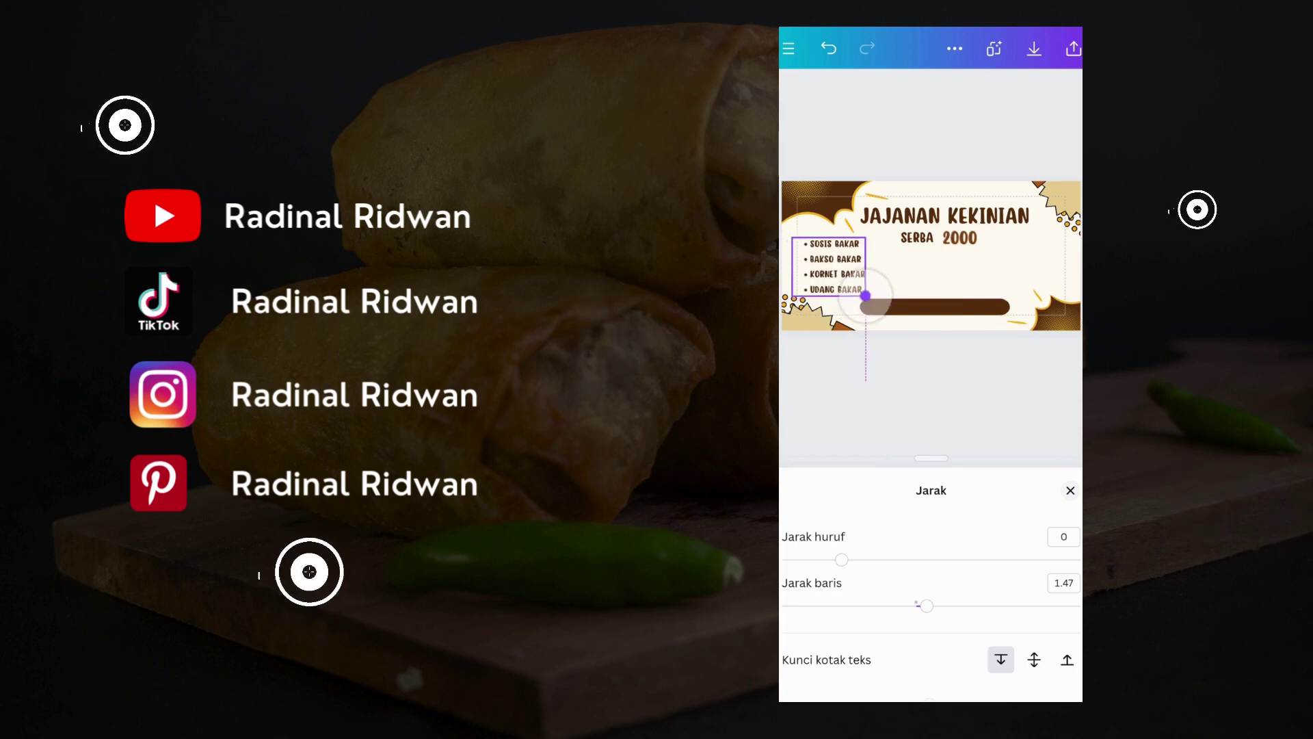
pyautogui.click(960, 307)
pyautogui.click(1070, 456)
pyautogui.click(930, 534)
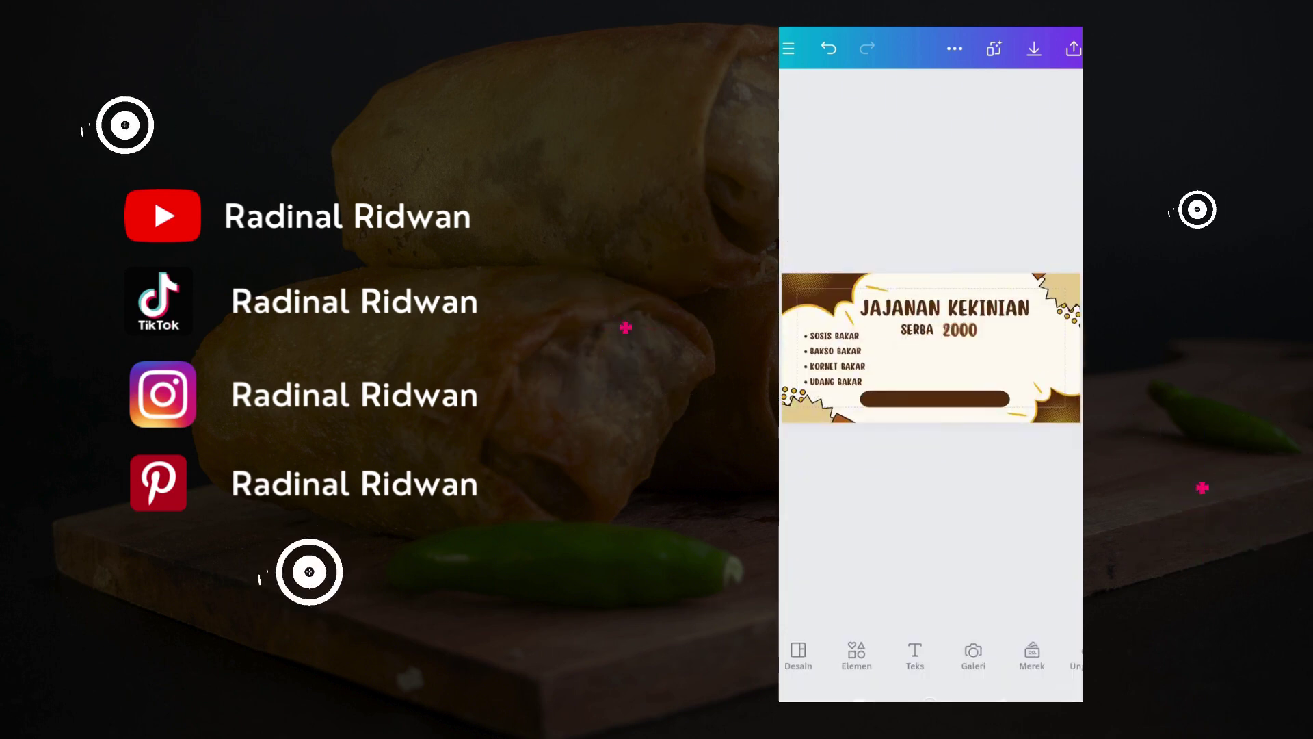
# Add the glowing sticker from recently used elements and shrink it to a small spot.
pyautogui.click(856, 656)
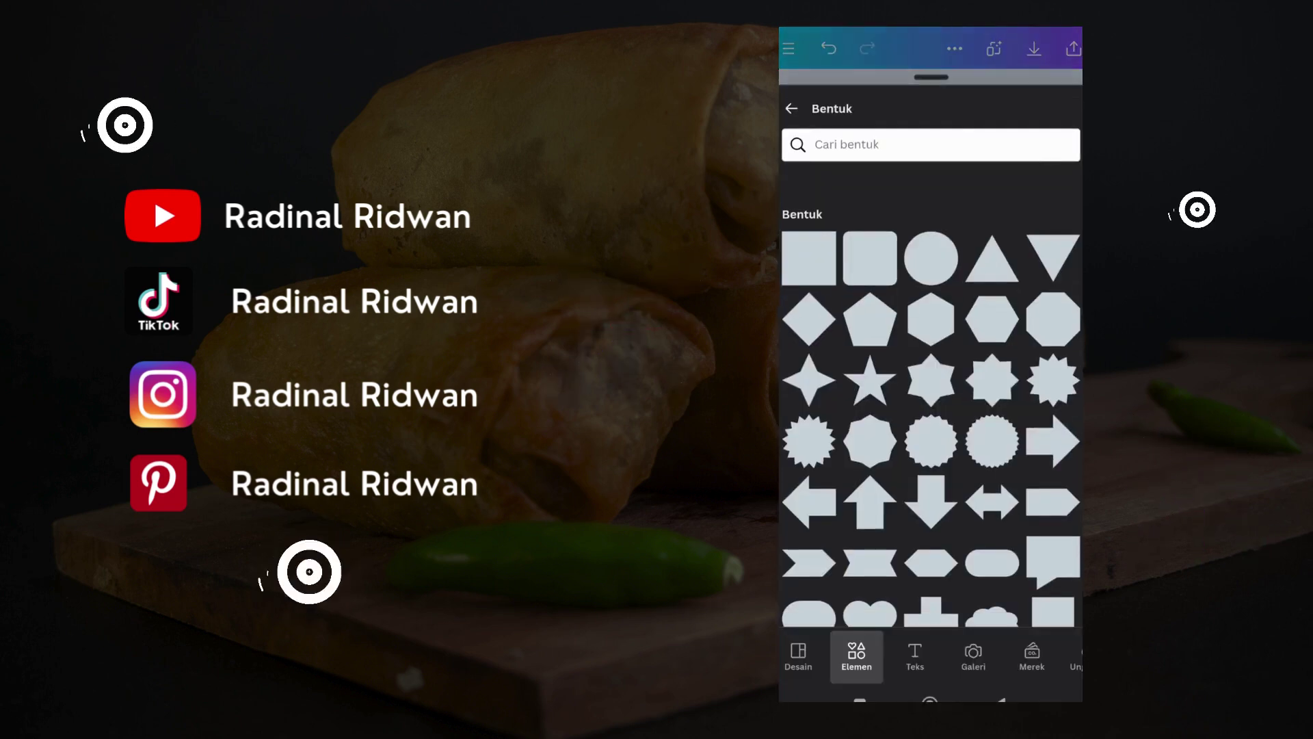
pyautogui.click(792, 108)
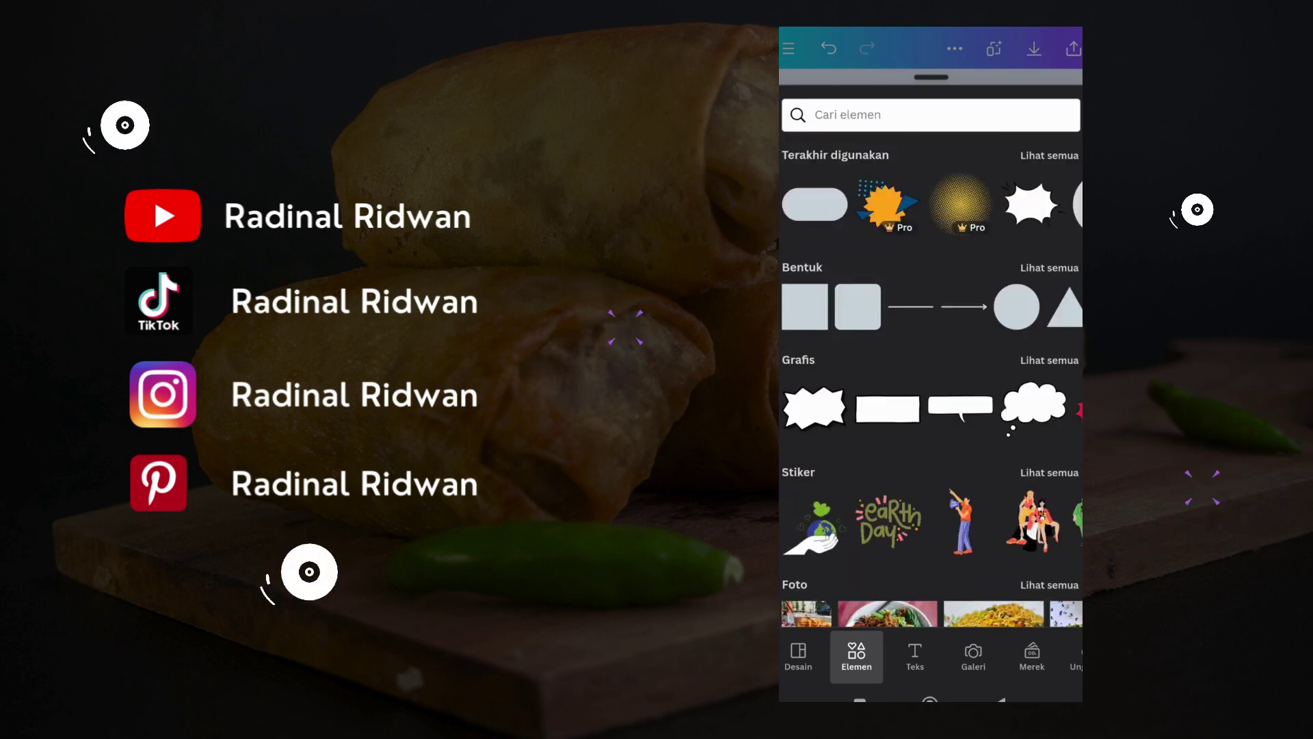
pyautogui.click(1049, 155)
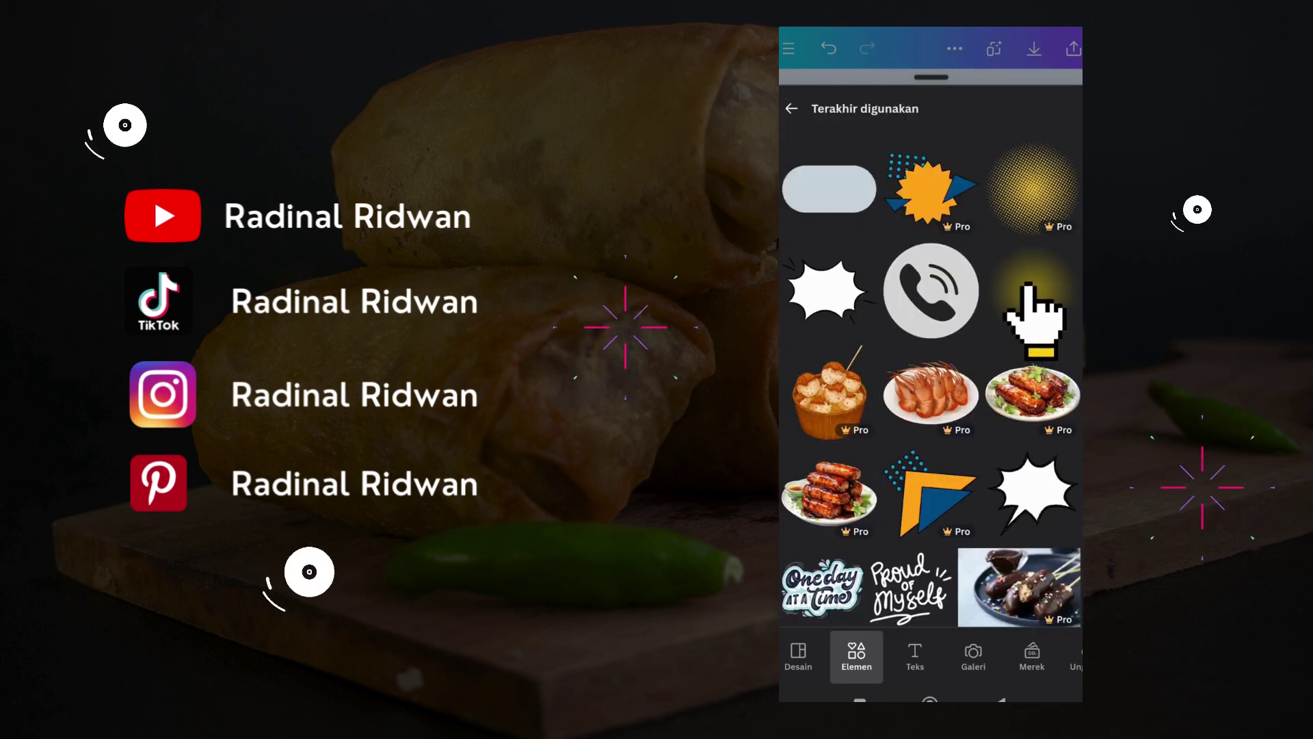
pyautogui.click(1035, 312)
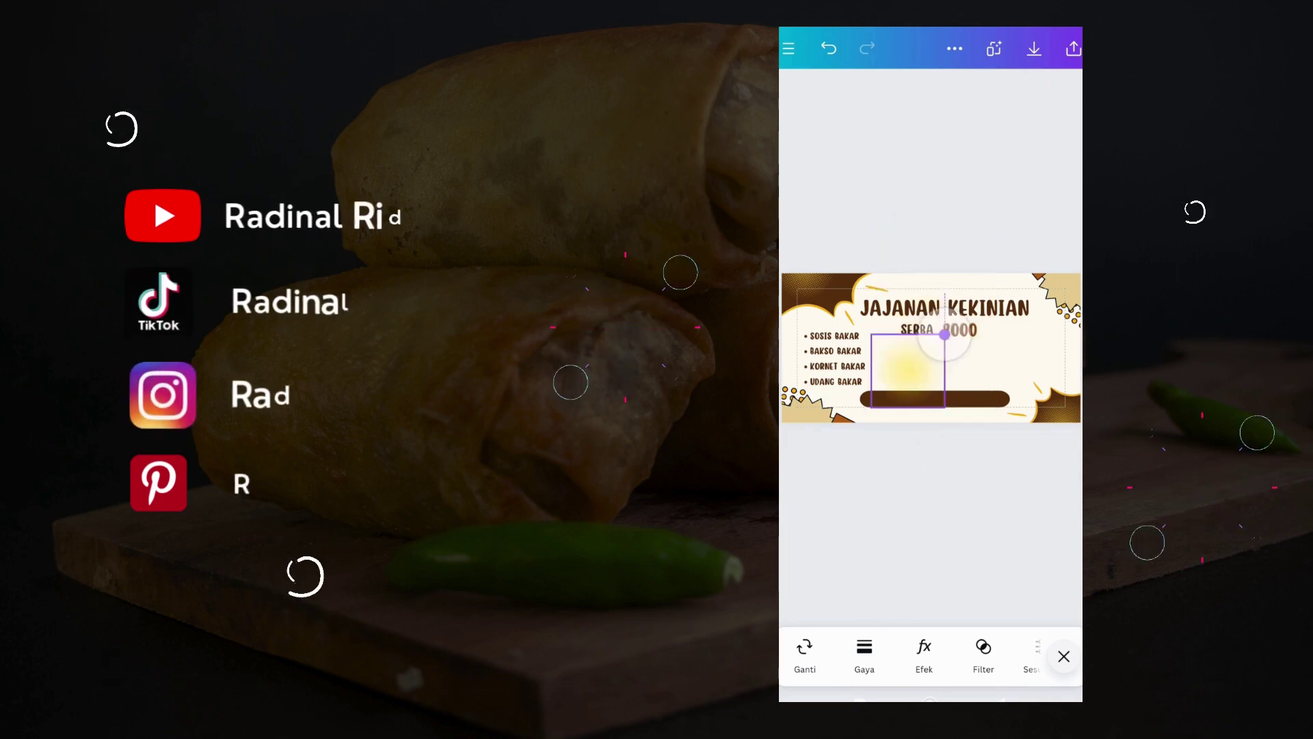
pyautogui.moveTo(945, 334)
pyautogui.mouseDown()
pyautogui.moveTo(917, 361)
pyautogui.moveTo(891, 359)
pyautogui.mouseUp()
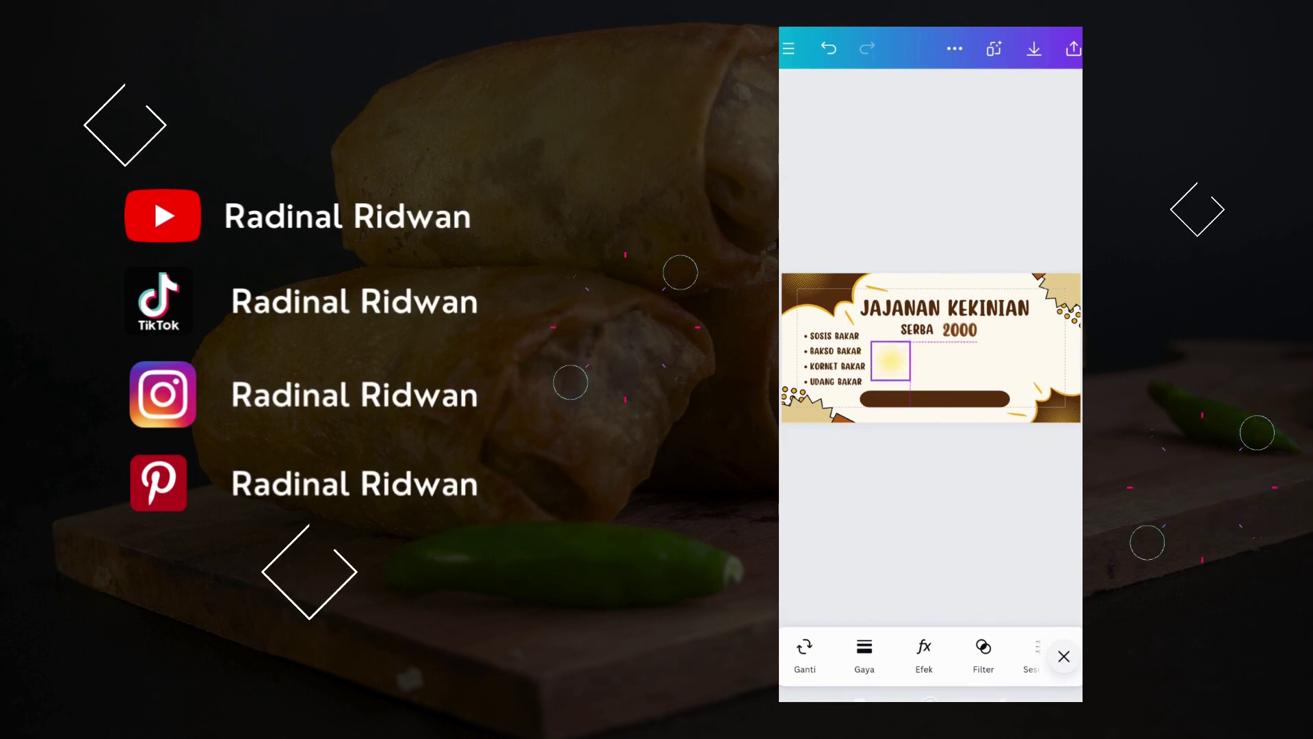
# Duplicate the glowing spot three times to form a row of four.
pyautogui.click(891, 360)
pyautogui.click(850, 296)
pyautogui.moveTo(903, 370); pyautogui.dragTo(936, 360)
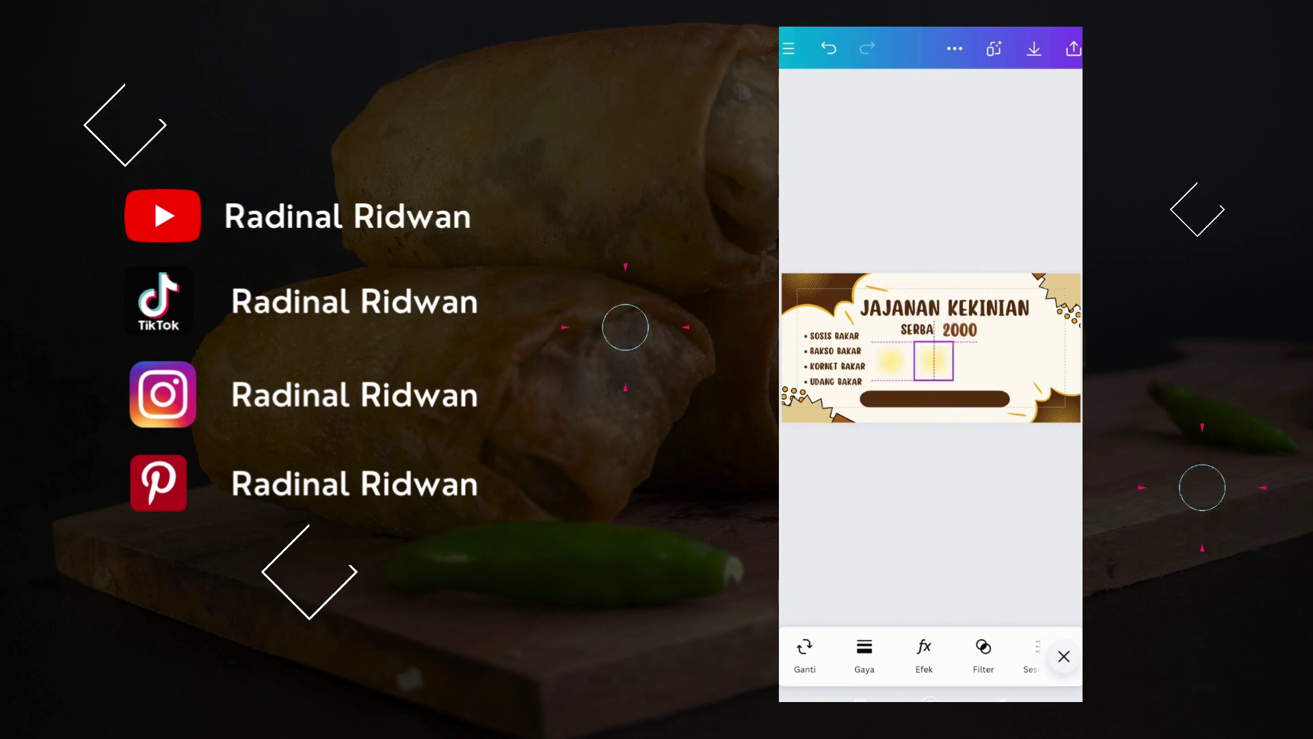
pyautogui.click(899, 297)
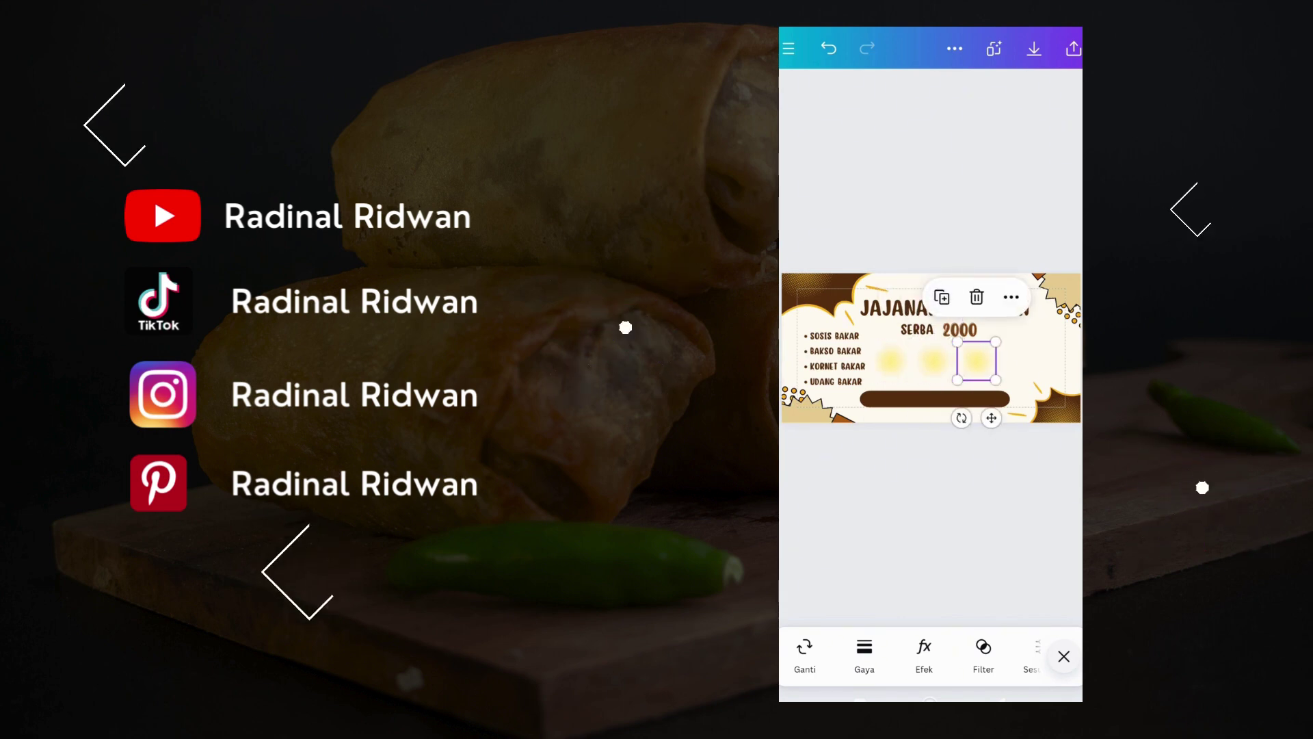
pyautogui.click(942, 297)
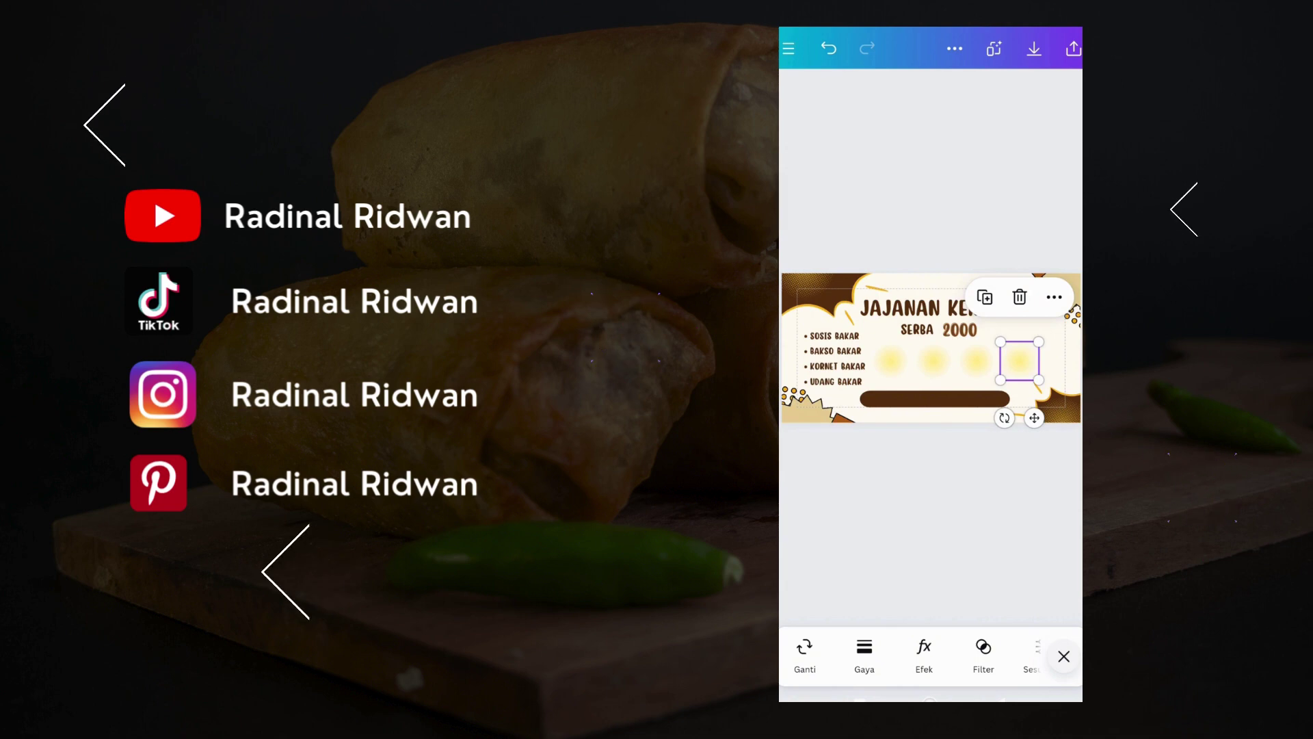
pyautogui.click(1064, 656)
pyautogui.click(856, 656)
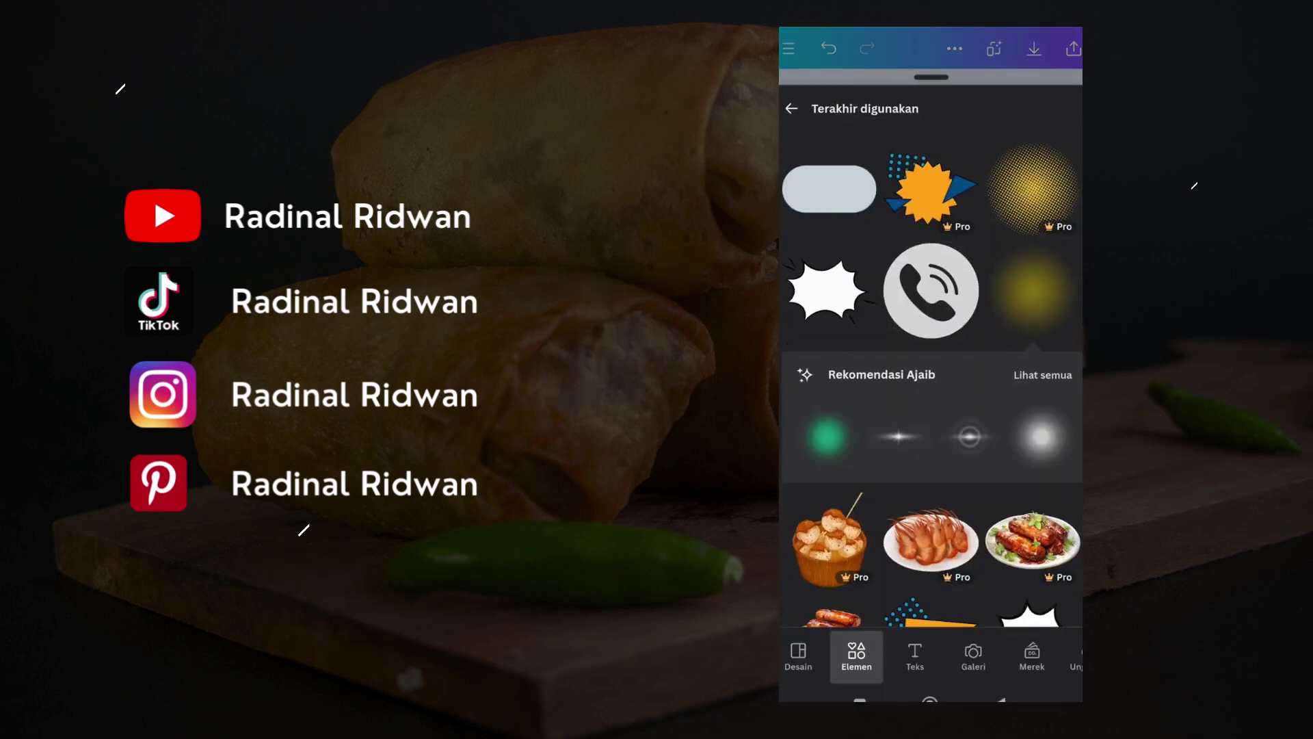
# Search elements for 'Drop', add a dark drop shadow, then delete it.
pyautogui.click(791, 108)
pyautogui.click(930, 114)
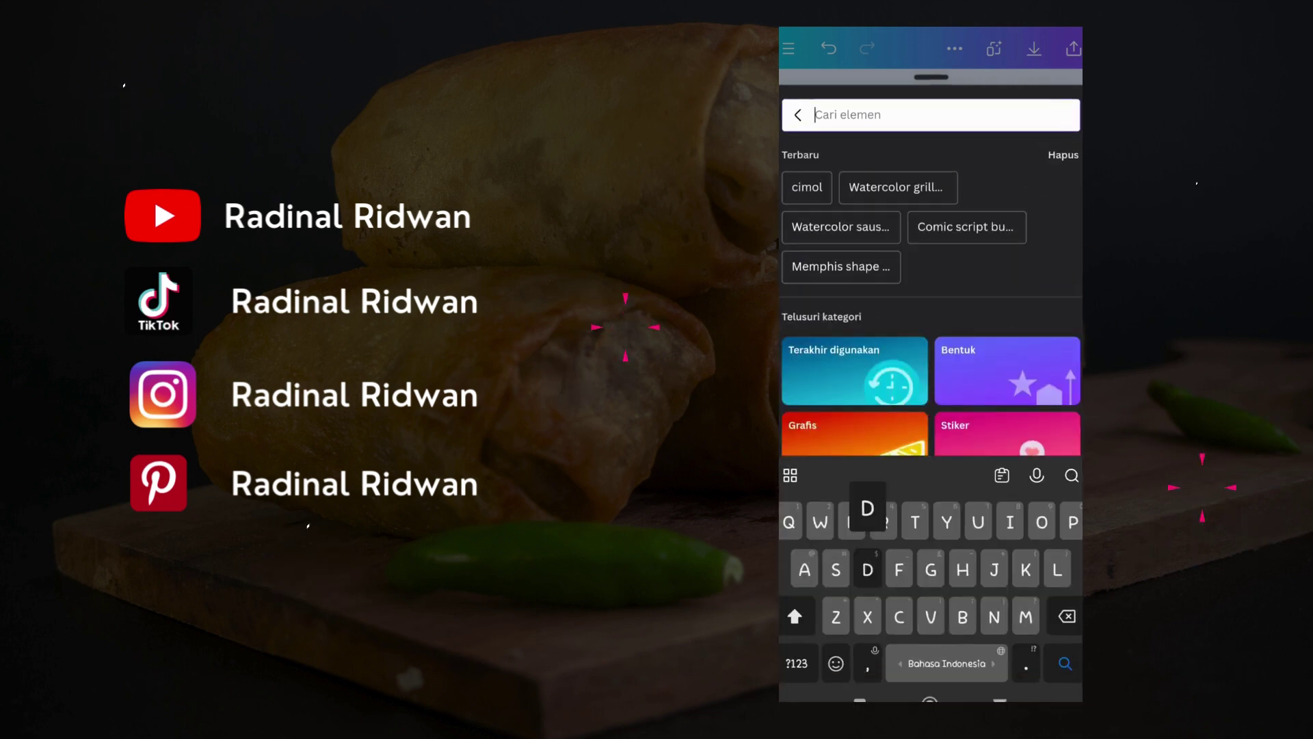
pyautogui.write('Drop')
pyautogui.click(846, 187)
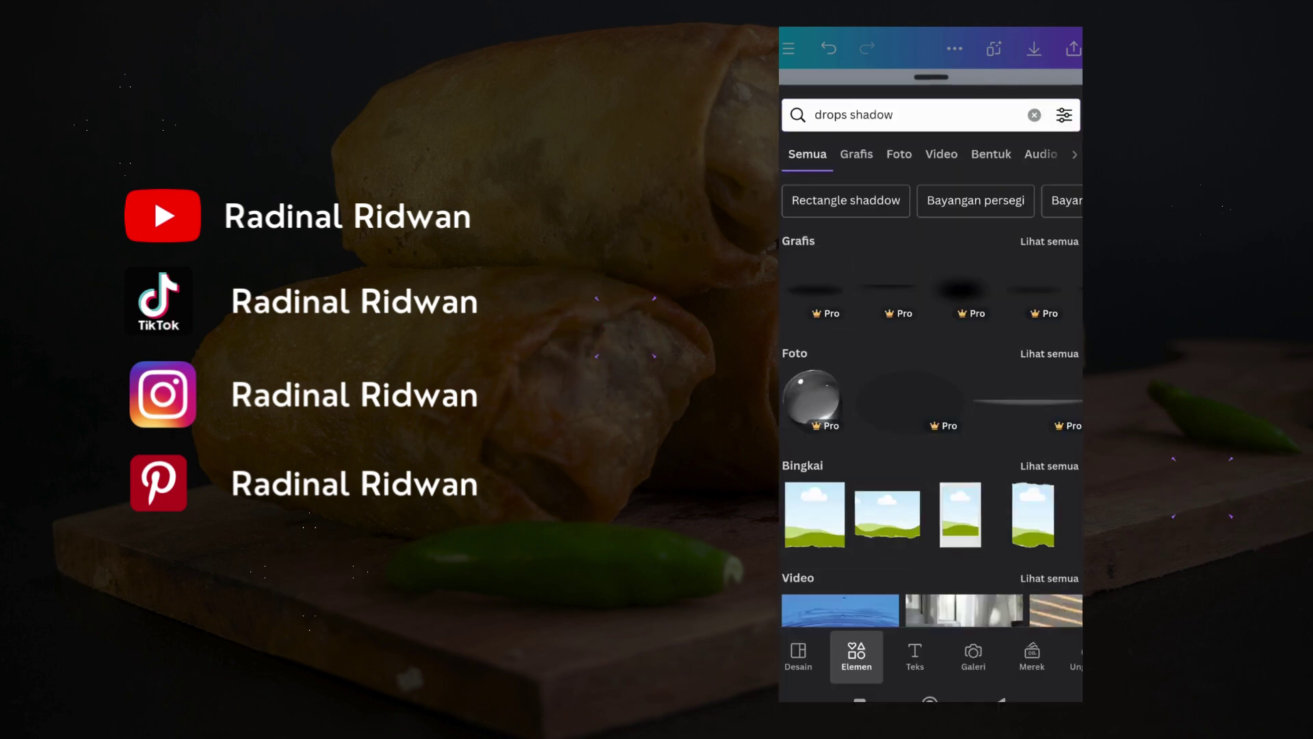
pyautogui.click(960, 290)
pyautogui.click(930, 265)
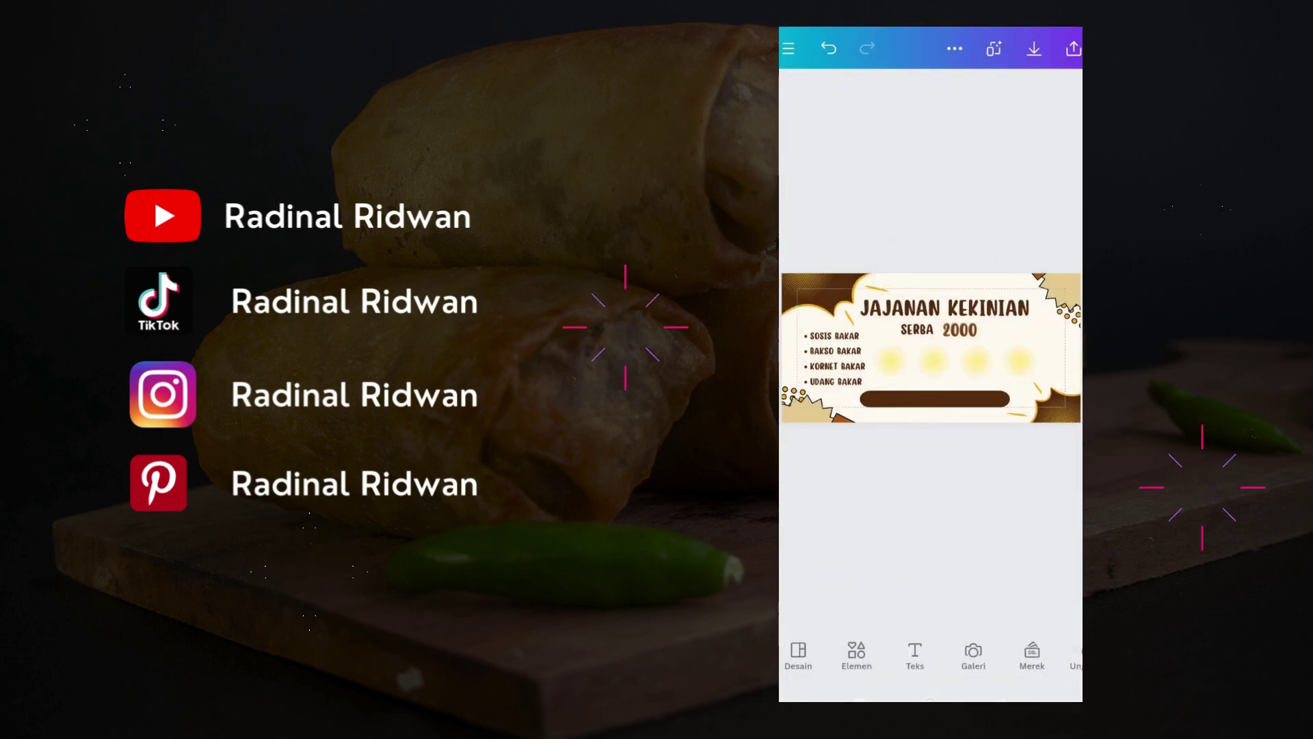
pyautogui.click(857, 655)
# Add a soft grey drop shadow, shrink it, and set its transparency to 53.
pyautogui.click(815, 290)
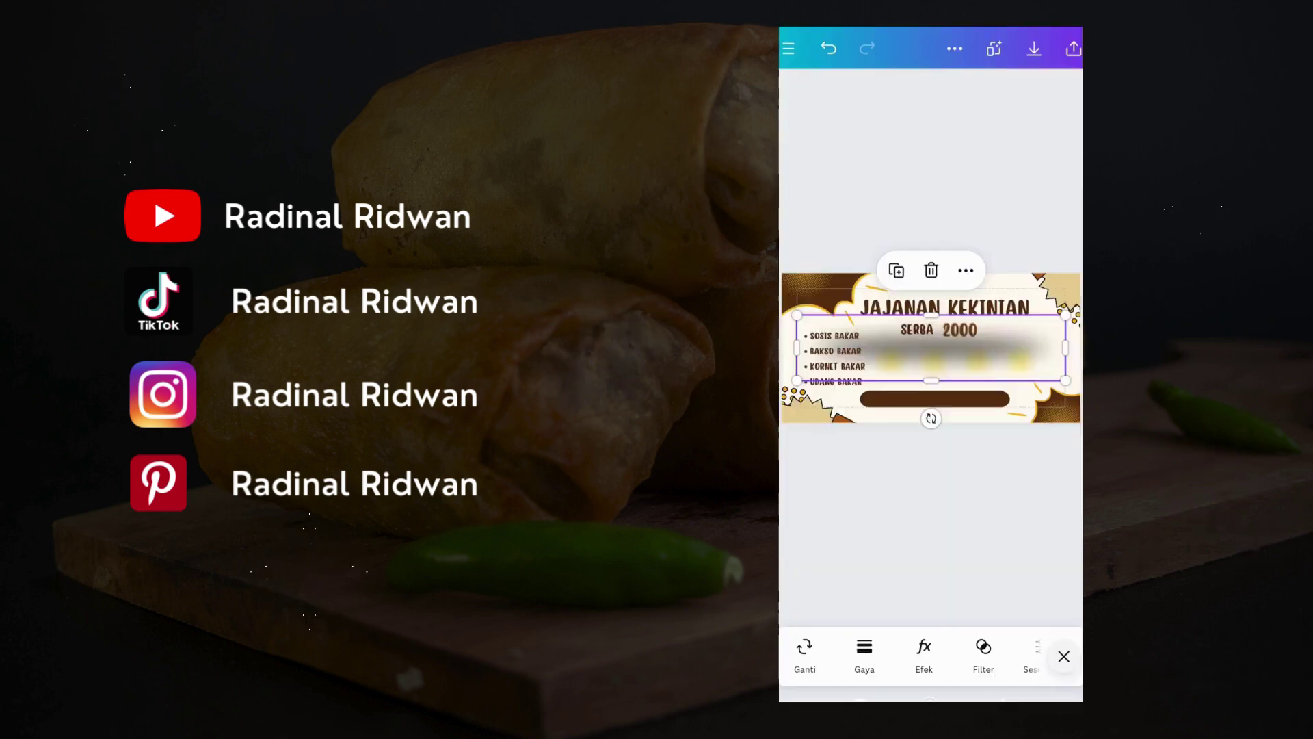
pyautogui.moveTo(1065, 380); pyautogui.dragTo(826, 322)
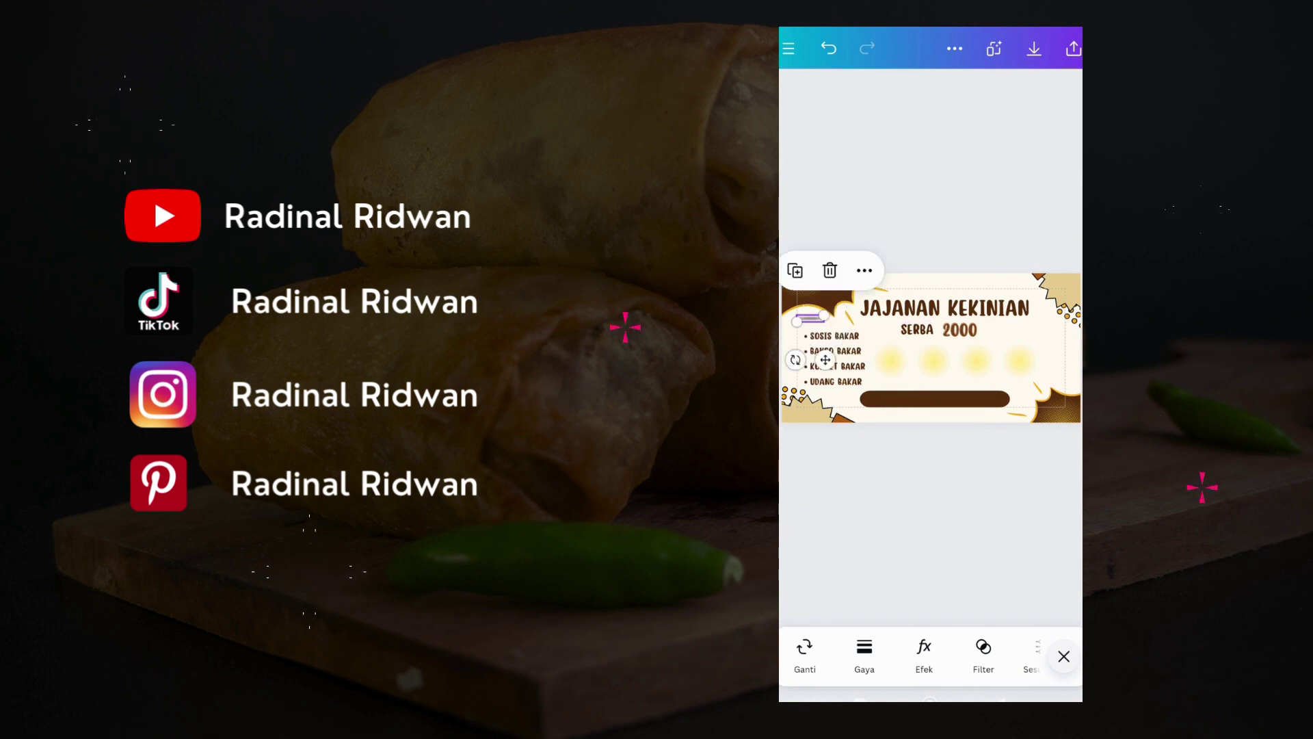
pyautogui.moveTo(1013, 655)
pyautogui.mouseDown()
pyautogui.moveTo(870, 655)
pyautogui.moveTo(955, 655)
pyautogui.moveTo(925, 665)
pyautogui.mouseUp()
pyautogui.click(941, 650)
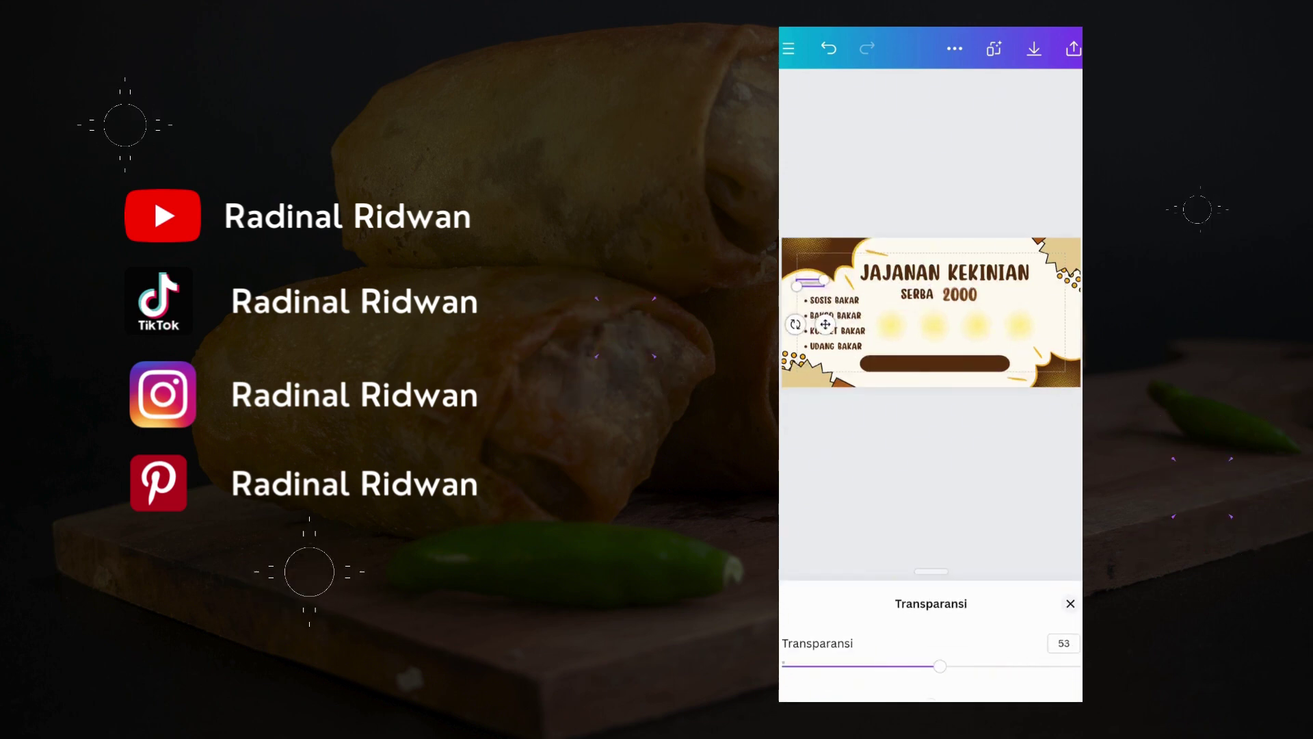
pyautogui.moveTo(885, 330)
pyautogui.mouseDown()
pyautogui.moveTo(917, 373)
pyautogui.moveTo(1019, 372)
pyautogui.mouseUp()
pyautogui.click(1071, 603)
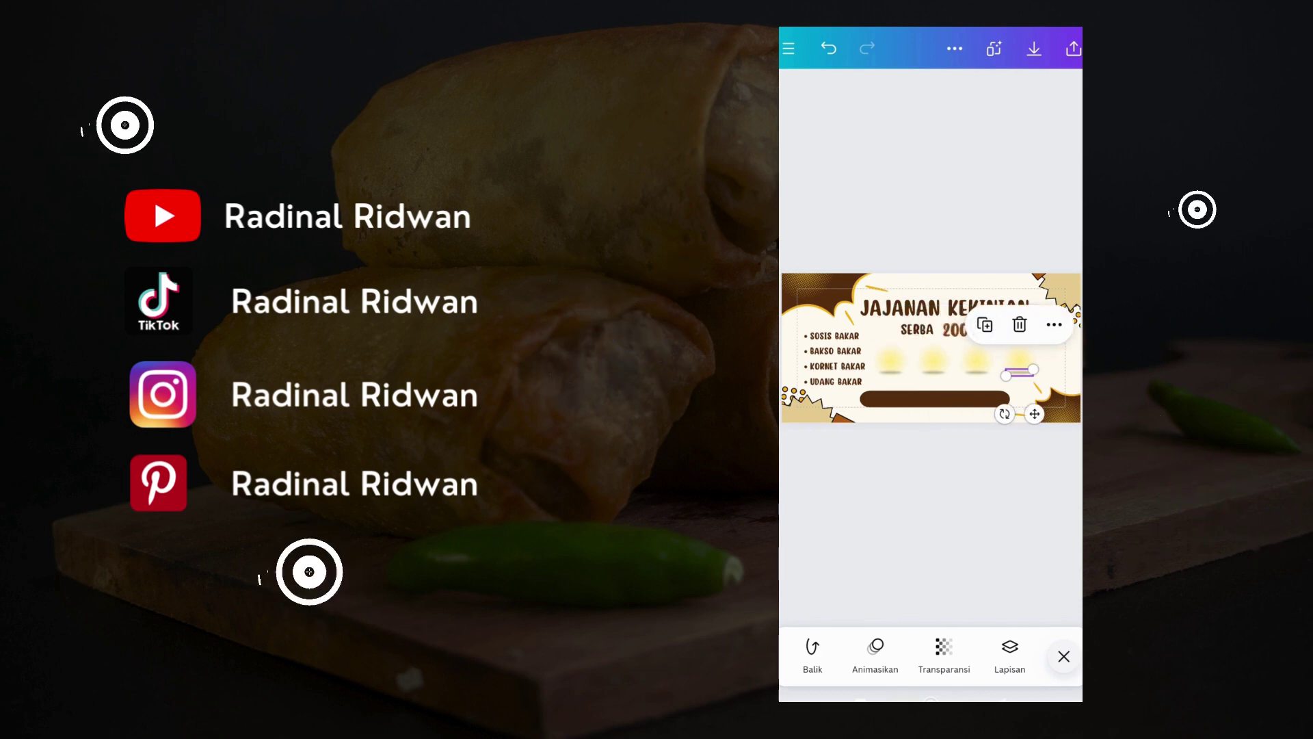
# Add the sausage plate image from recently used elements, shrink it, and place it on the rightmost glow.
pyautogui.click(930, 534)
pyautogui.click(856, 653)
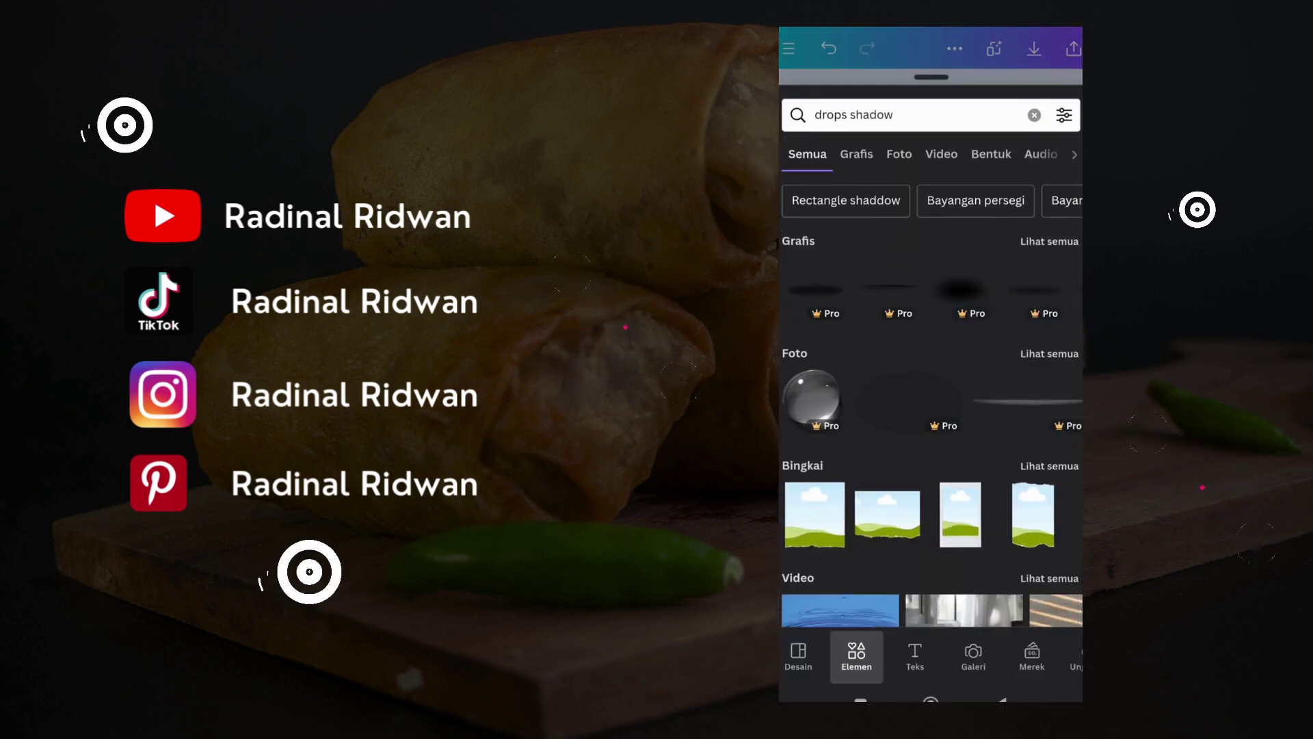
pyautogui.click(1034, 114)
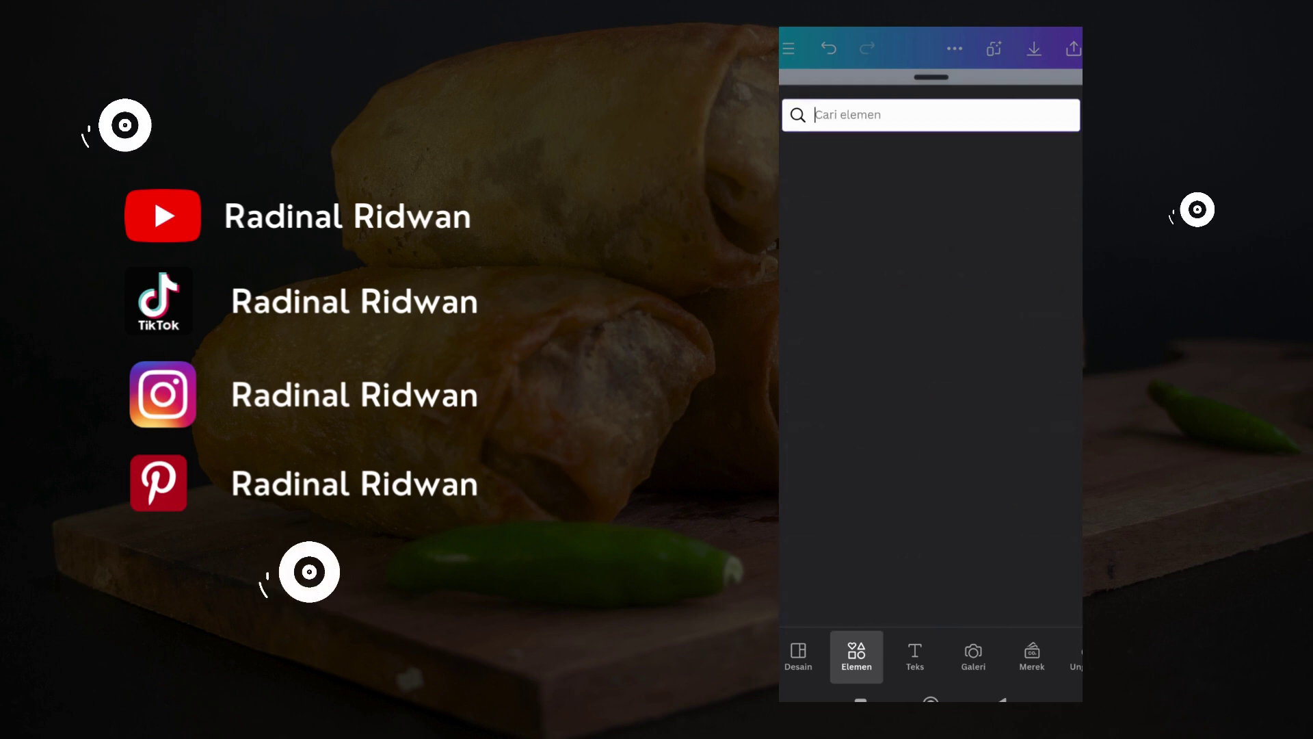
pyautogui.click(1040, 199)
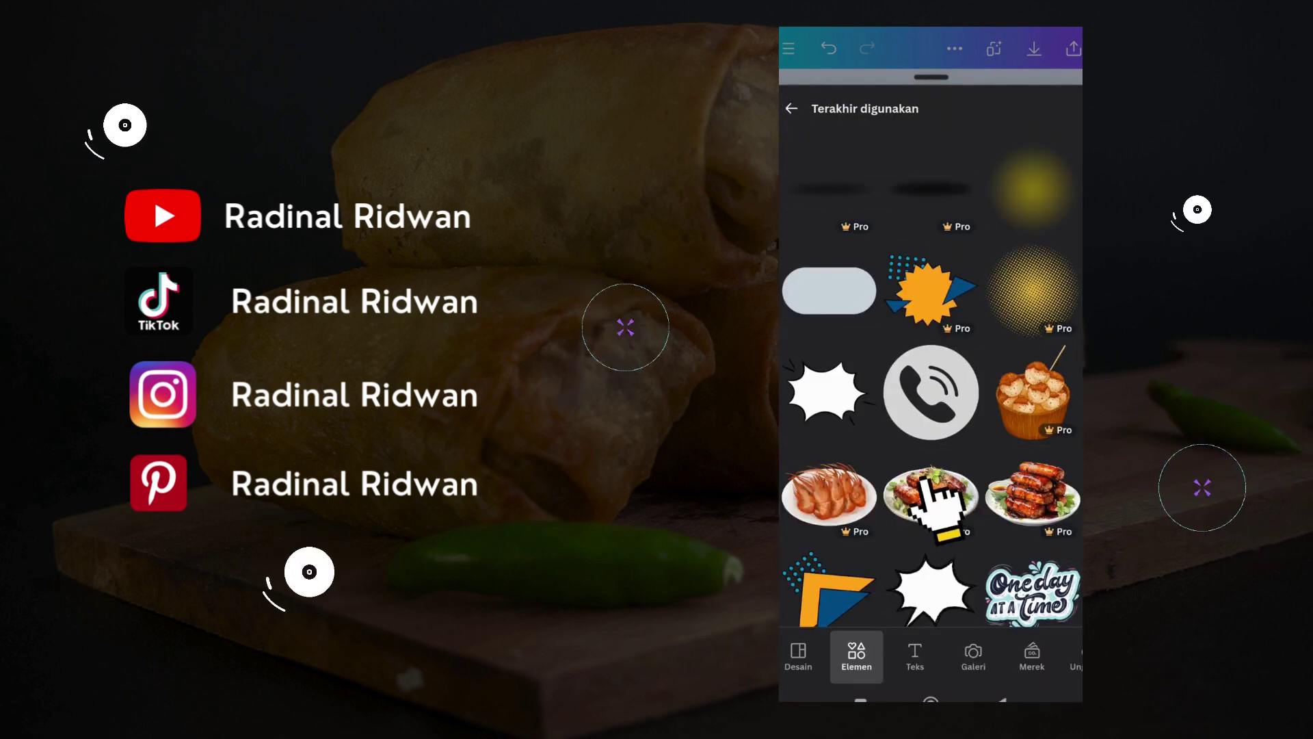
pyautogui.click(927, 486)
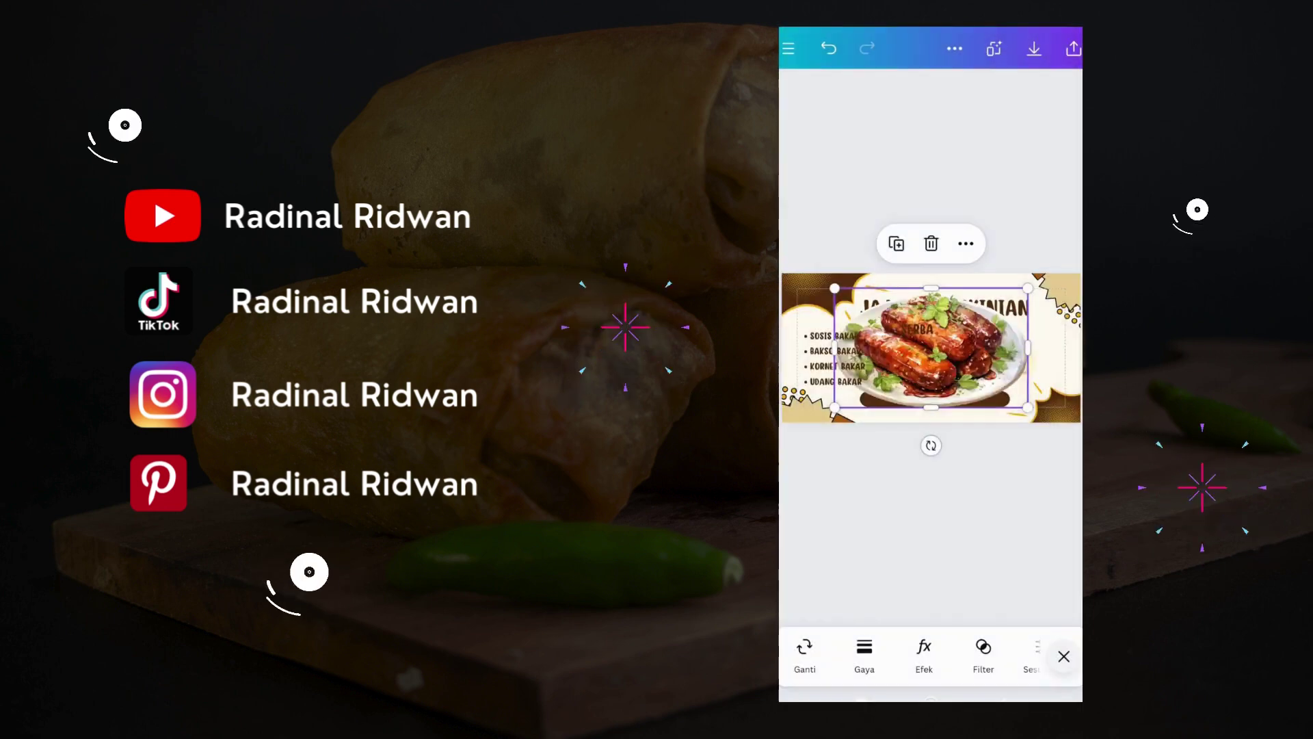
pyautogui.moveTo(1028, 288); pyautogui.dragTo(878, 381)
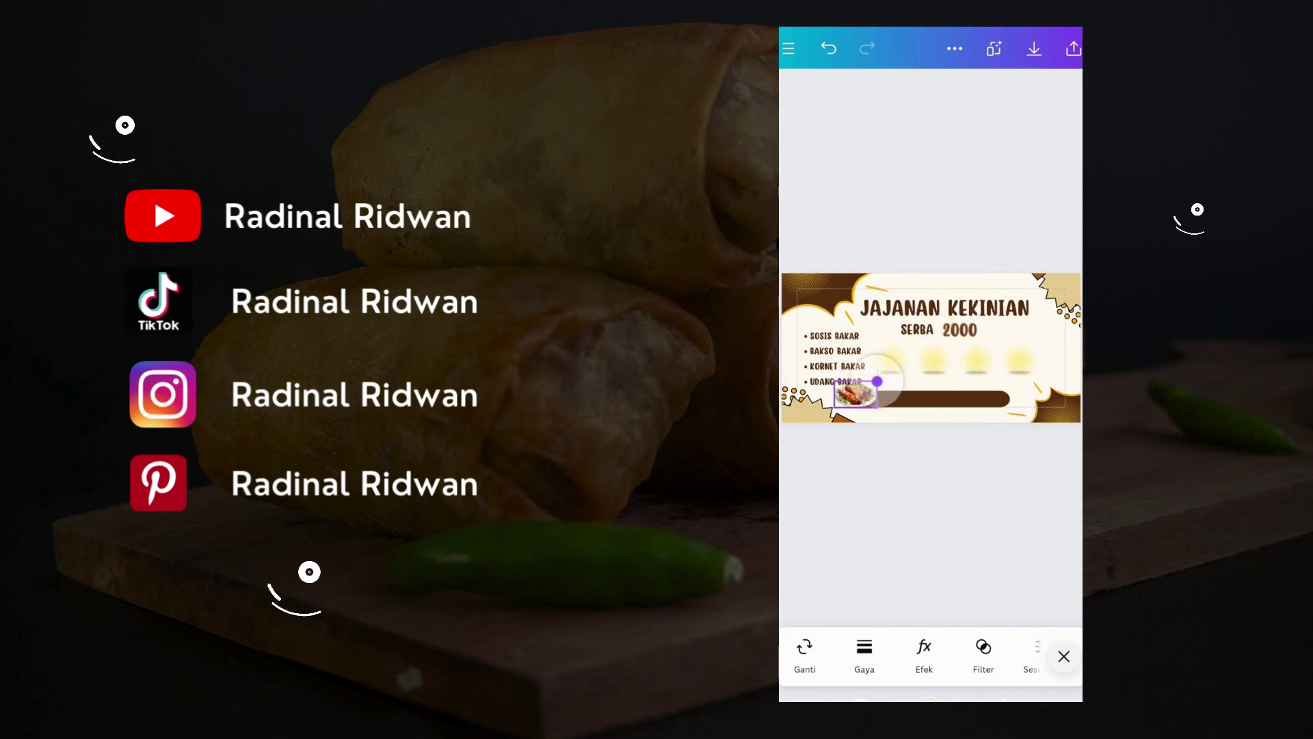
pyautogui.moveTo(853, 395)
pyautogui.mouseDown()
pyautogui.moveTo(1039, 353)
pyautogui.moveTo(1022, 357)
pyautogui.mouseUp()
pyautogui.click(1064, 657)
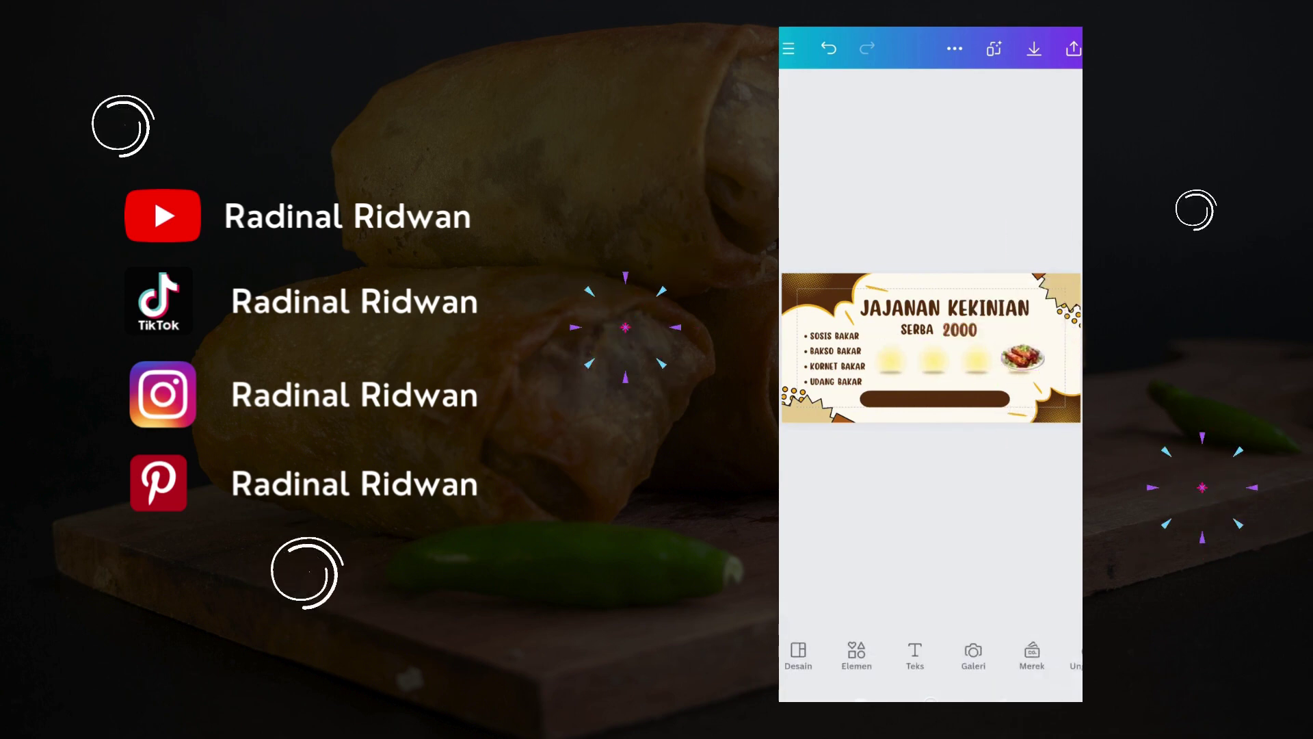
# Add the shrimp and meatball basket images, each shrunk into the food row.
pyautogui.click(857, 654)
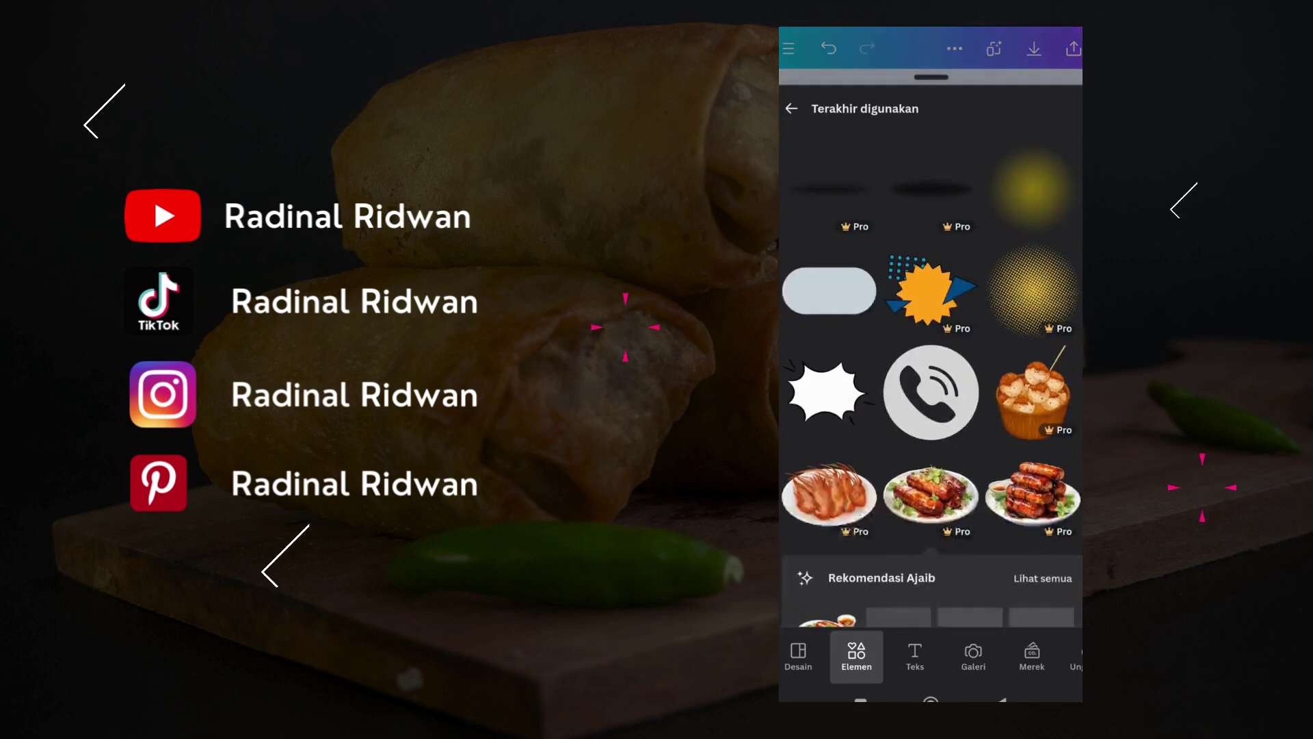
pyautogui.click(818, 489)
pyautogui.moveTo(1019, 288)
pyautogui.mouseDown()
pyautogui.moveTo(894, 373)
pyautogui.moveTo(976, 360)
pyautogui.mouseUp()
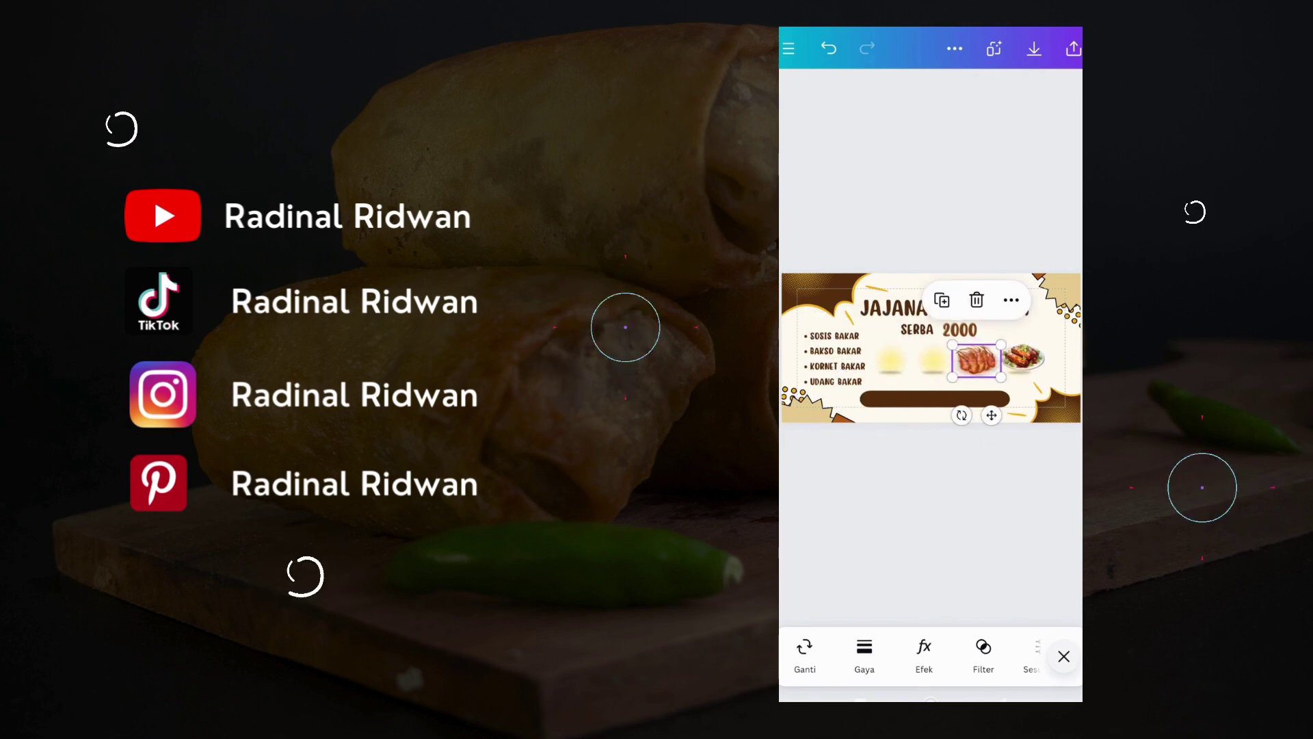
pyautogui.press('Escape')
pyautogui.click(856, 654)
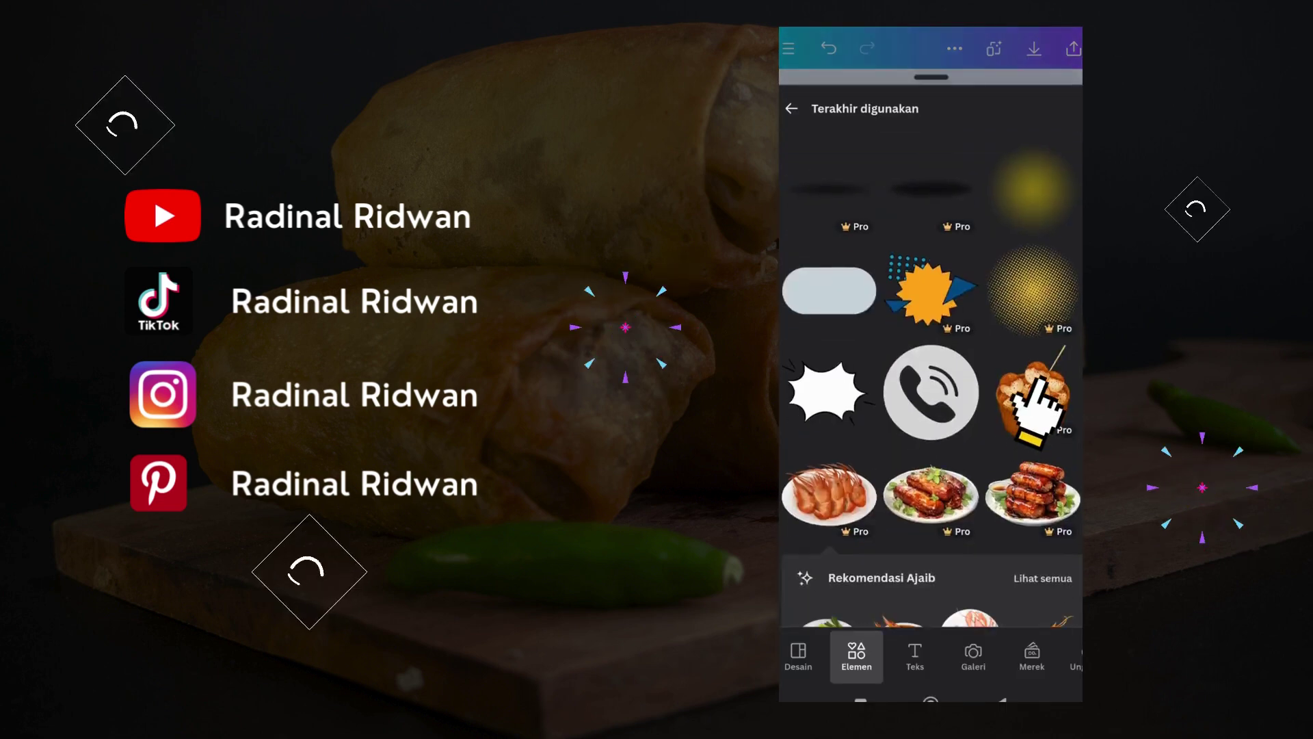
pyautogui.click(1032, 393)
pyautogui.moveTo(978, 288)
pyautogui.mouseDown()
pyautogui.moveTo(917, 367)
pyautogui.moveTo(936, 353)
pyautogui.mouseUp()
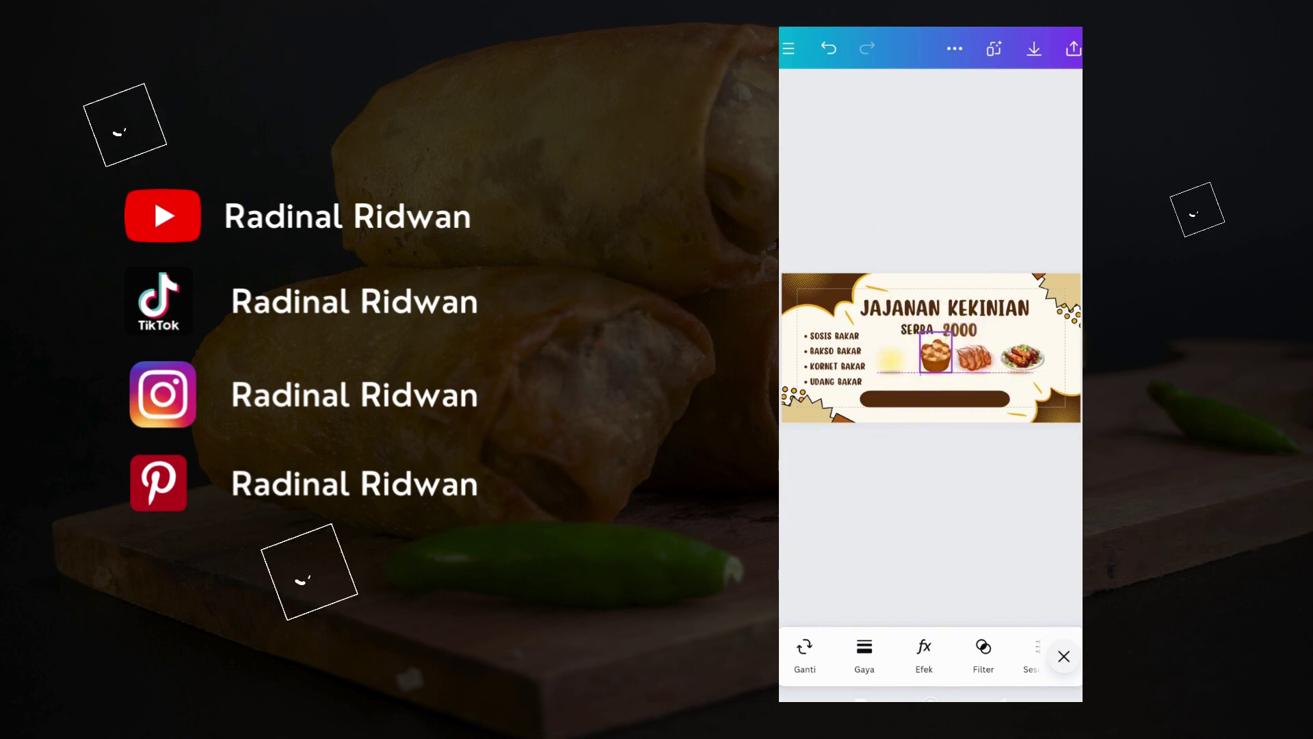
pyautogui.click(930, 520)
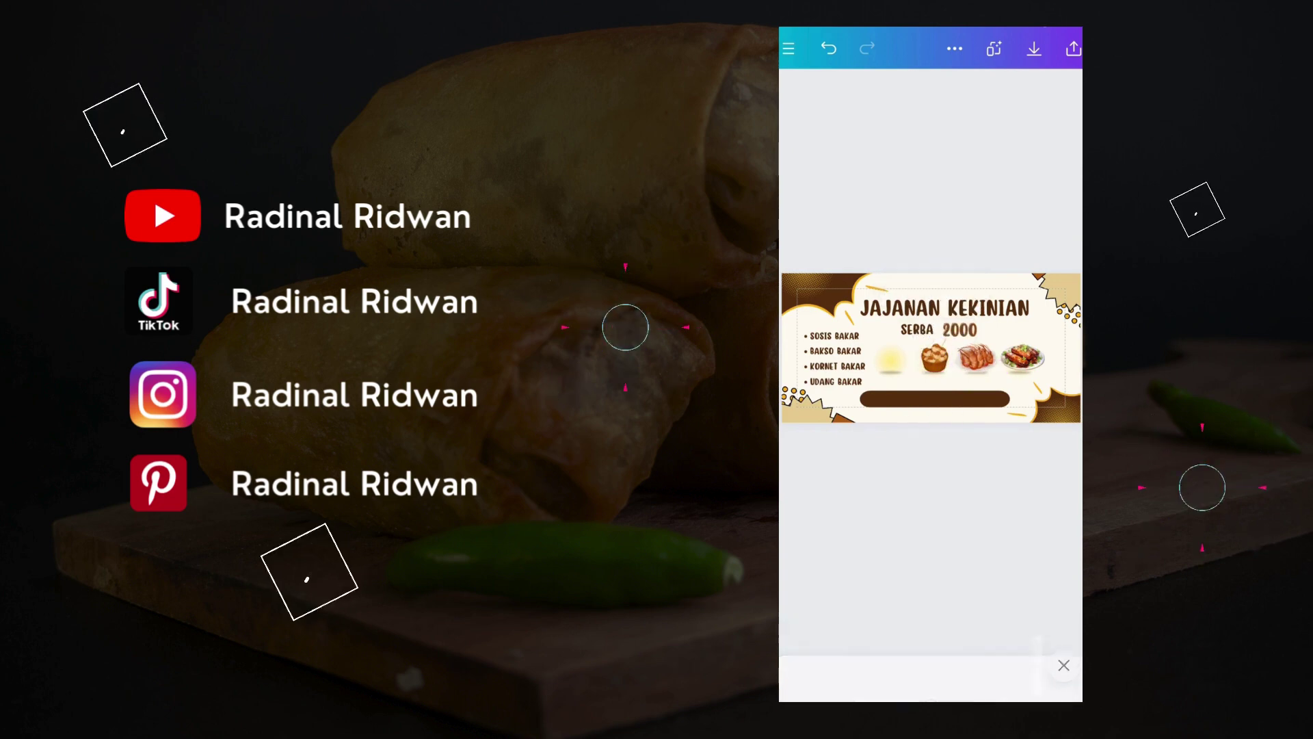
# Add the grilled sausages image, shrunk, at the left end of the food row.
pyautogui.click(857, 655)
pyautogui.scroll(-3, 930, 411)
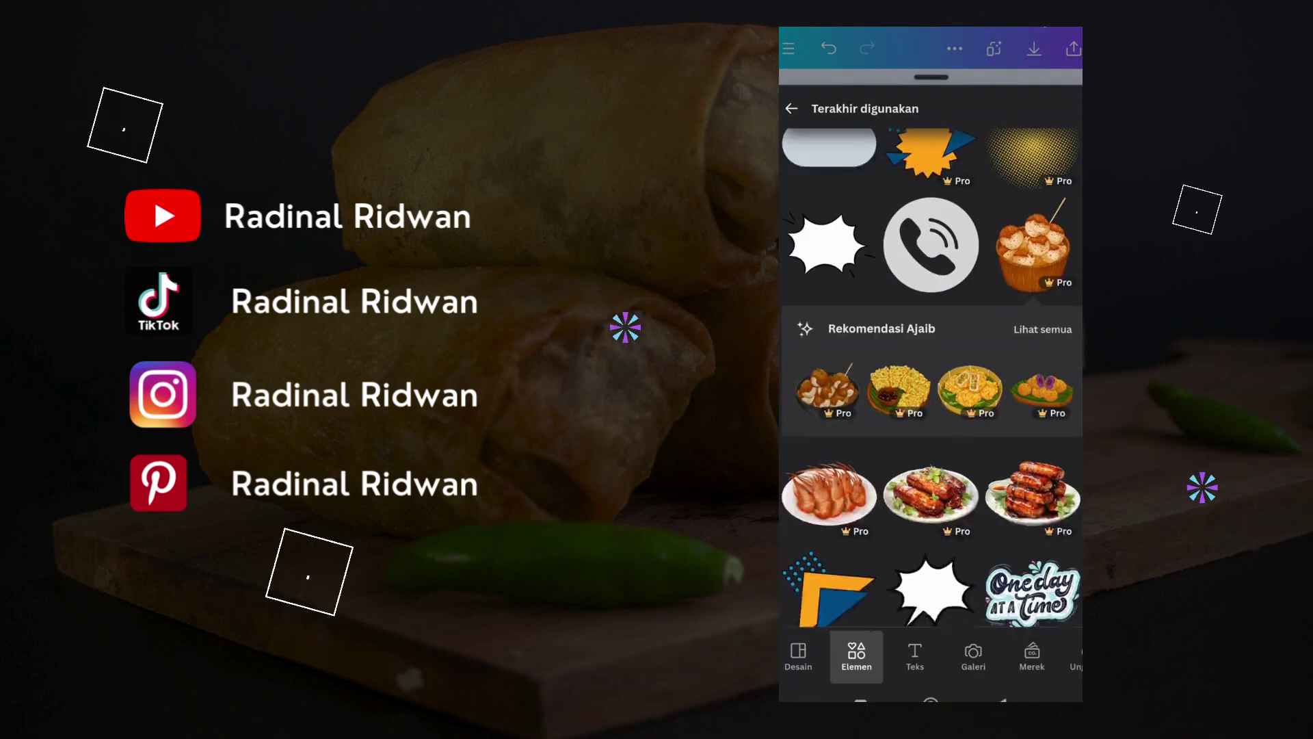
pyautogui.click(1011, 485)
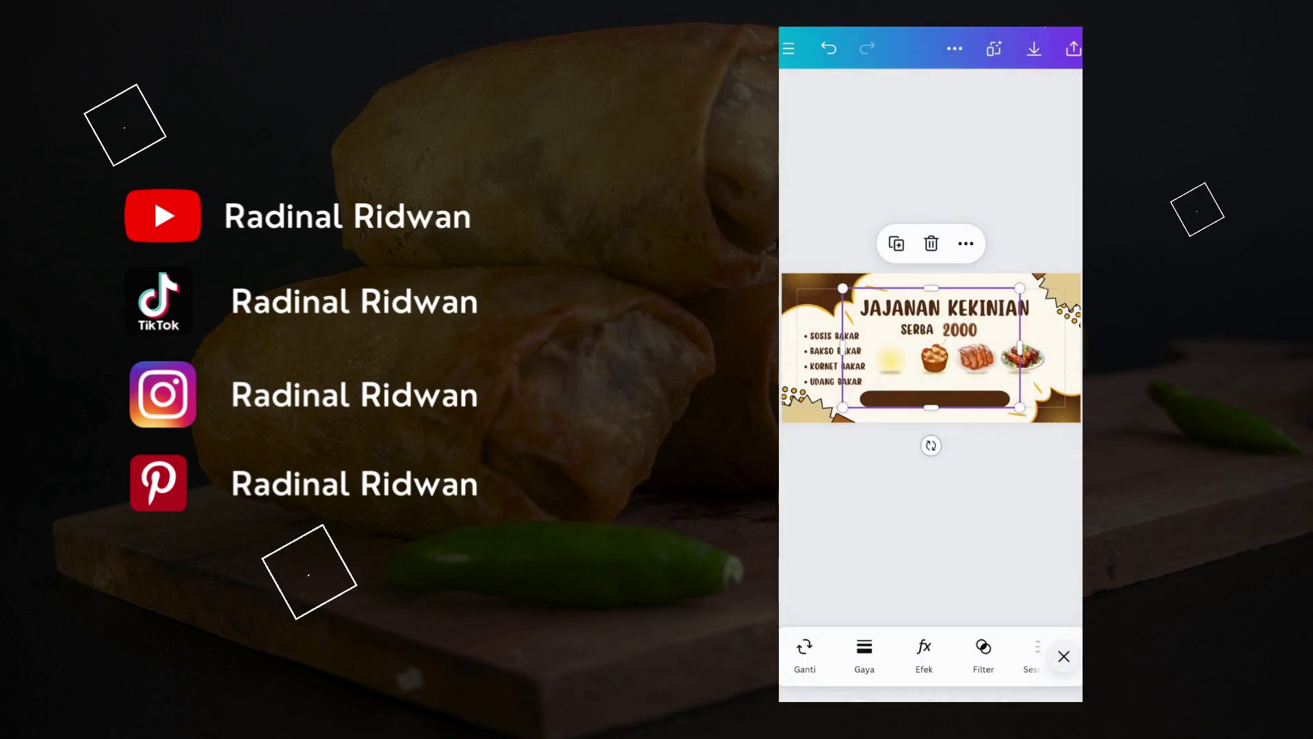
pyautogui.moveTo(1019, 288); pyautogui.dragTo(880, 382)
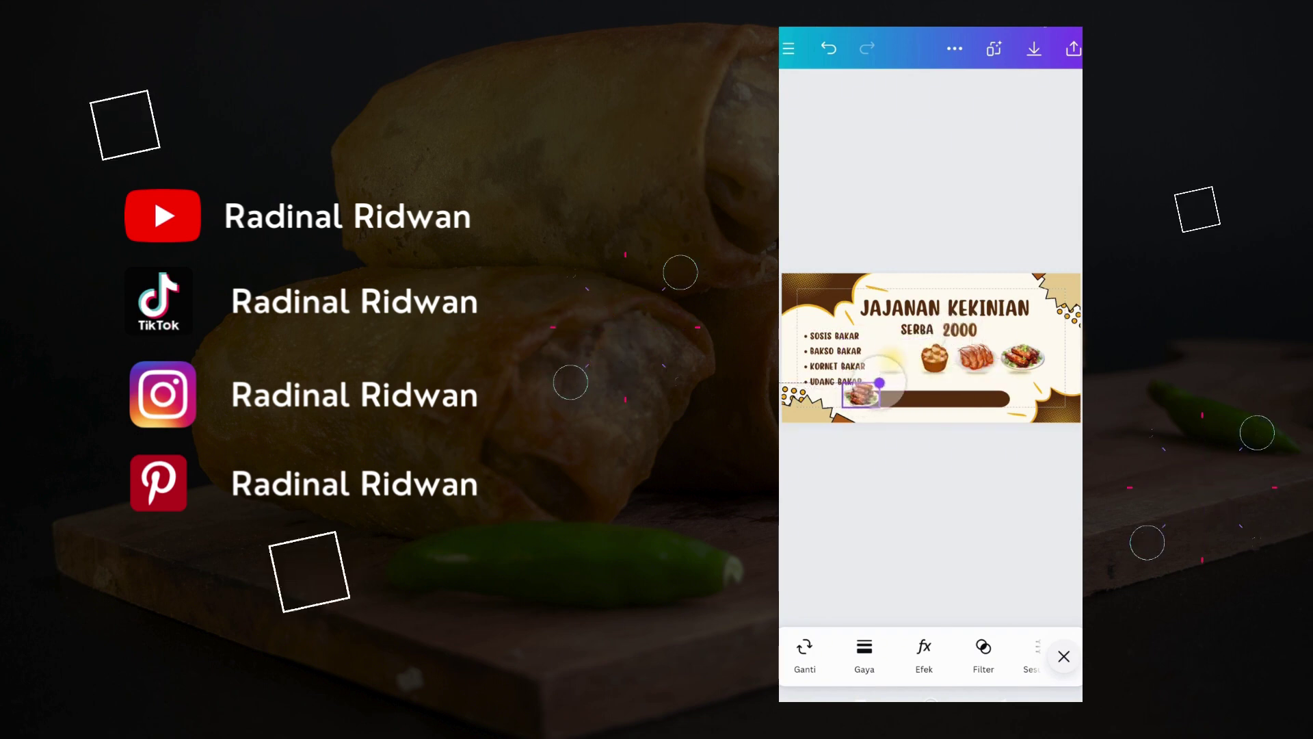
pyautogui.moveTo(860, 394); pyautogui.dragTo(892, 358)
pyautogui.click(930, 533)
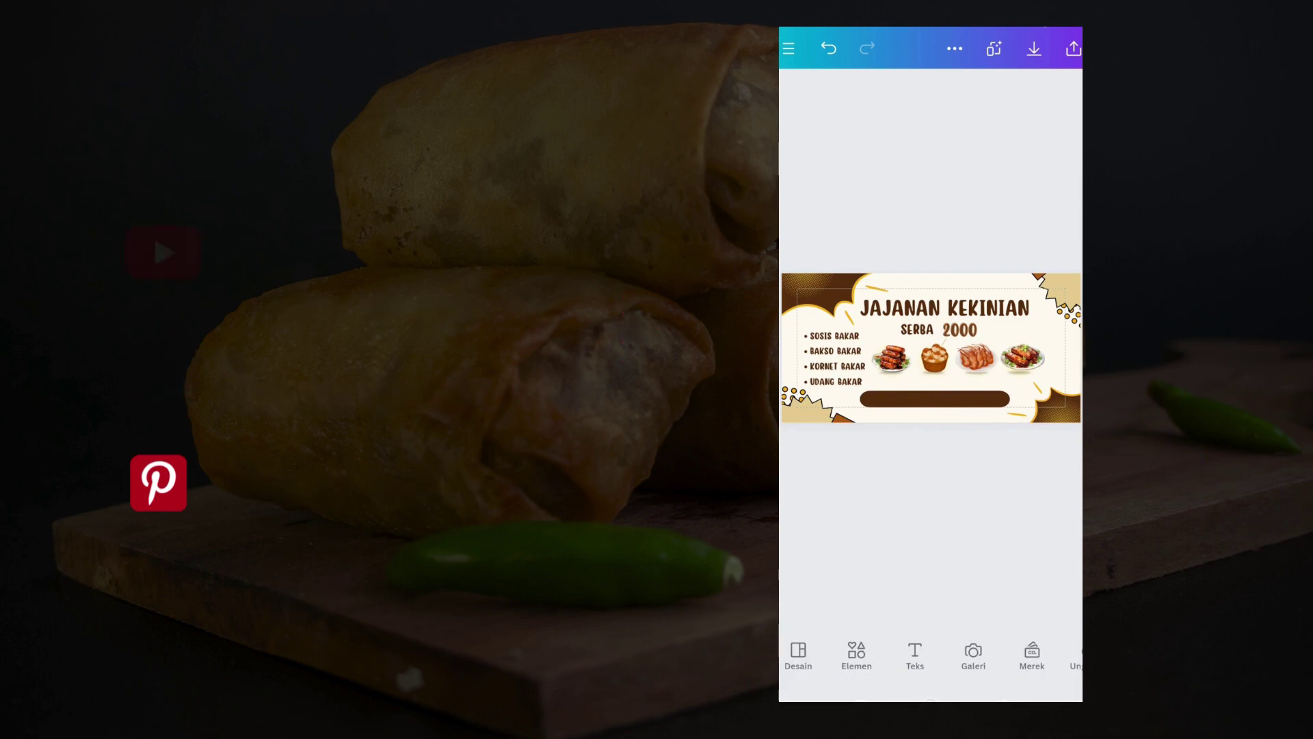
pyautogui.click(916, 329)
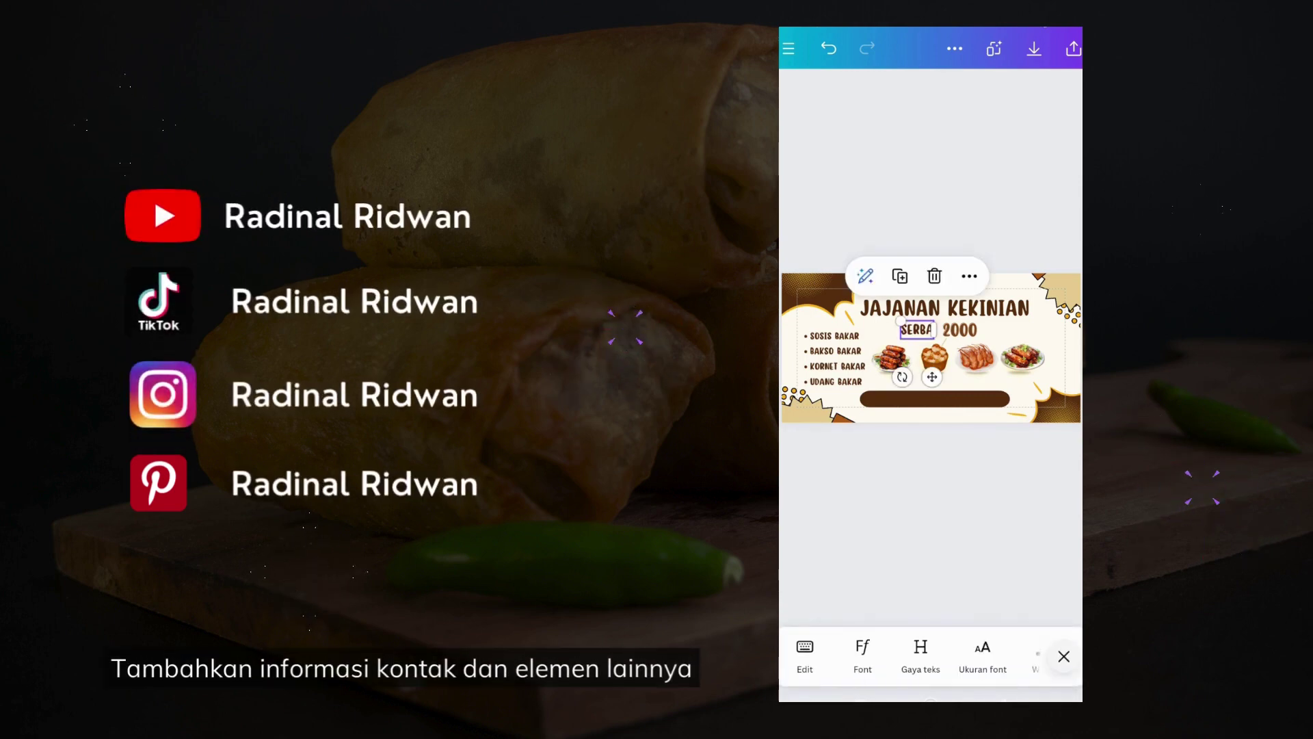
# Recolour the SERBA text copy light cream and move it into the brown bar.
pyautogui.moveTo(917, 329); pyautogui.dragTo(898, 382)
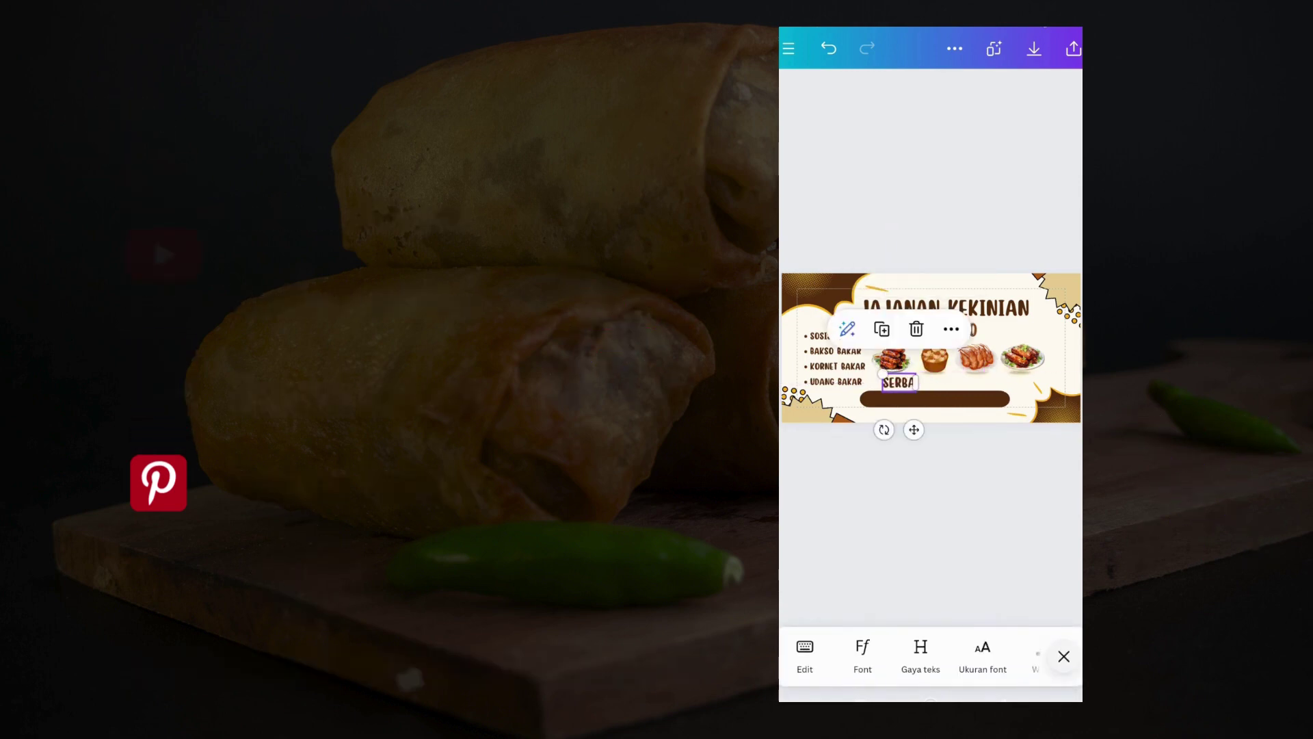
pyautogui.moveTo(991, 657); pyautogui.dragTo(855, 657)
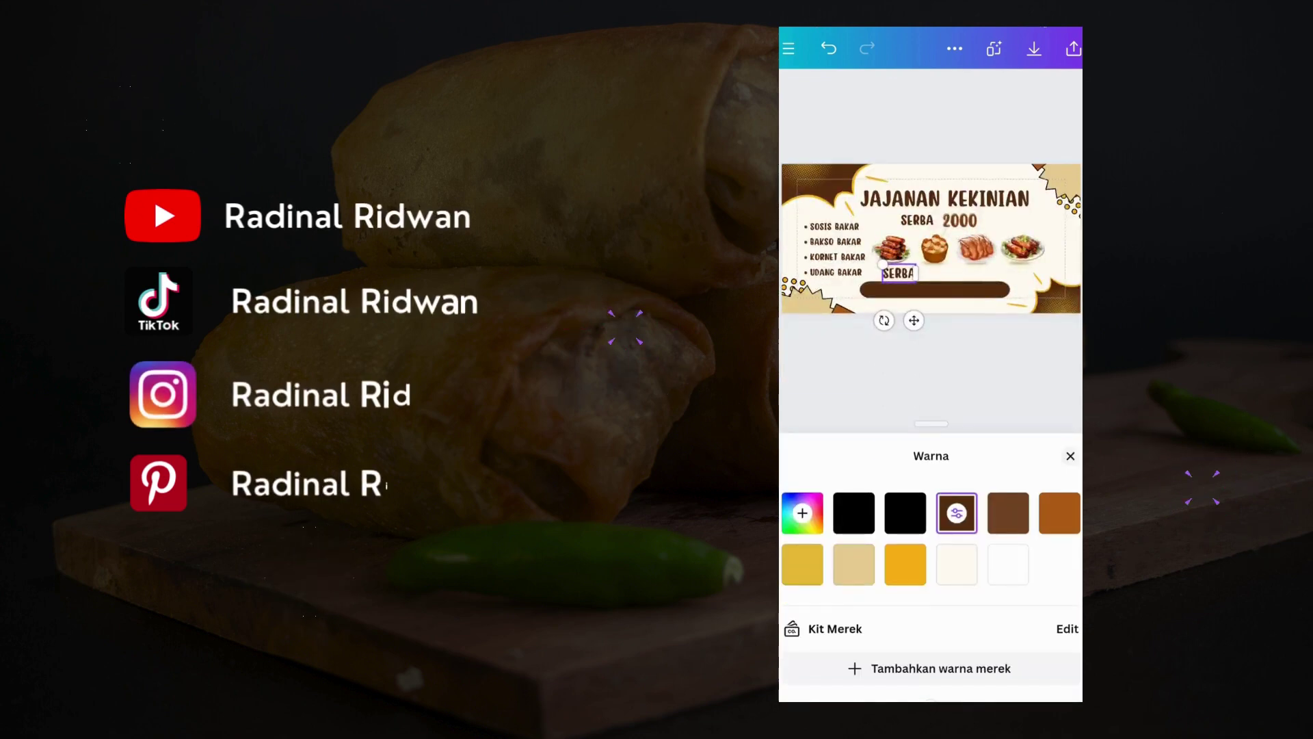
pyautogui.click(955, 560)
pyautogui.click(1070, 455)
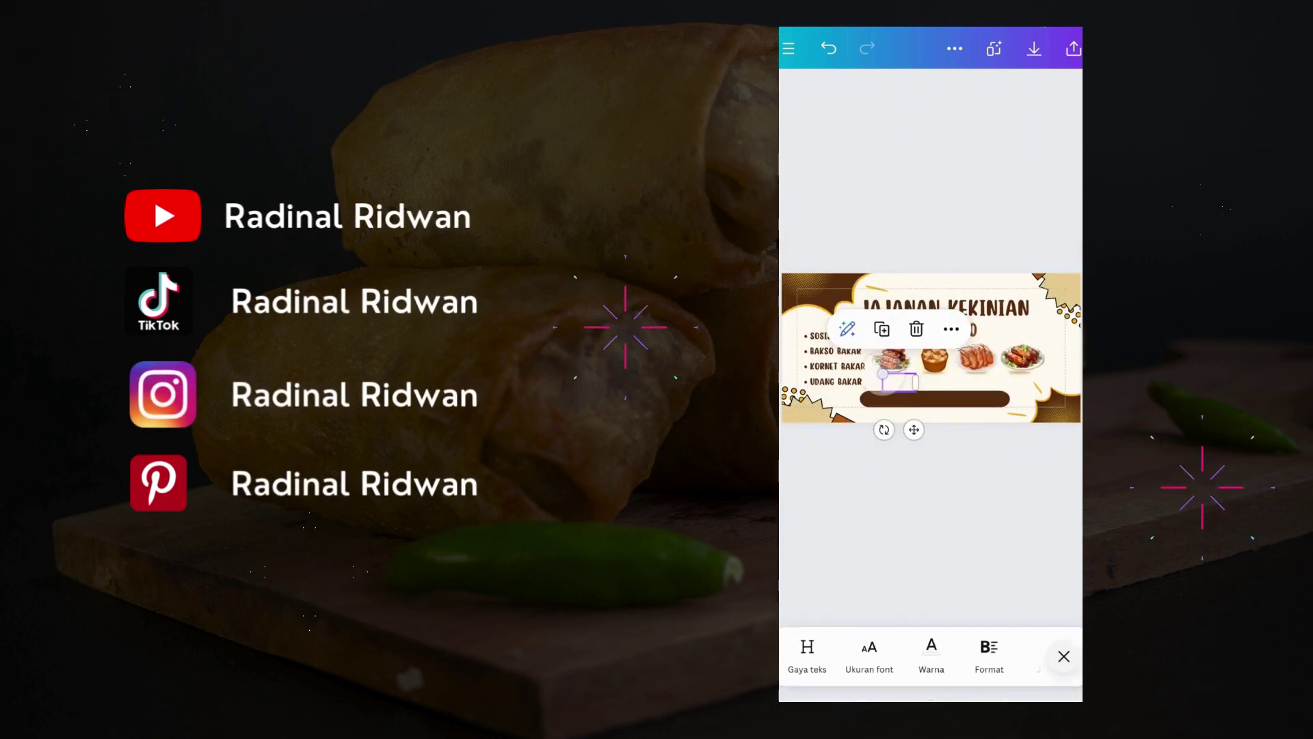
pyautogui.moveTo(899, 381); pyautogui.dragTo(875, 398)
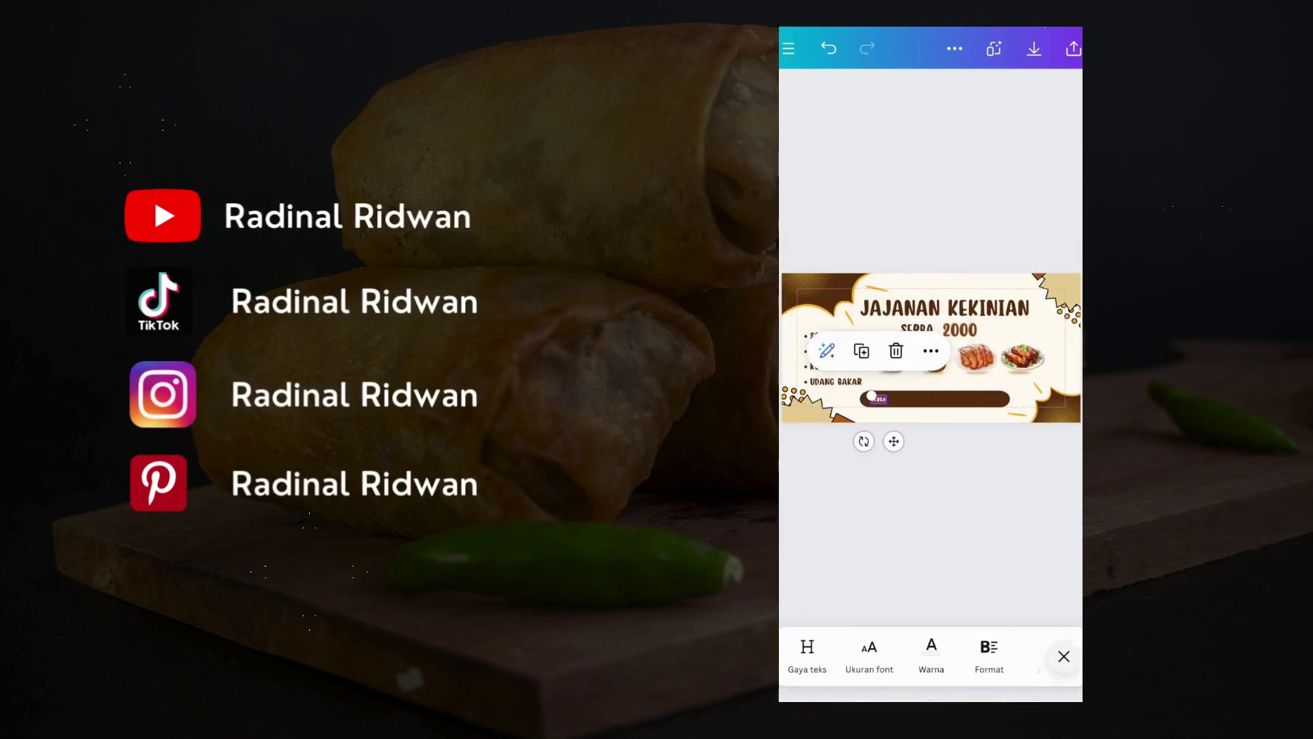
# Retype the copied text as 'MENERIMA PESANAN :' and widen its text box.
pyautogui.click(872, 395)
pyautogui.write('e')
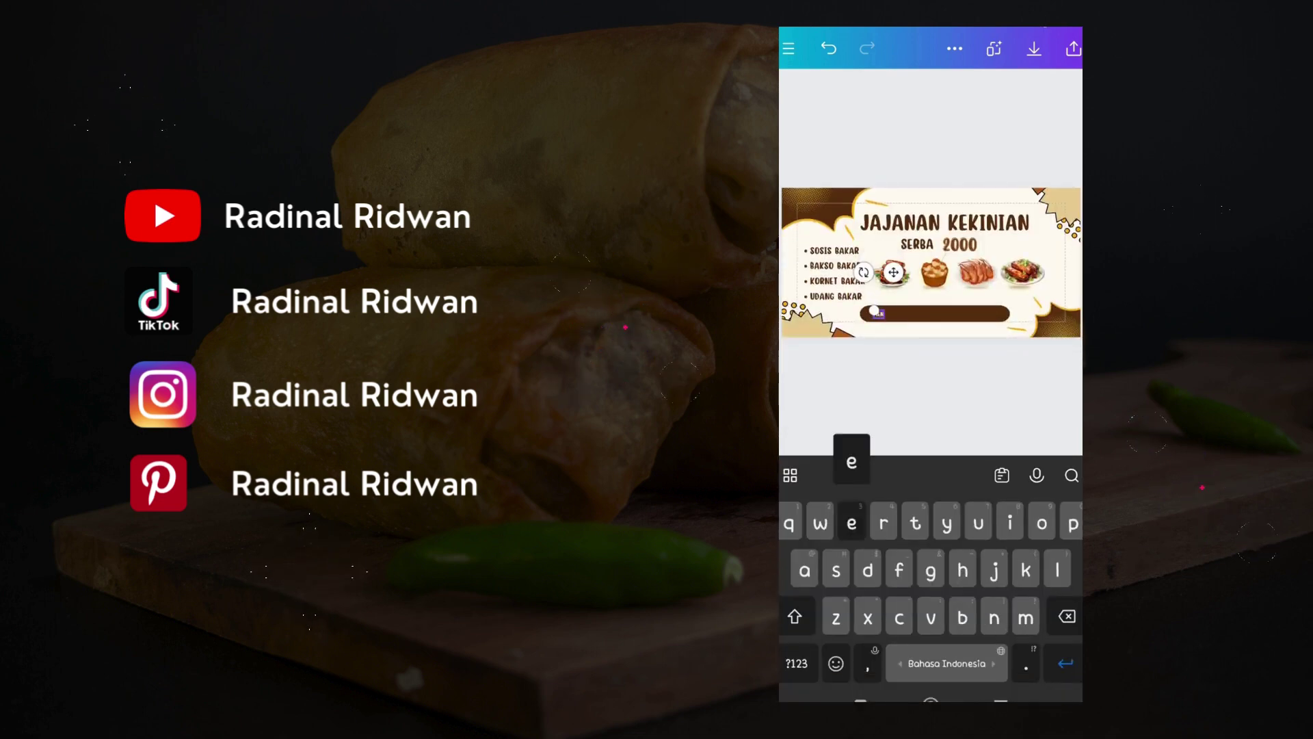
pyautogui.write('nerima pesanan')
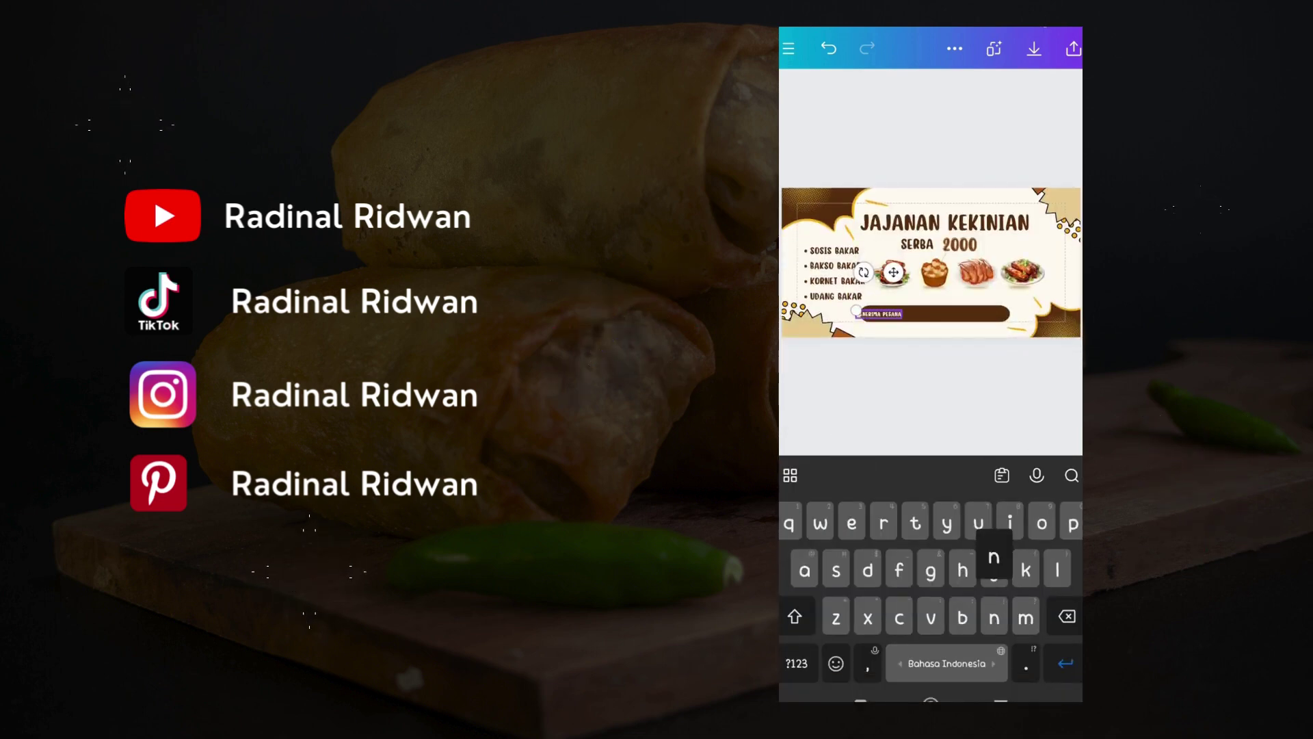
pyautogui.write('n')
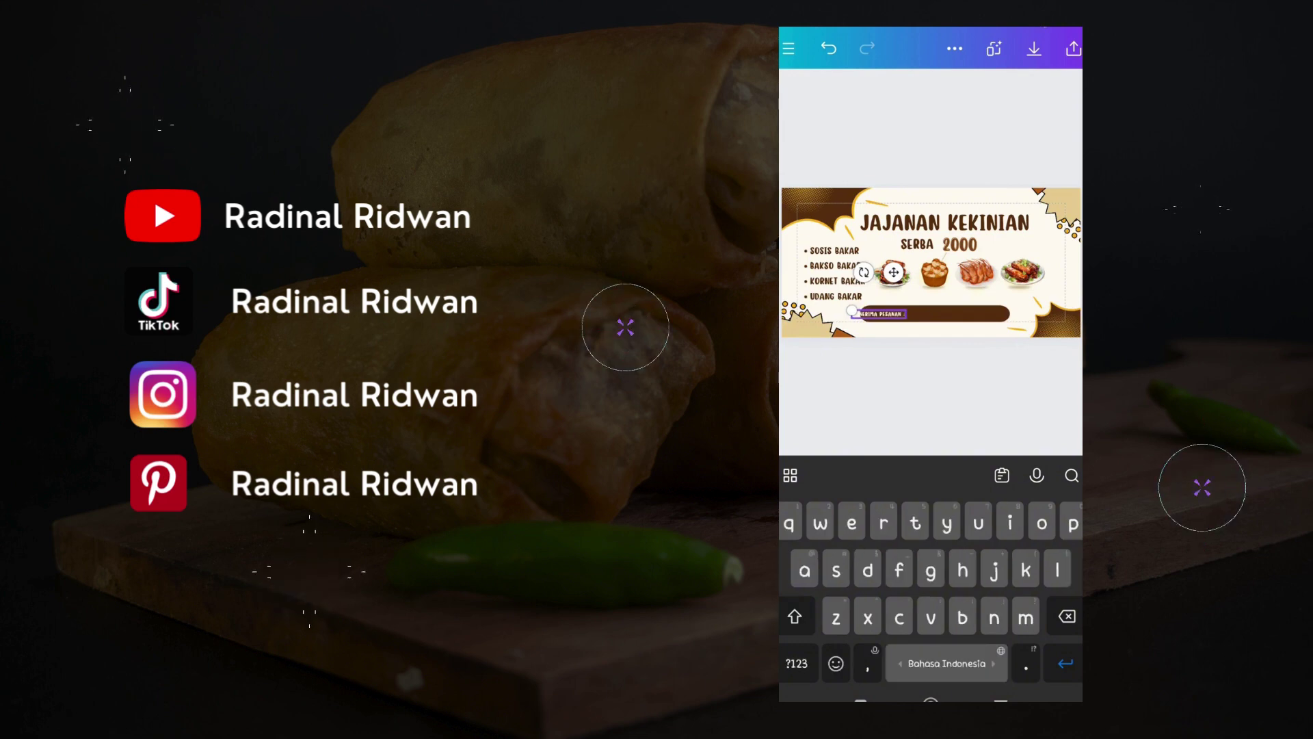
pyautogui.moveTo(851, 311)
pyautogui.mouseDown()
pyautogui.moveTo(835, 308)
pyautogui.moveTo(900, 313)
pyautogui.mouseUp()
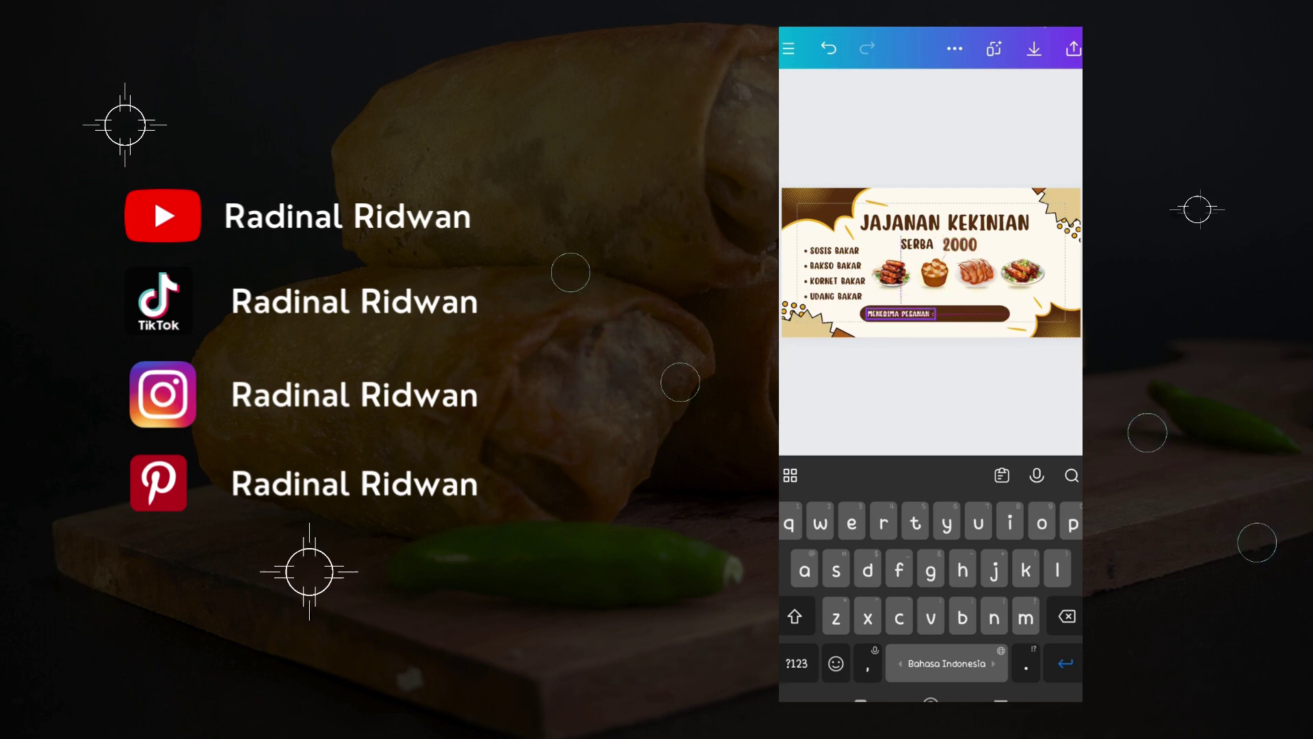
pyautogui.click(930, 397)
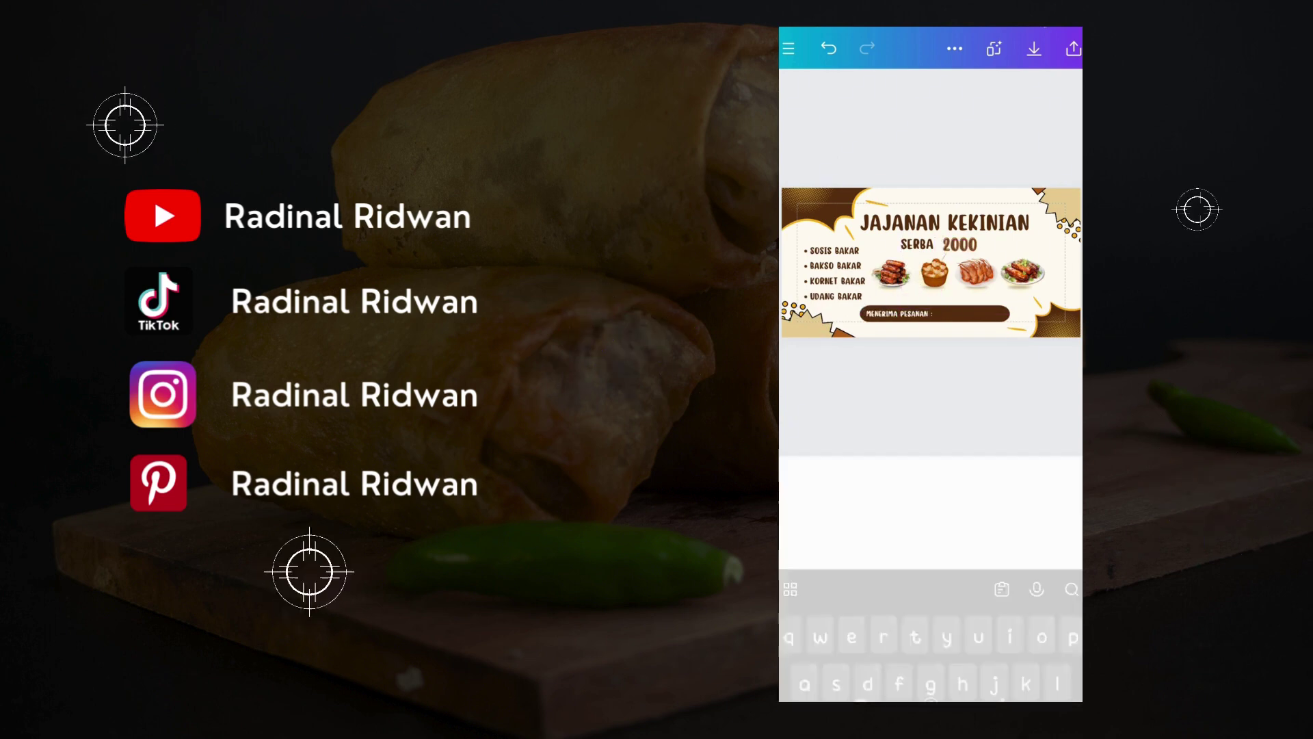
# Add a small cream phone-call sticker in the brown bar after the order label.
pyautogui.click(857, 653)
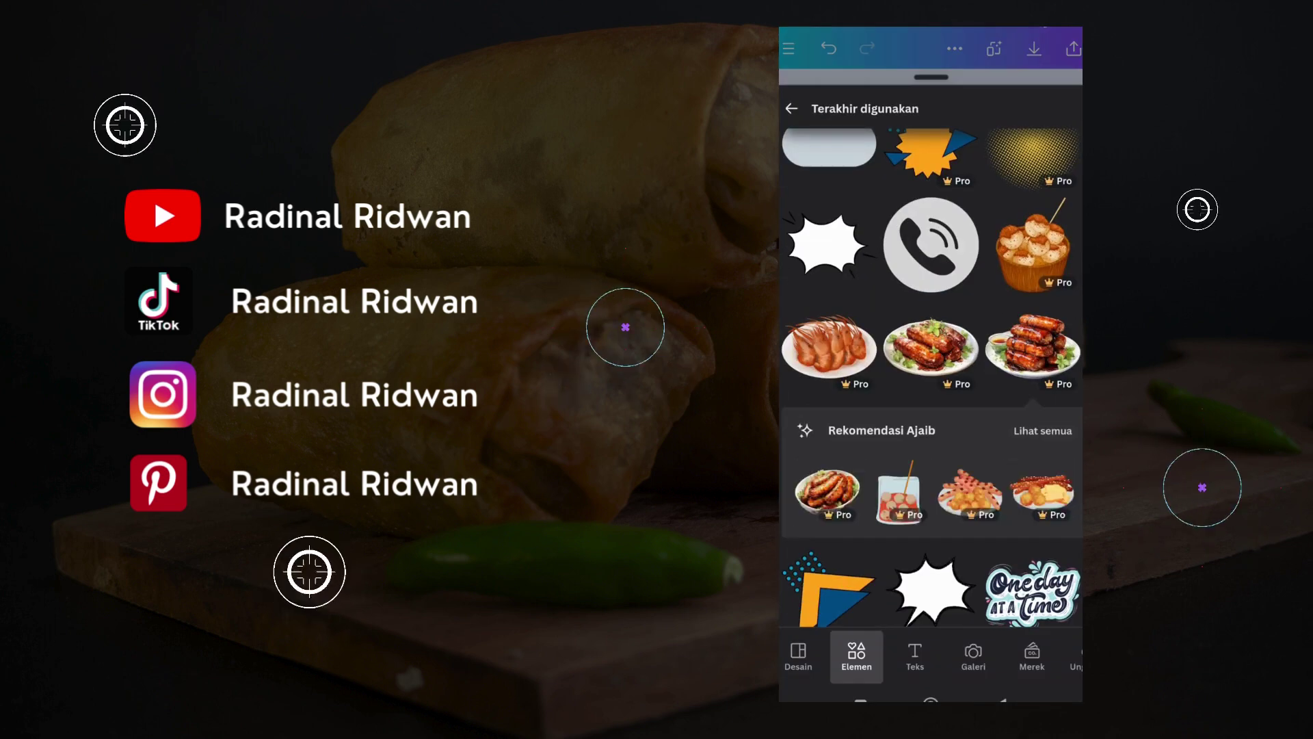
pyautogui.click(931, 244)
pyautogui.moveTo(961, 318); pyautogui.dragTo(915, 364)
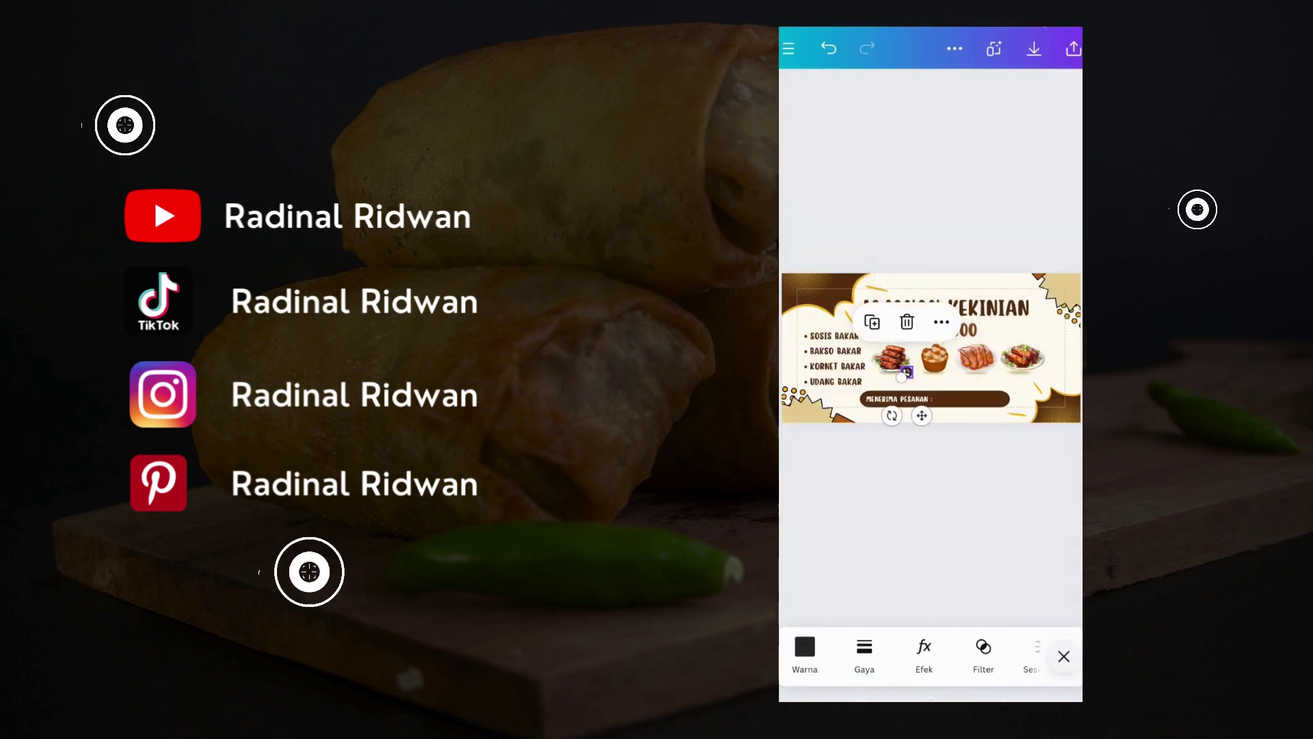
pyautogui.click(804, 650)
pyautogui.click(1071, 456)
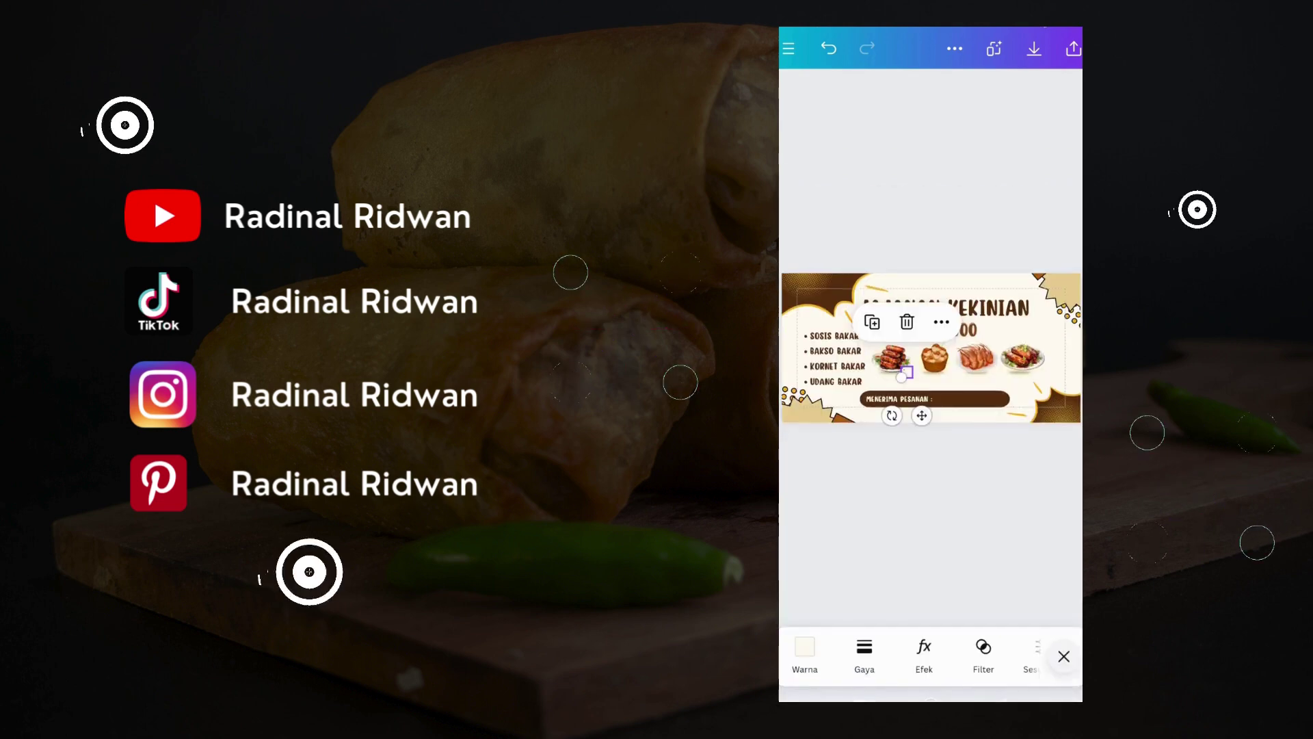
pyautogui.moveTo(906, 371); pyautogui.dragTo(939, 400)
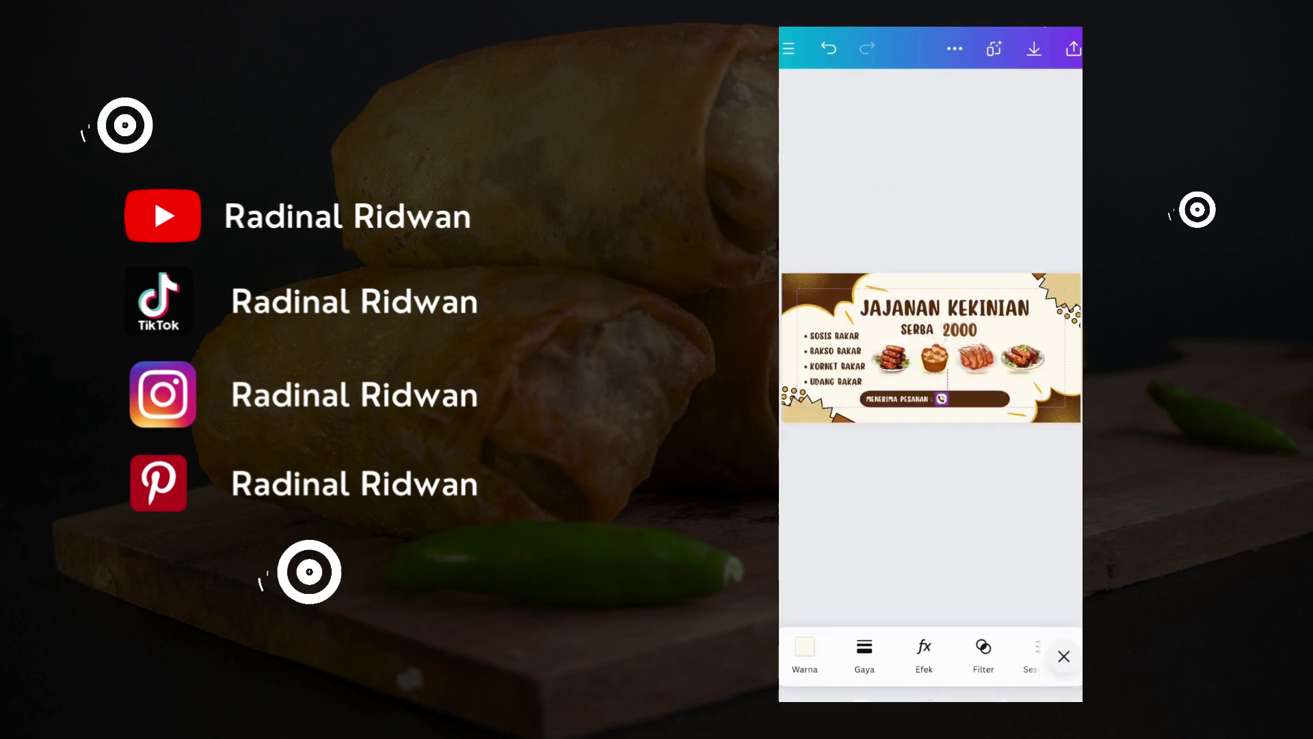
pyautogui.click(931, 308)
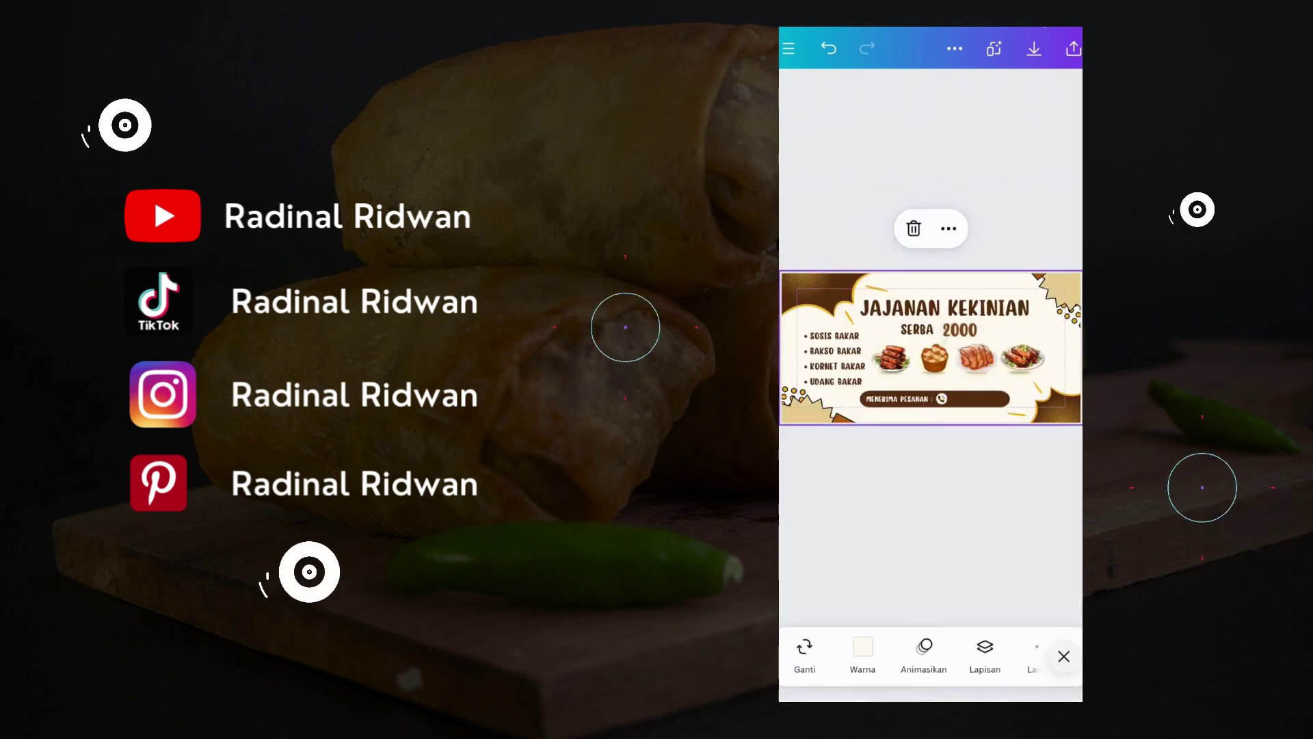
# Add a 0 to the phone number text.
pyautogui.doubleClick(978, 399)
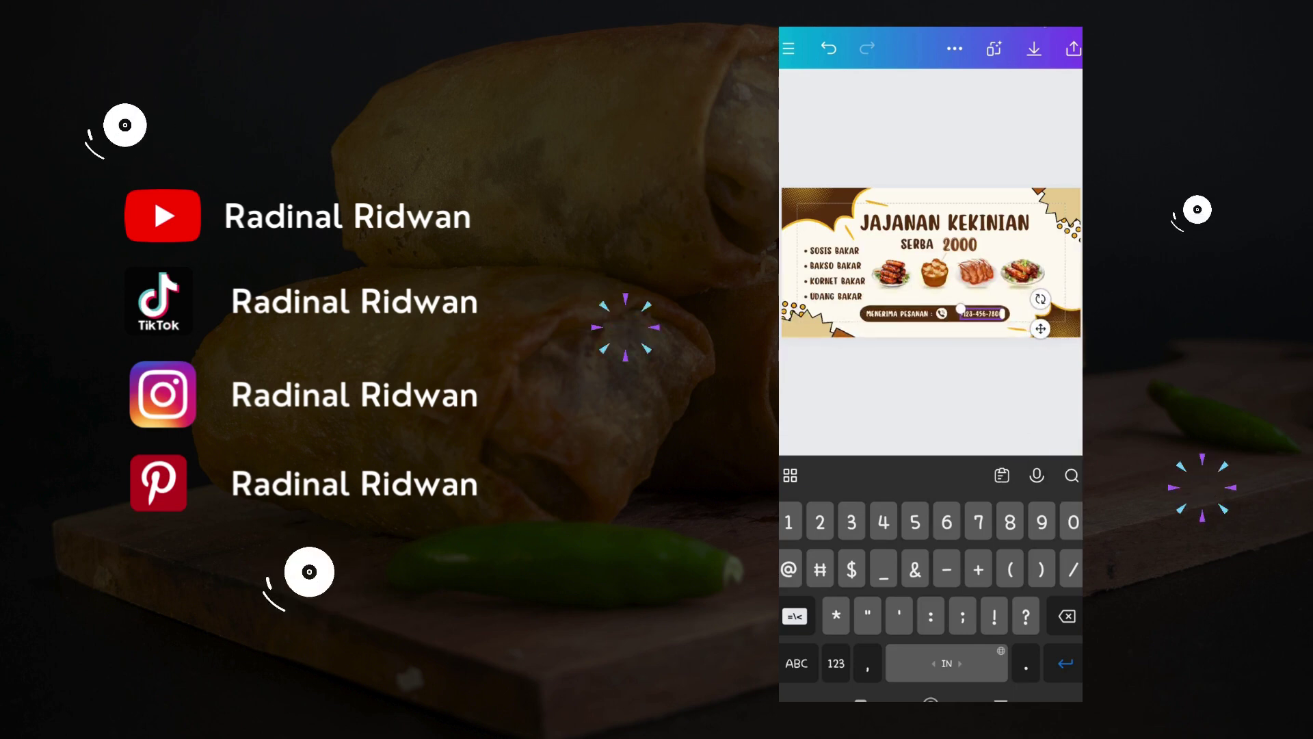
pyautogui.write('0')
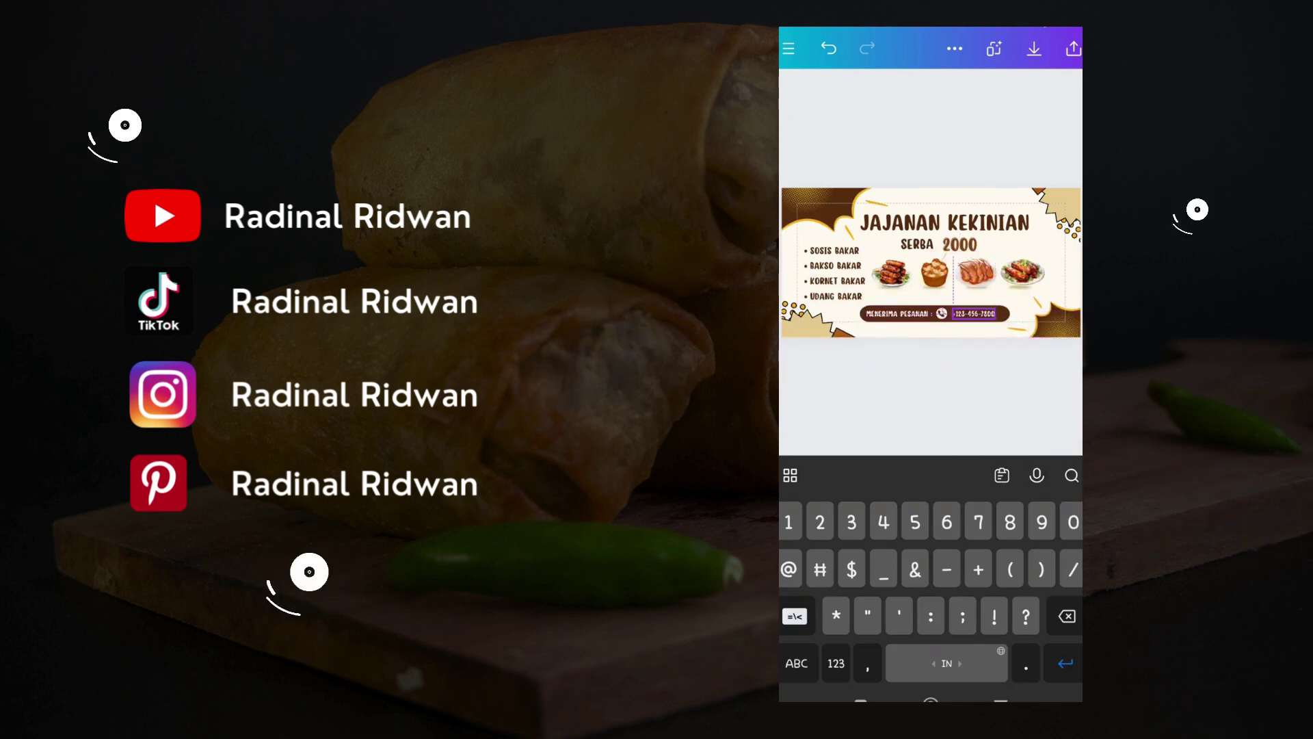
pyautogui.click(930, 397)
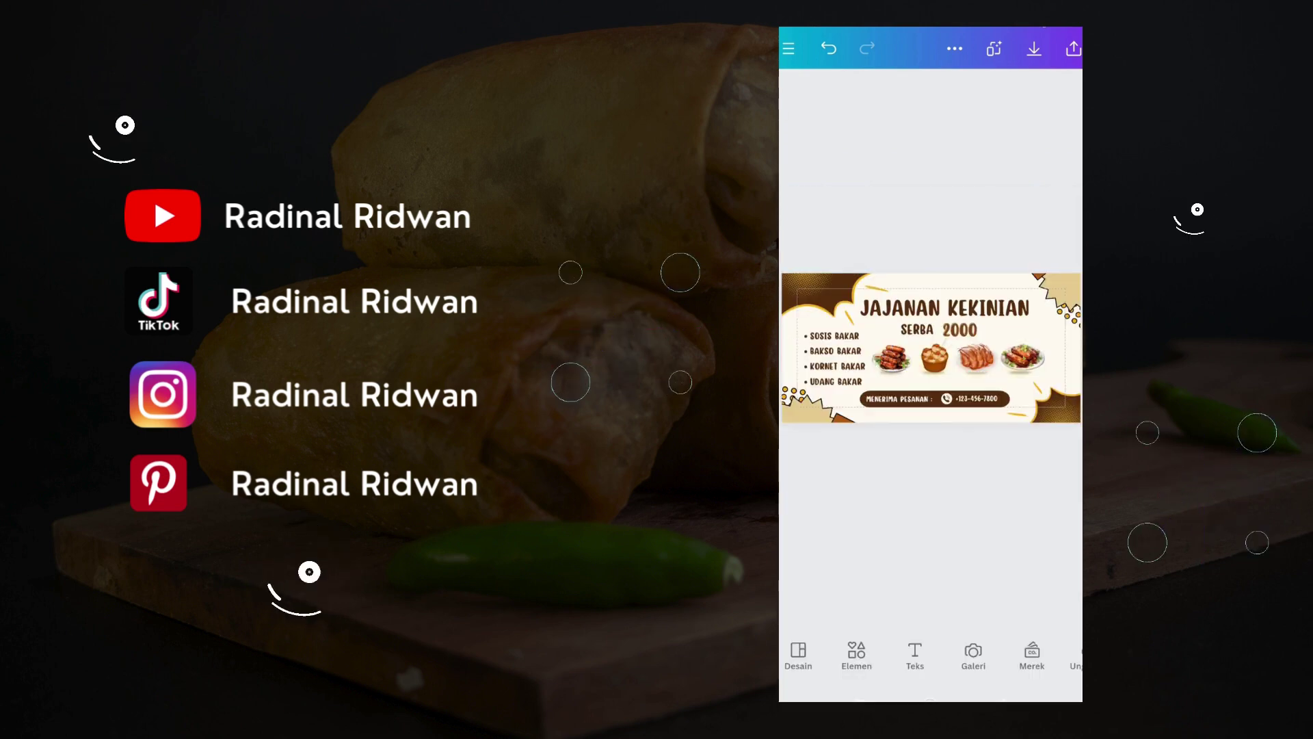
# Search elements for 'Doodle' line graphics and insert the dash-stroke doodle.
pyautogui.click(856, 653)
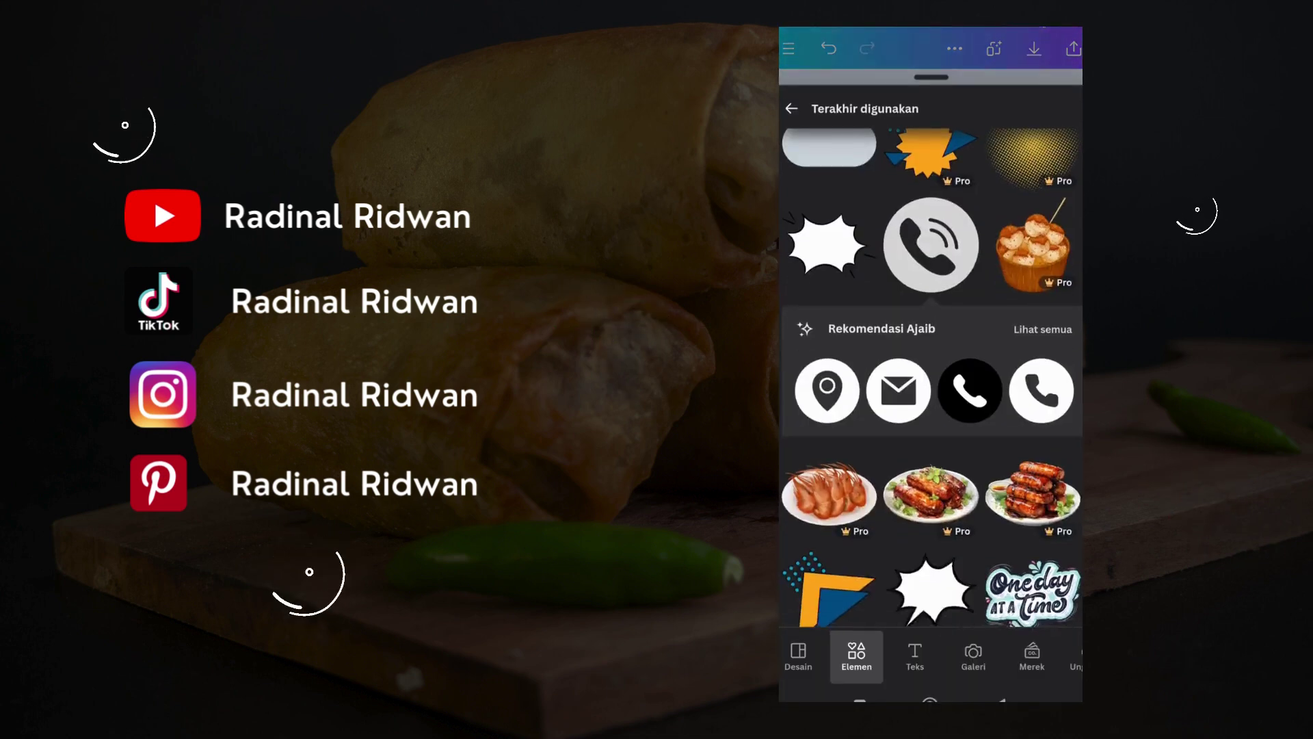
pyautogui.click(791, 108)
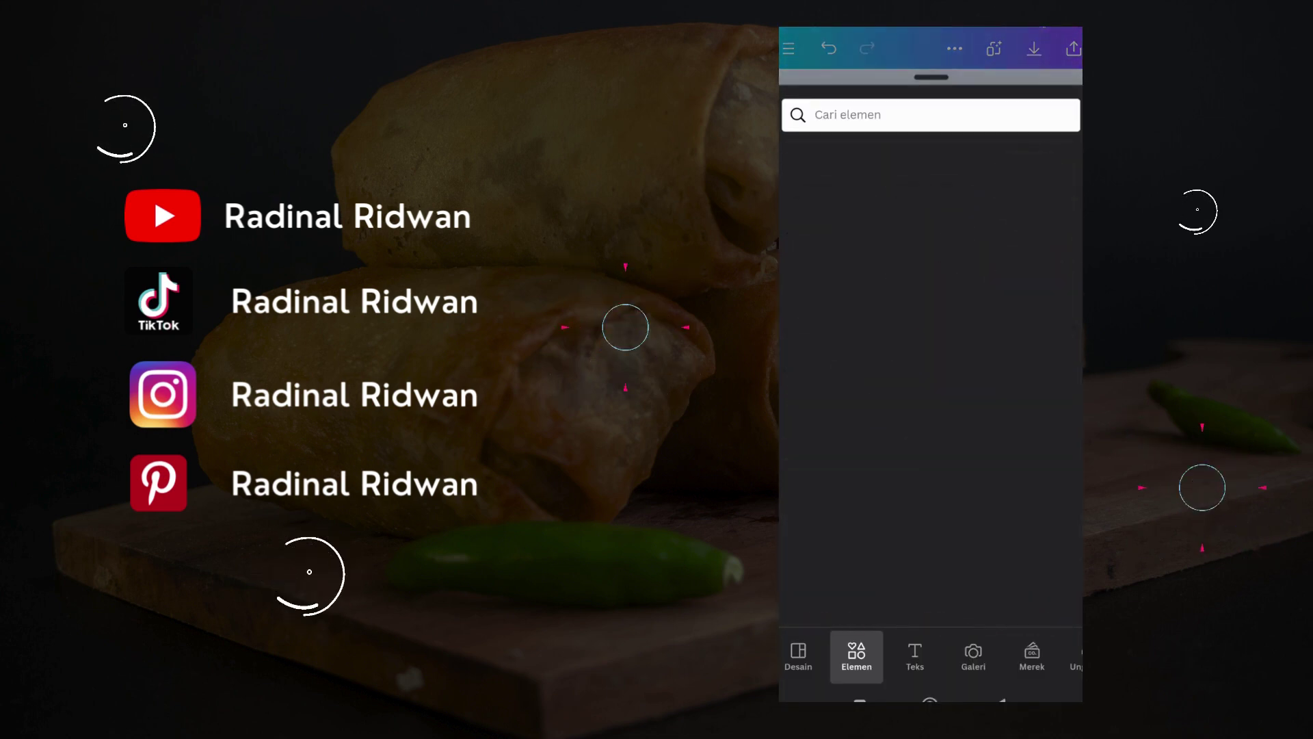
pyautogui.write('Doodle')
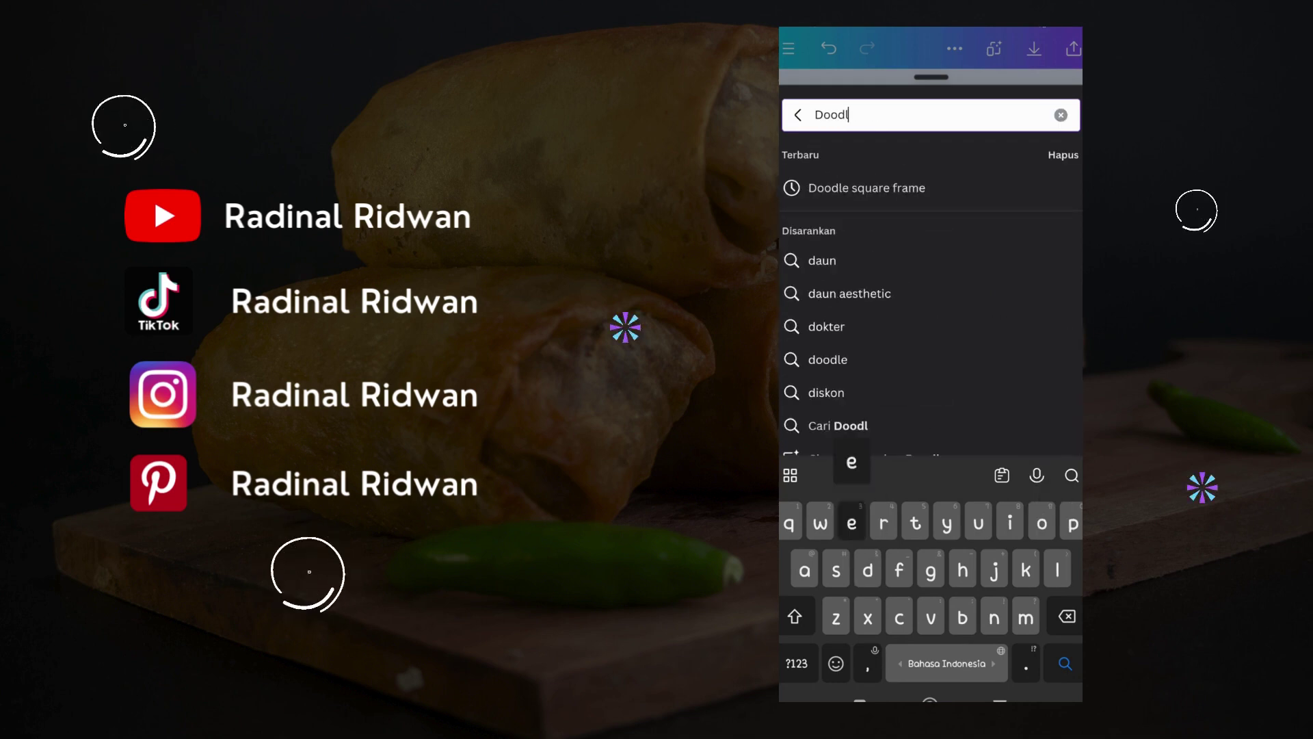
pyautogui.click(839, 294)
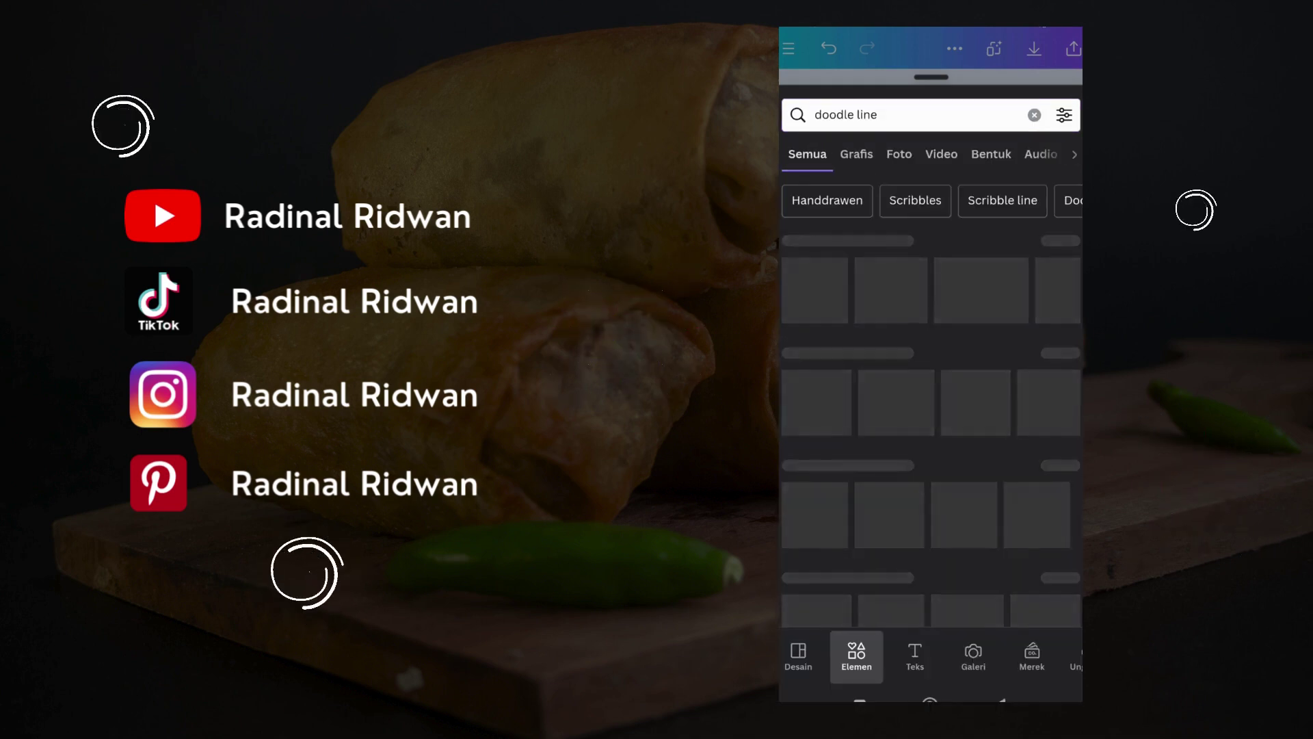
pyautogui.click(1049, 241)
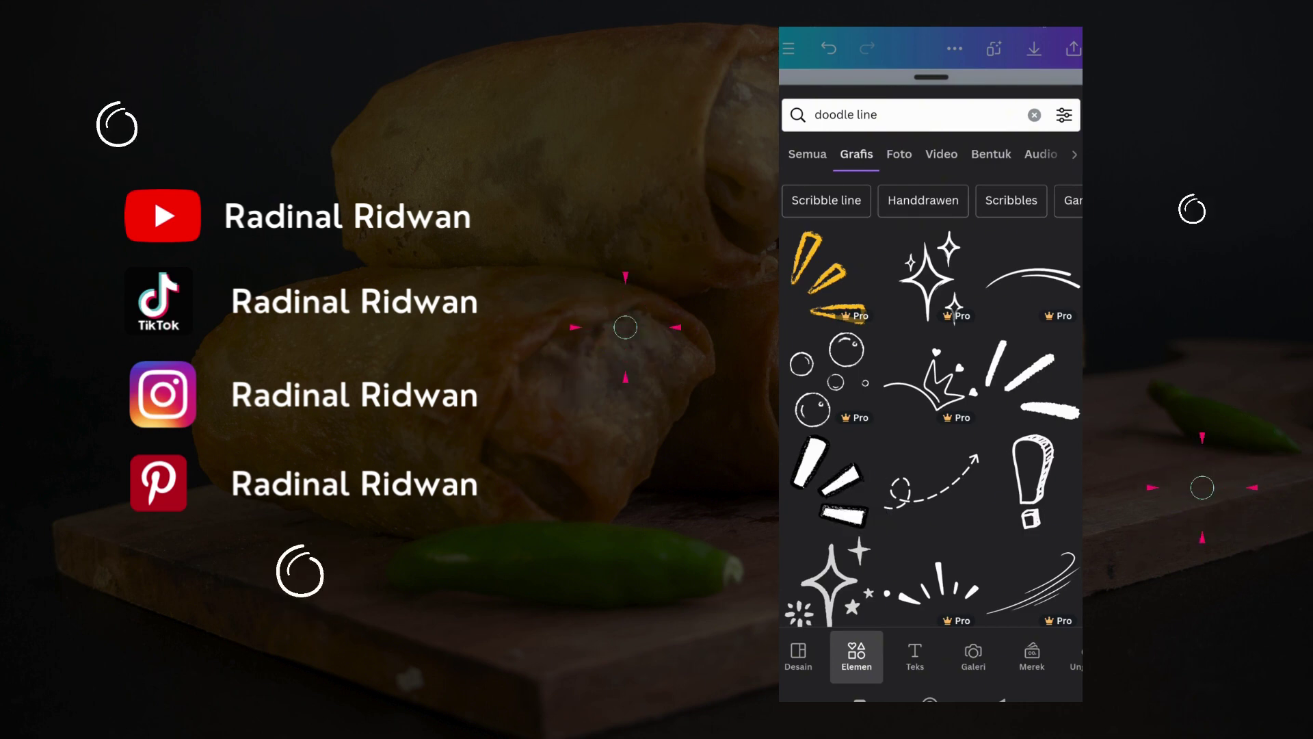
pyautogui.click(829, 482)
pyautogui.click(805, 647)
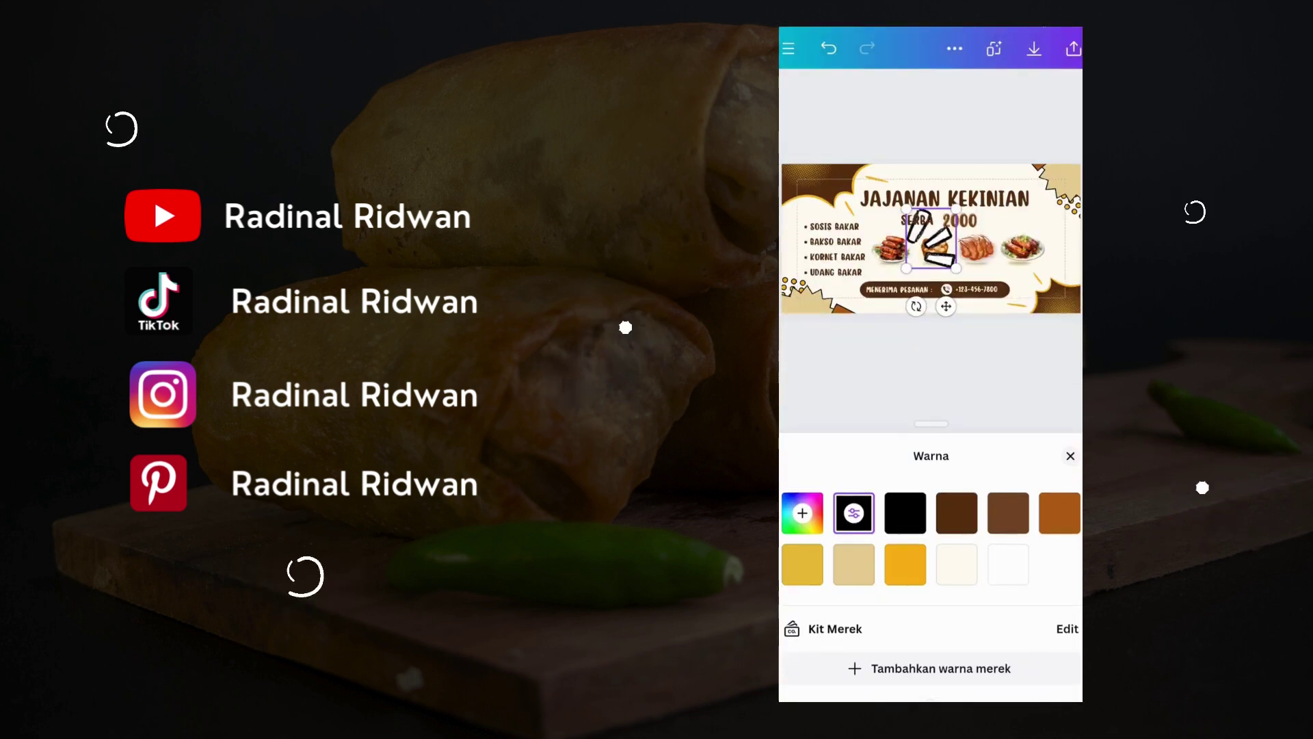
# Set the doodle's colour to medium brown.
pyautogui.click(803, 565)
pyautogui.click(1059, 512)
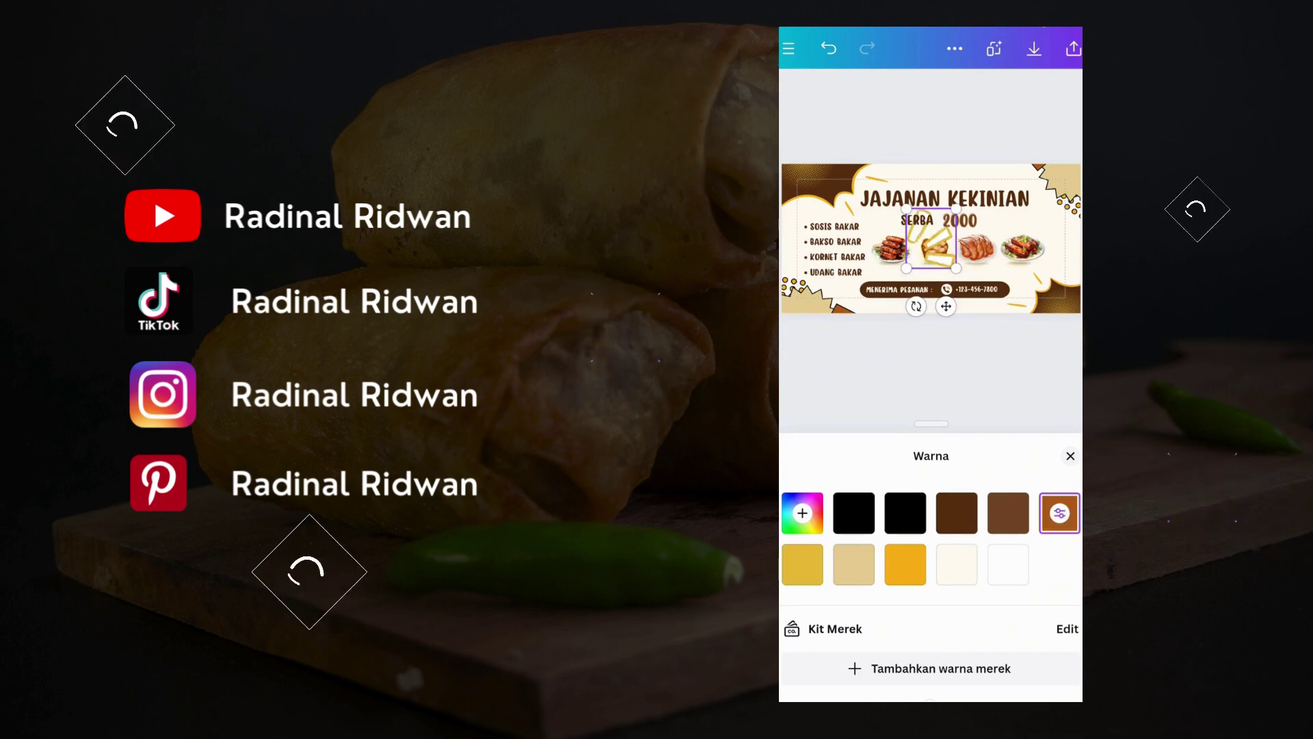
pyautogui.click(1070, 456)
pyautogui.click(805, 647)
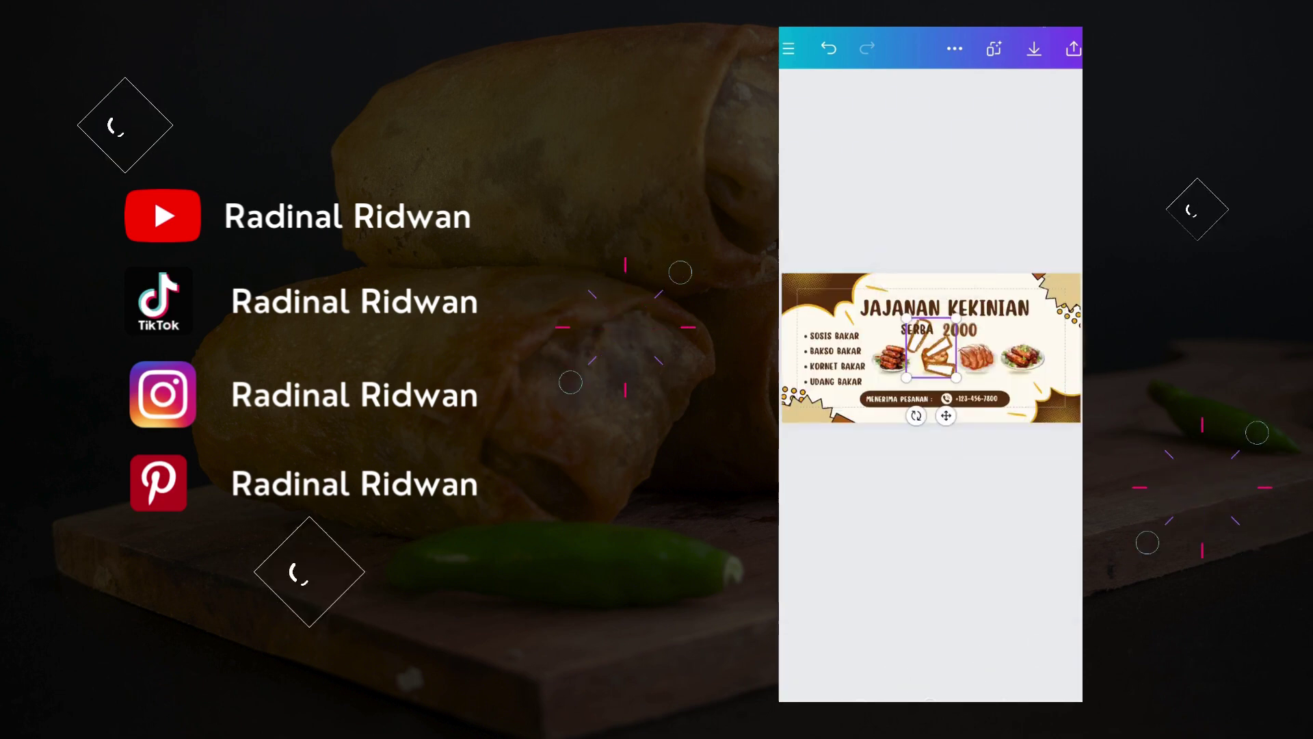
pyautogui.click(1008, 512)
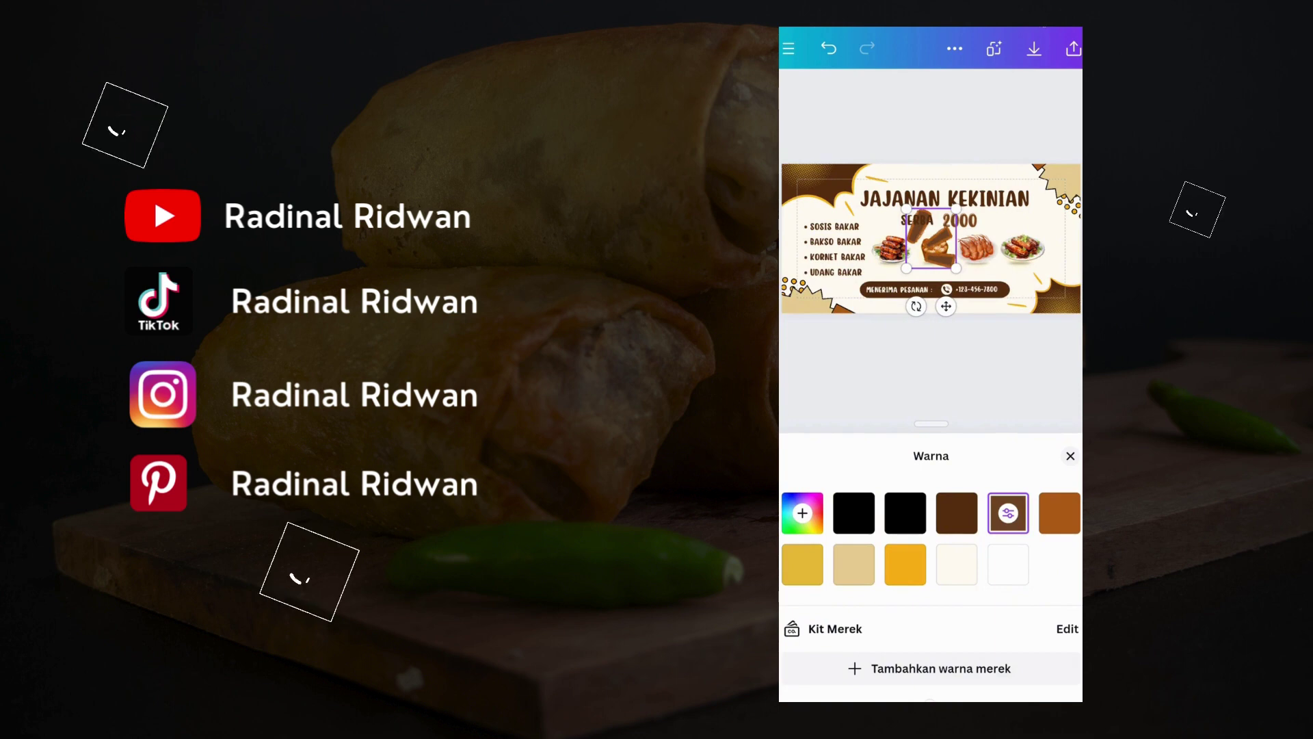
pyautogui.click(1070, 455)
# Shrink and rotate the doodle, placing it at the top-left of the JAJANAN title.
pyautogui.moveTo(931, 347); pyautogui.dragTo(924, 351)
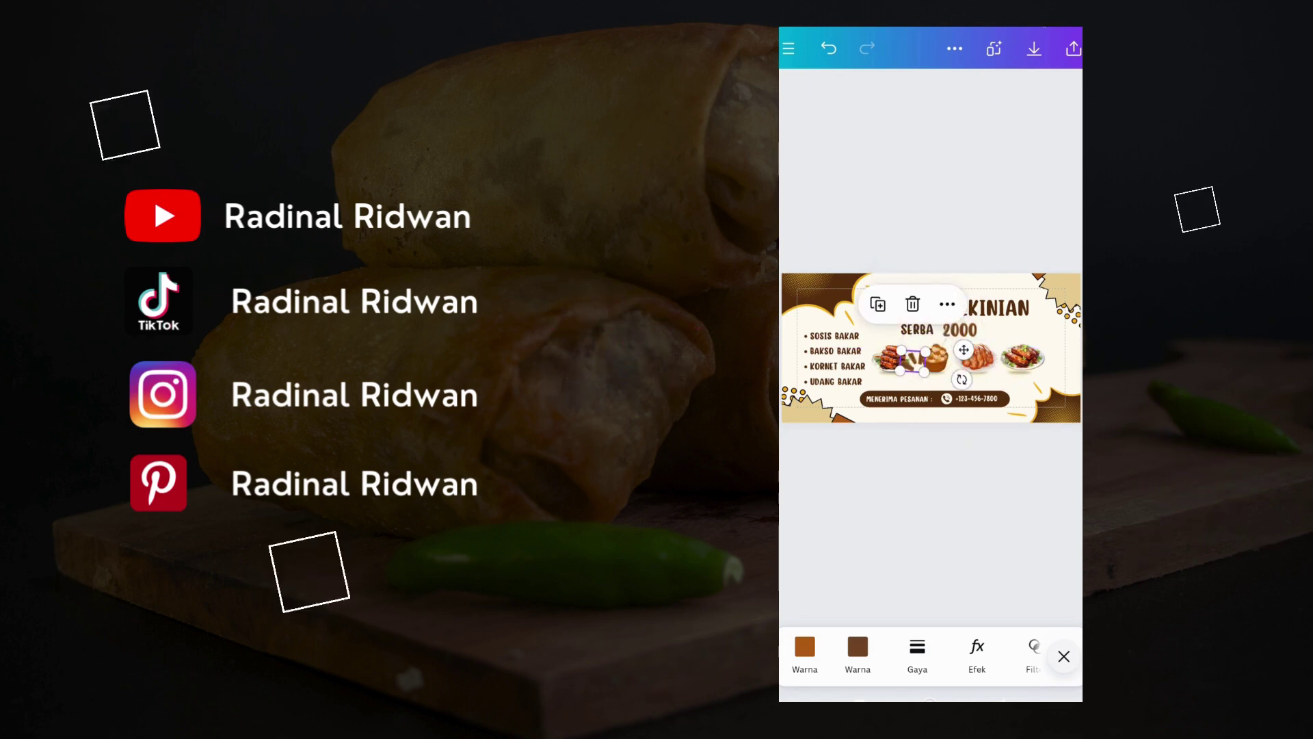
pyautogui.moveTo(961, 379); pyautogui.dragTo(908, 412)
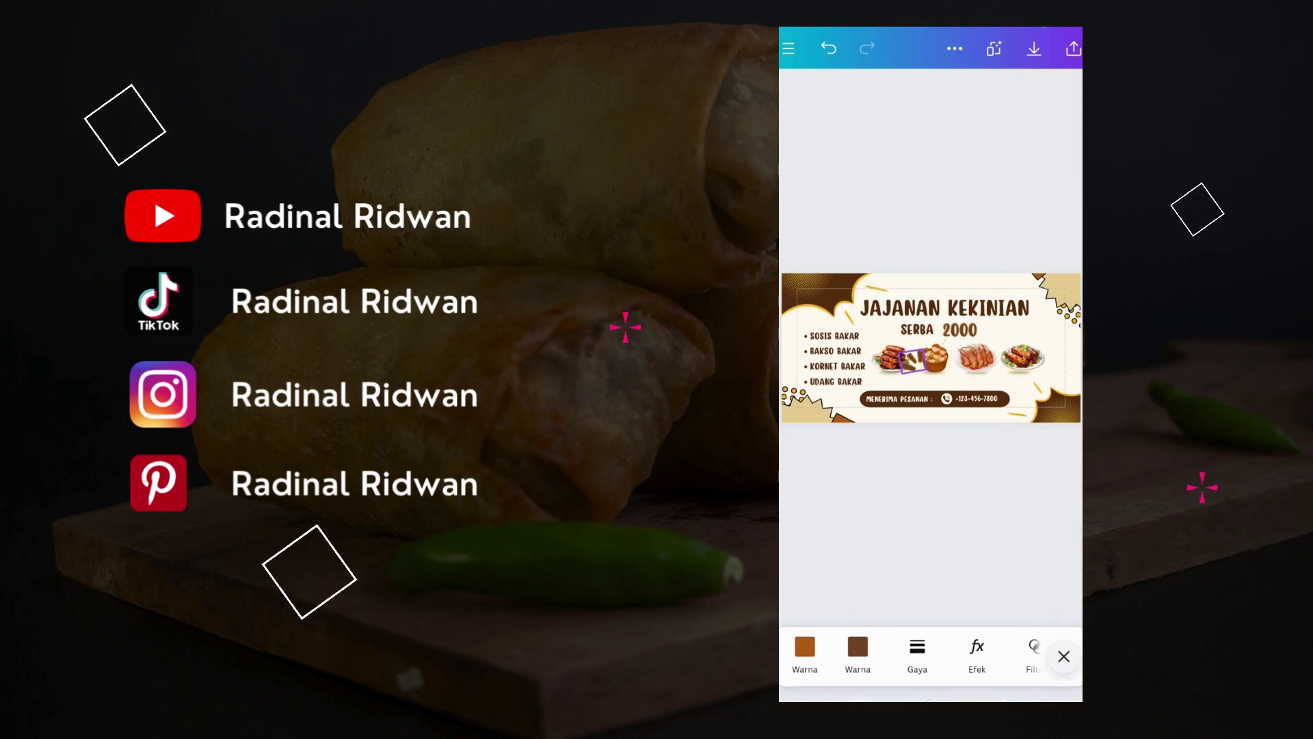
pyautogui.moveTo(912, 357); pyautogui.dragTo(860, 299)
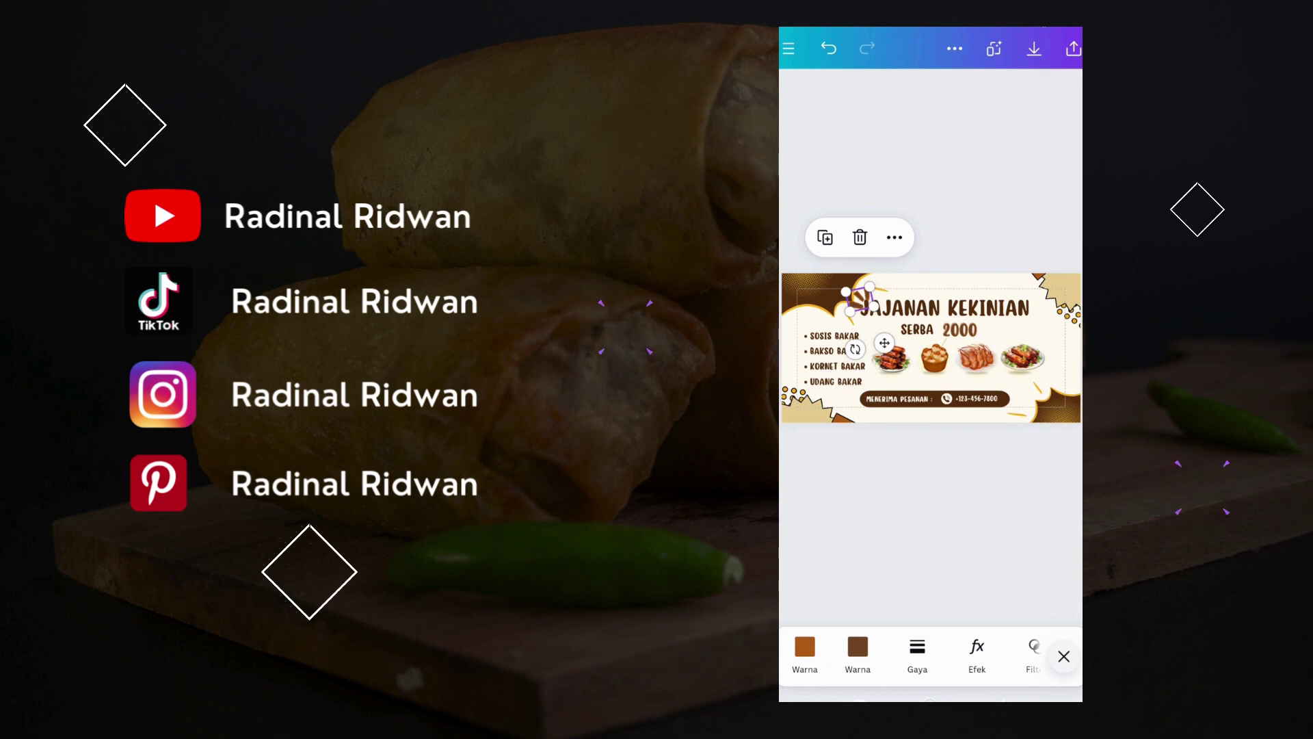
pyautogui.moveTo(869, 286); pyautogui.dragTo(861, 294)
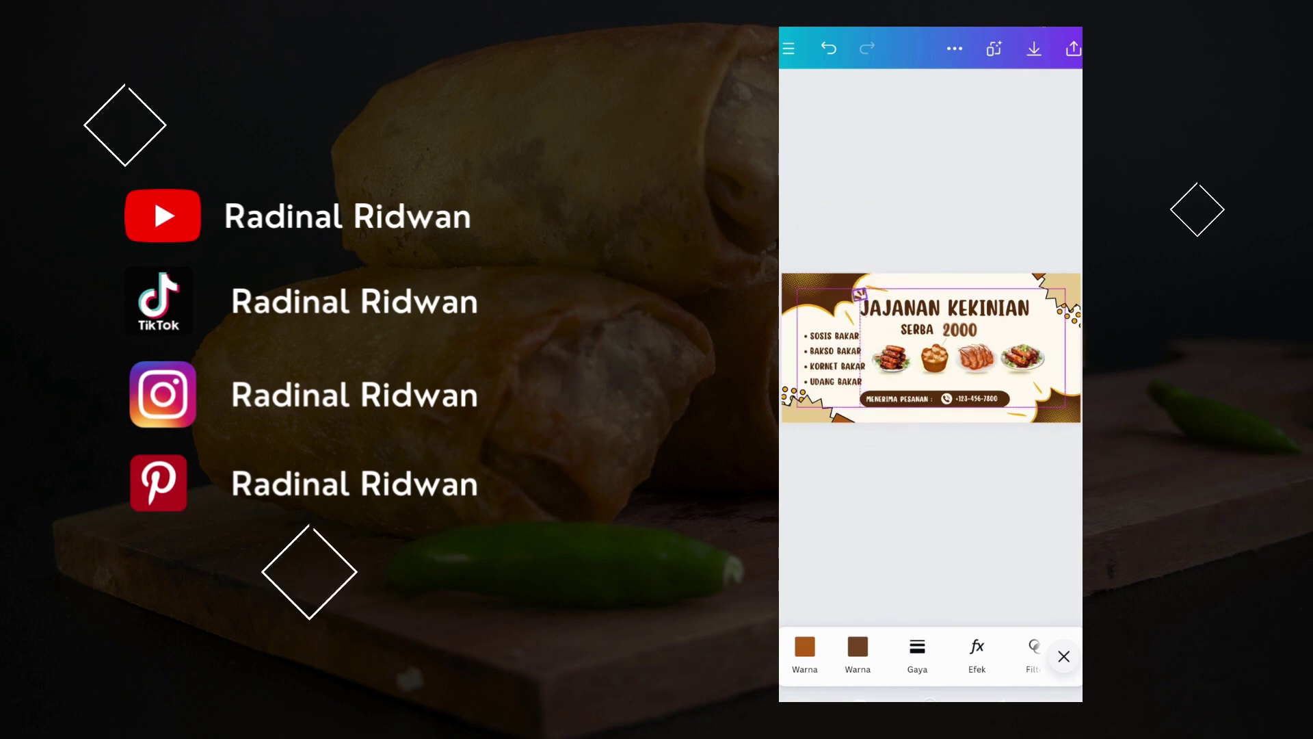
pyautogui.click(931, 519)
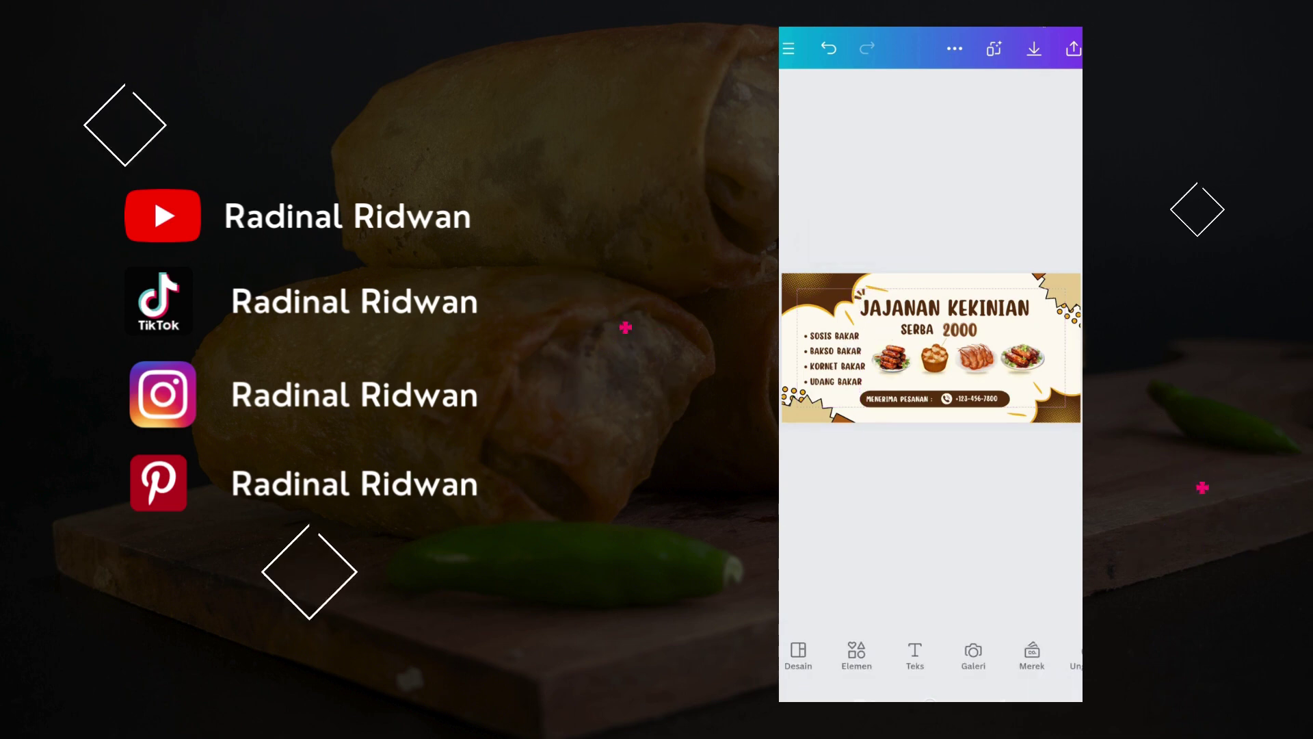